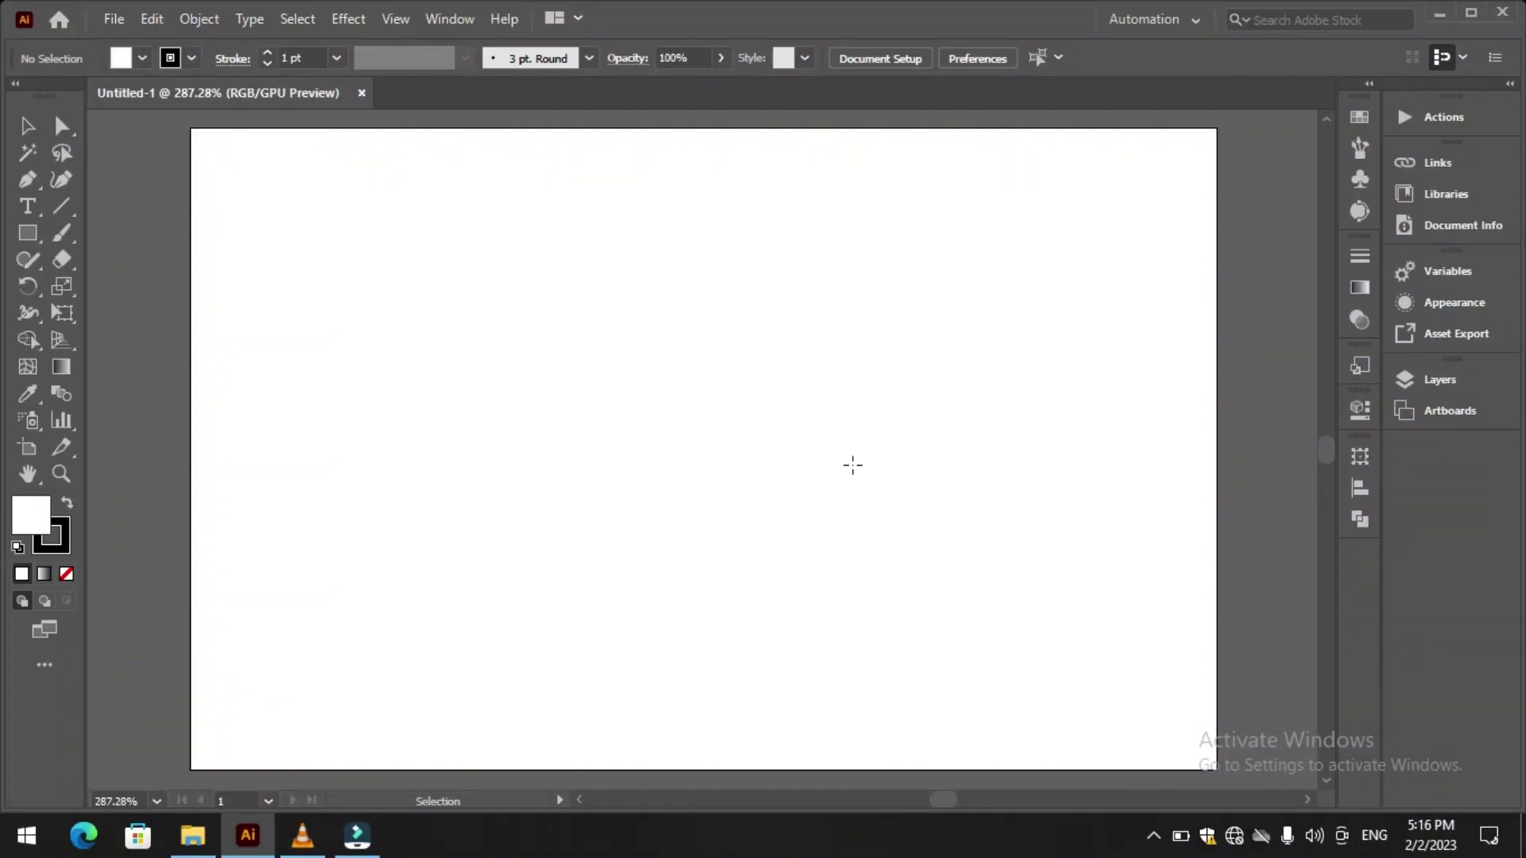
Create a rectangle sized 2 by 2
click(432, 294)
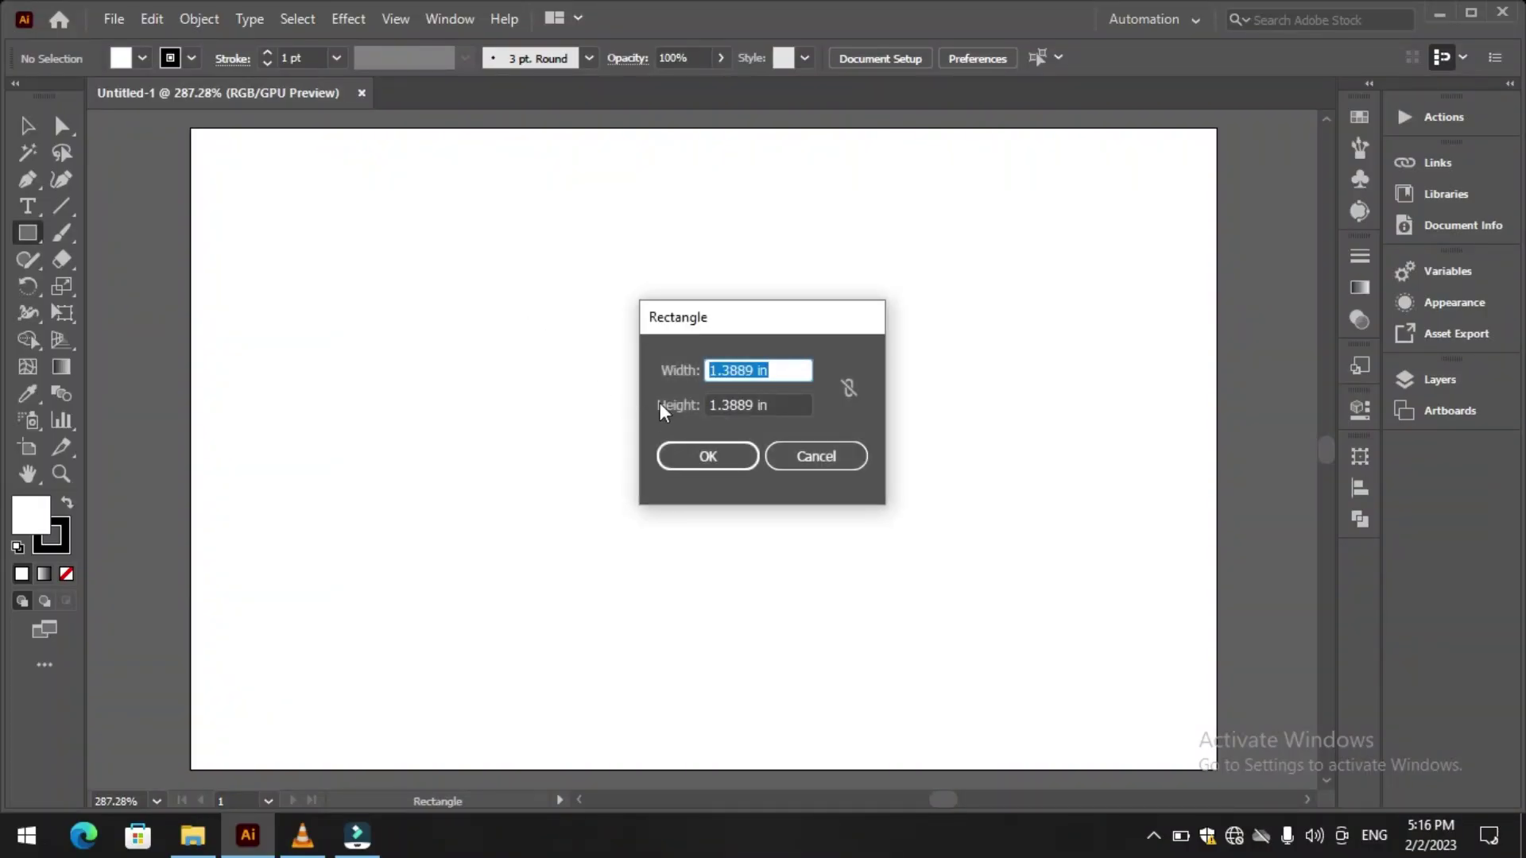
text(2)
key(Tab)
text(2)
key(Return)
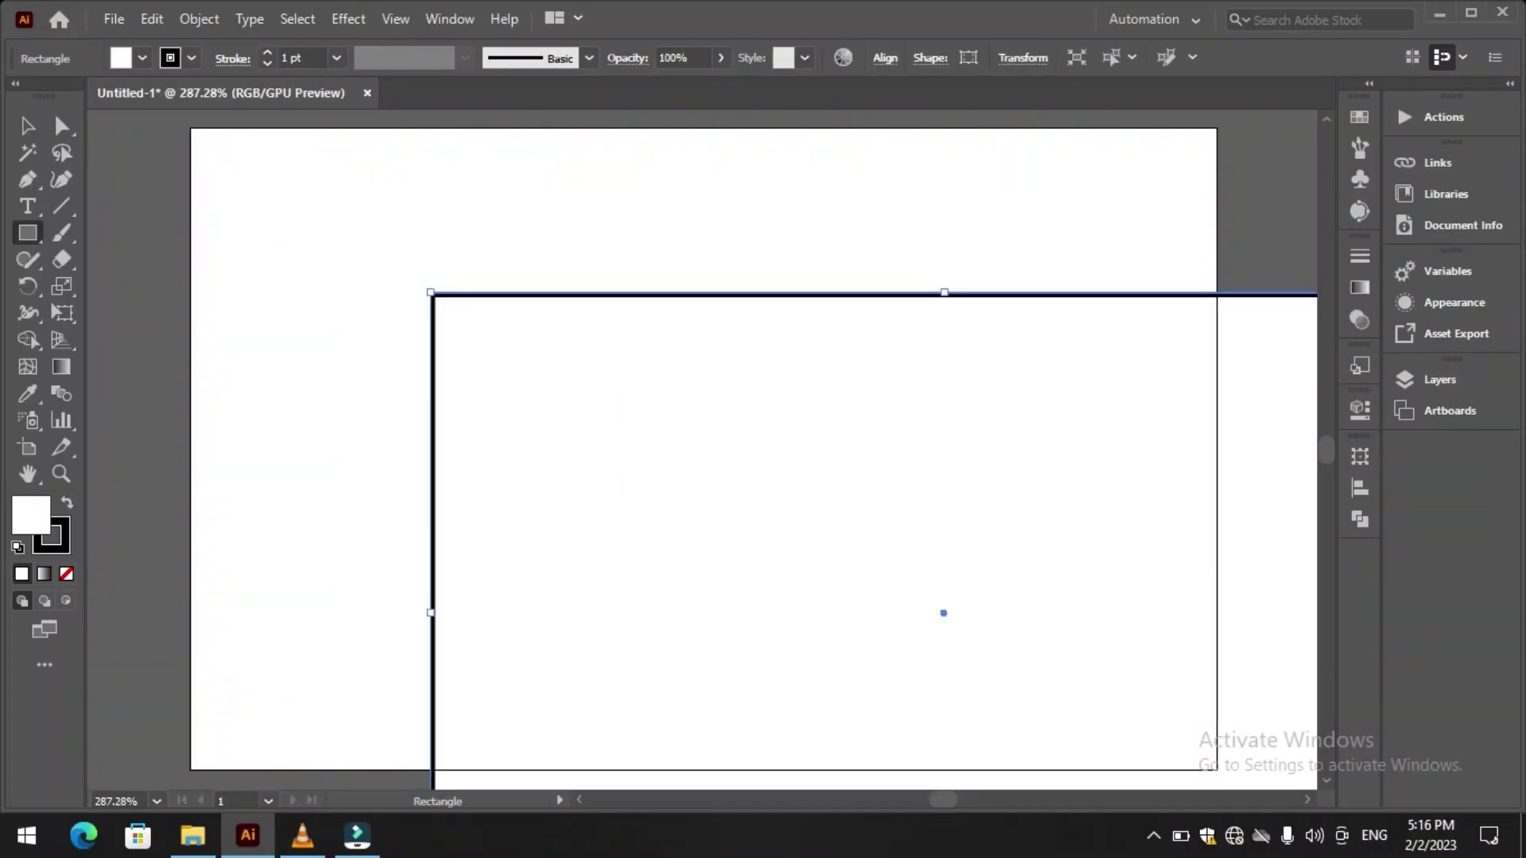
Remove the rectangle's stroke, fit it exactly to the artboard, and lock it
key(v)
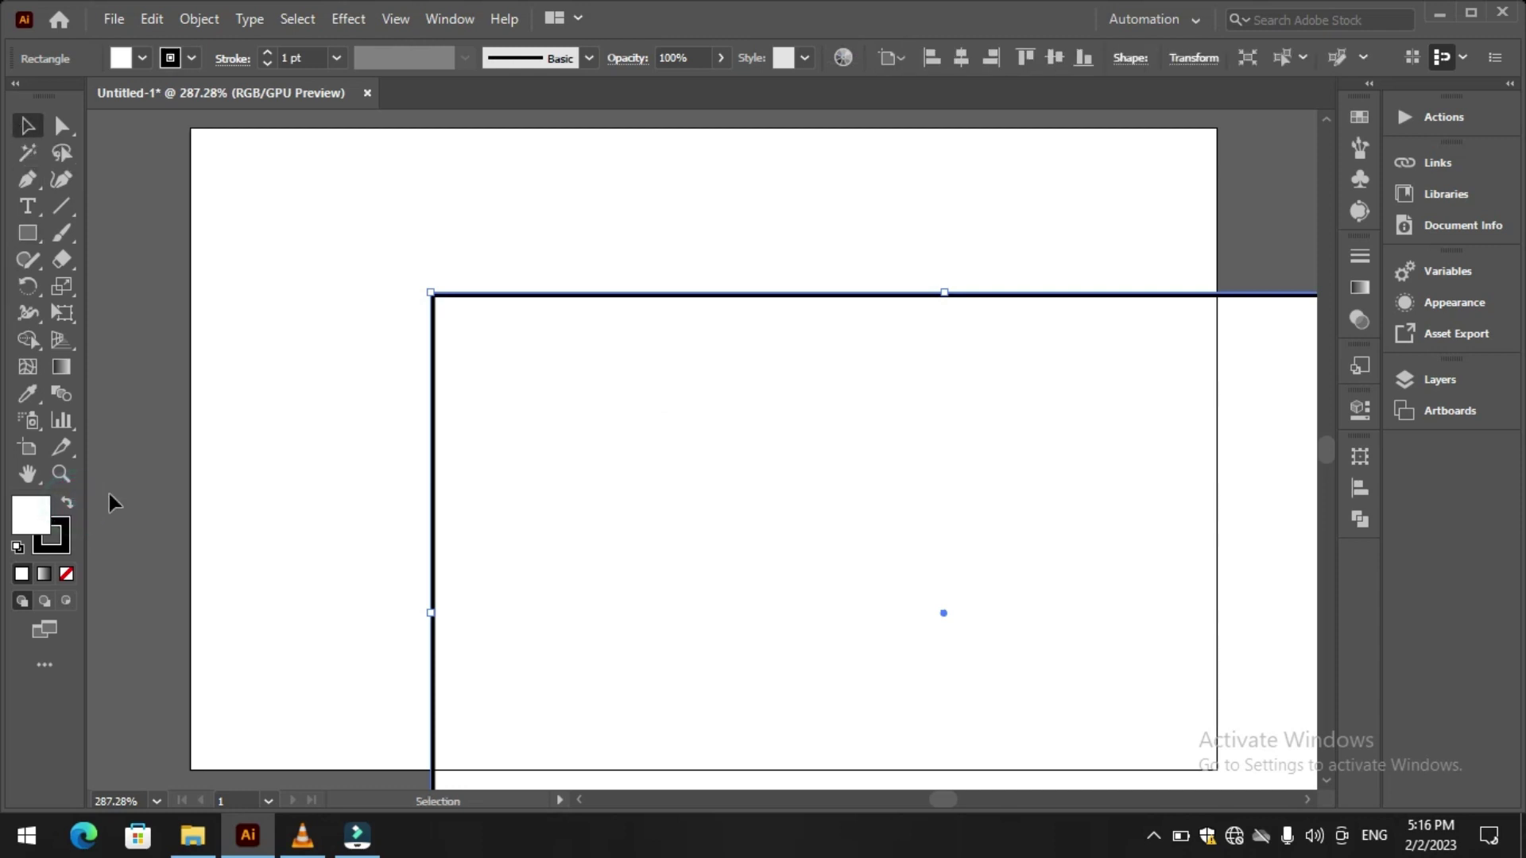
click(65, 536)
click(67, 572)
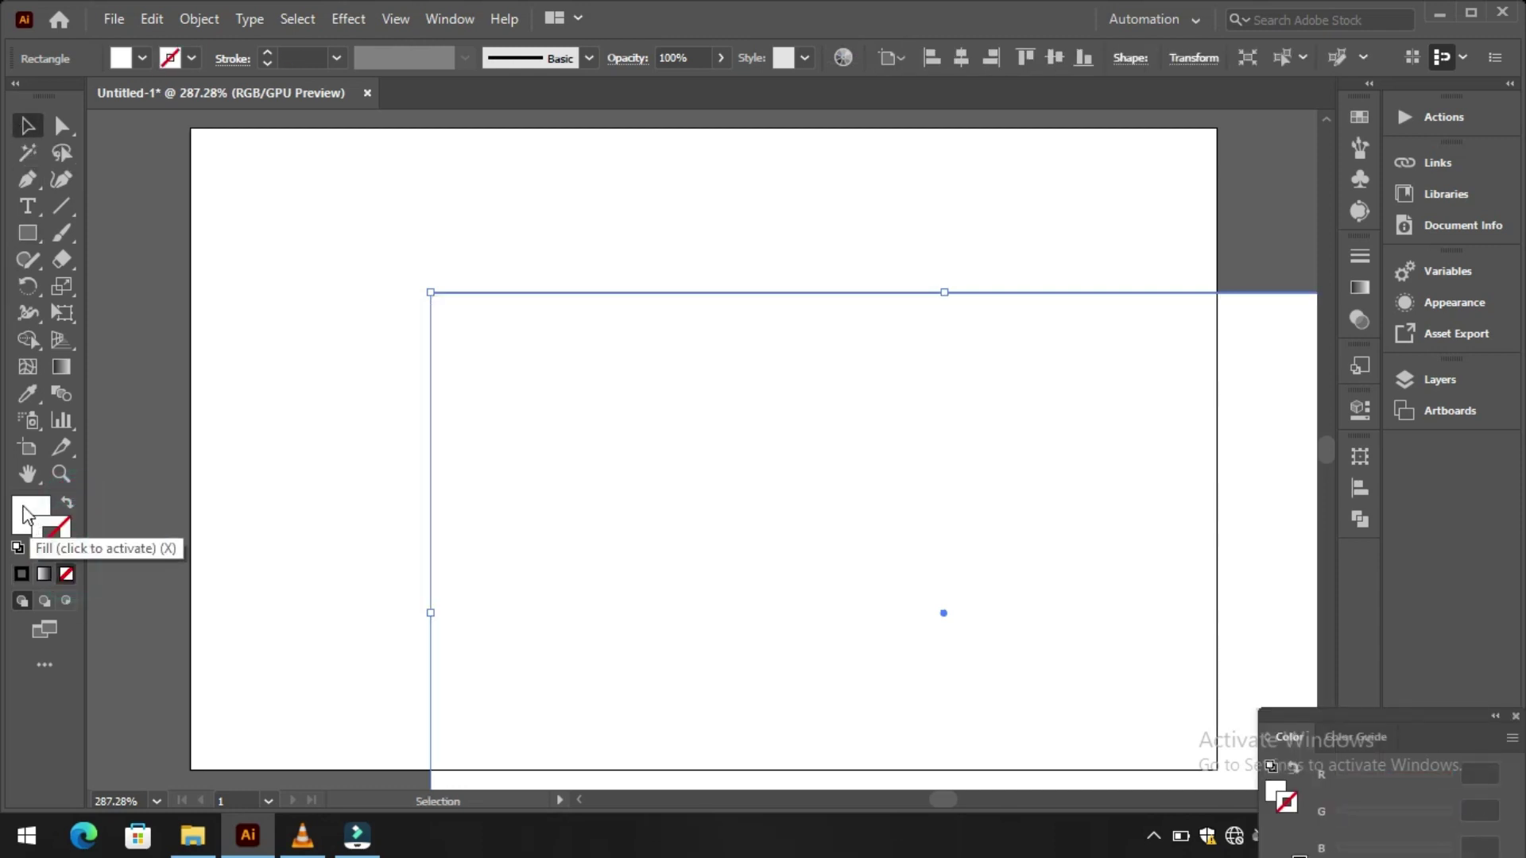
drag(699, 459, 460, 304)
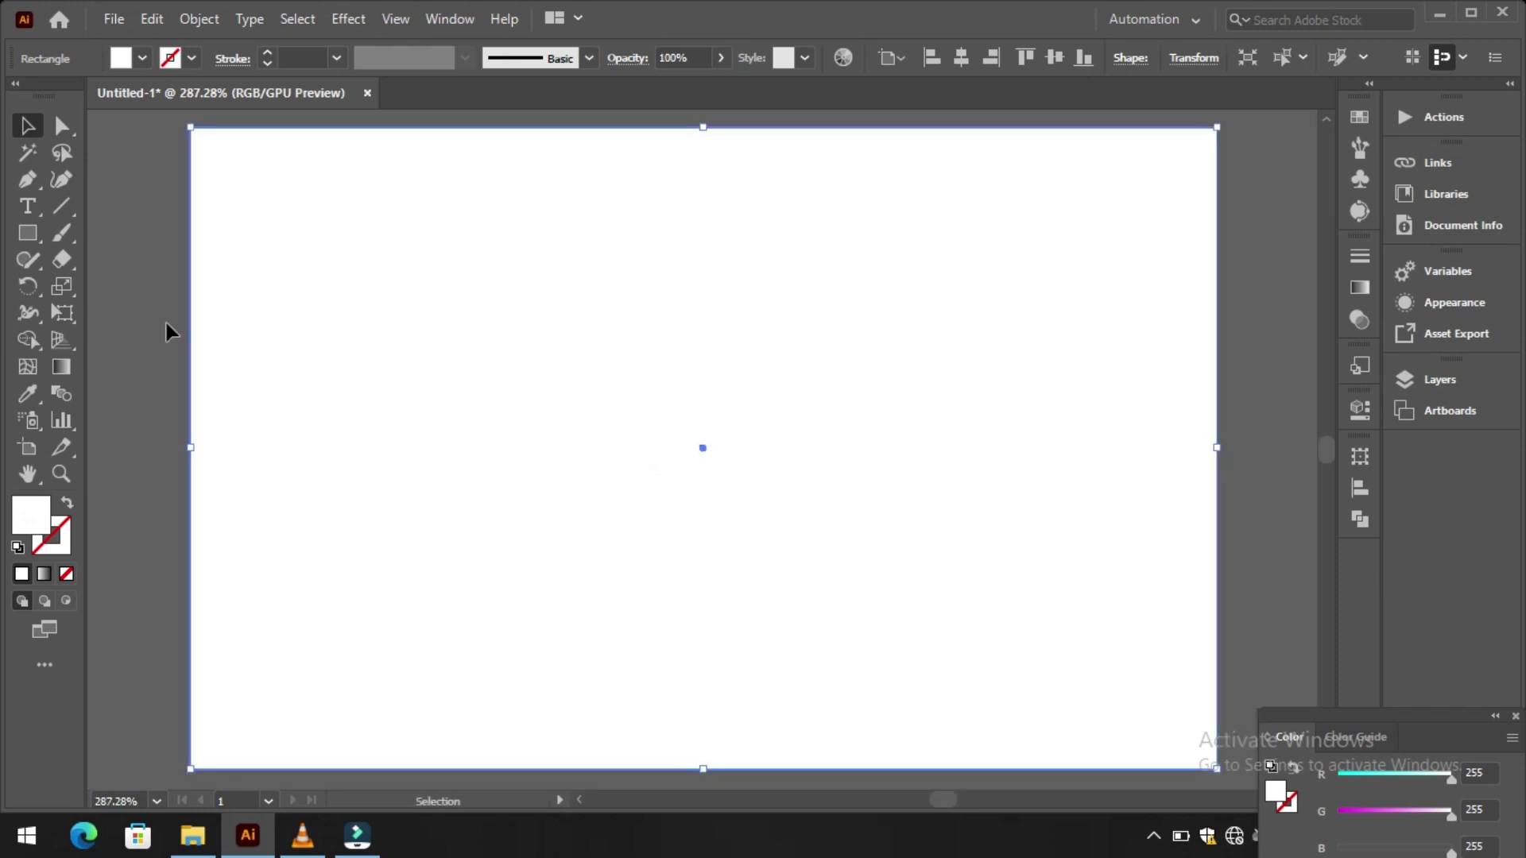
click(196, 19)
click(550, 159)
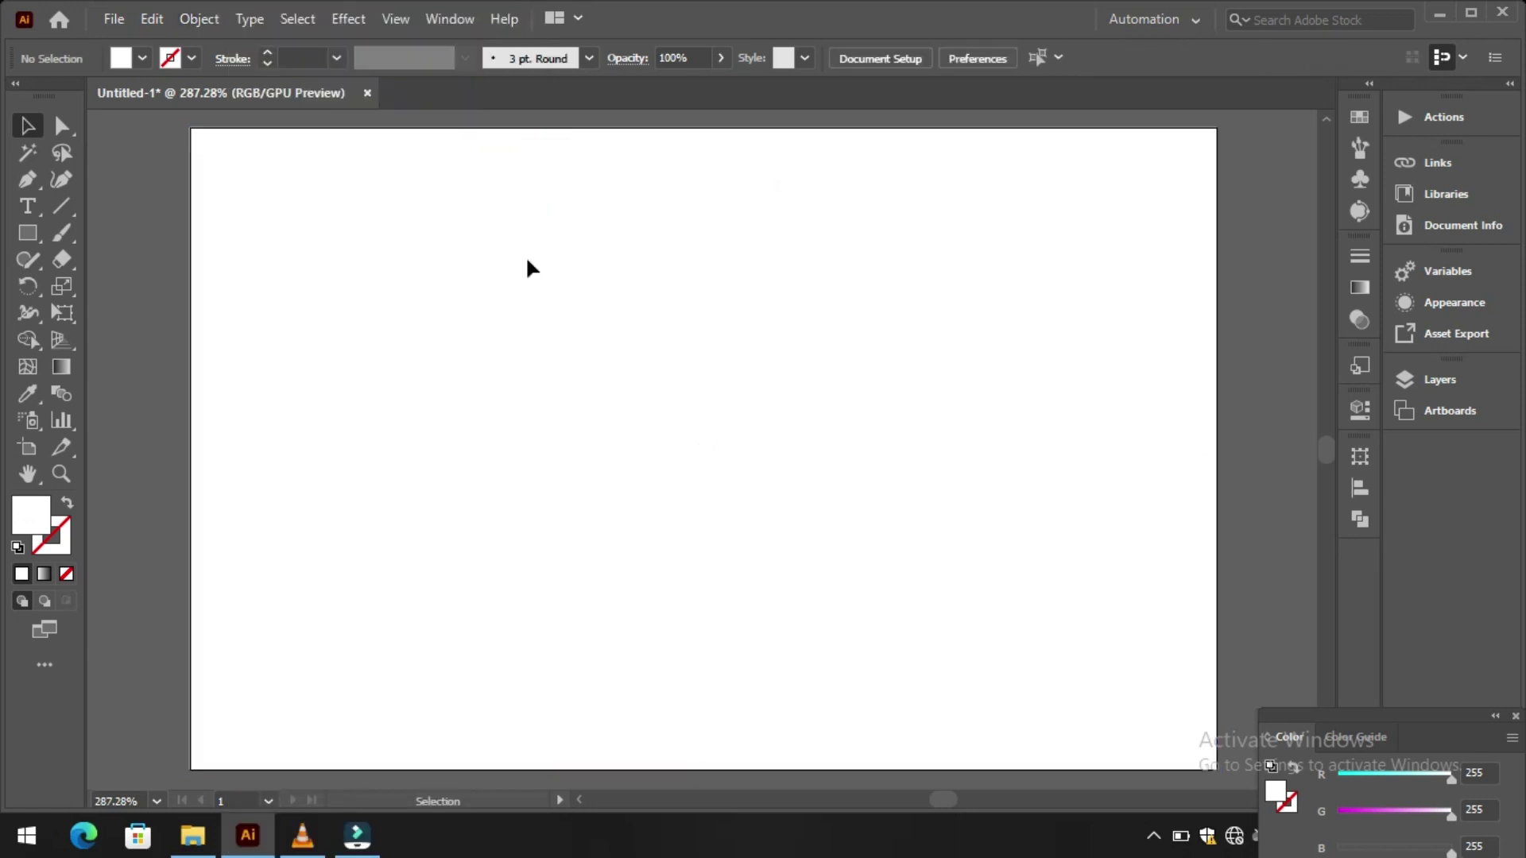
Draw a large circle over the artboard's top-left corner and fill it bright red
key(ctrl+minus)
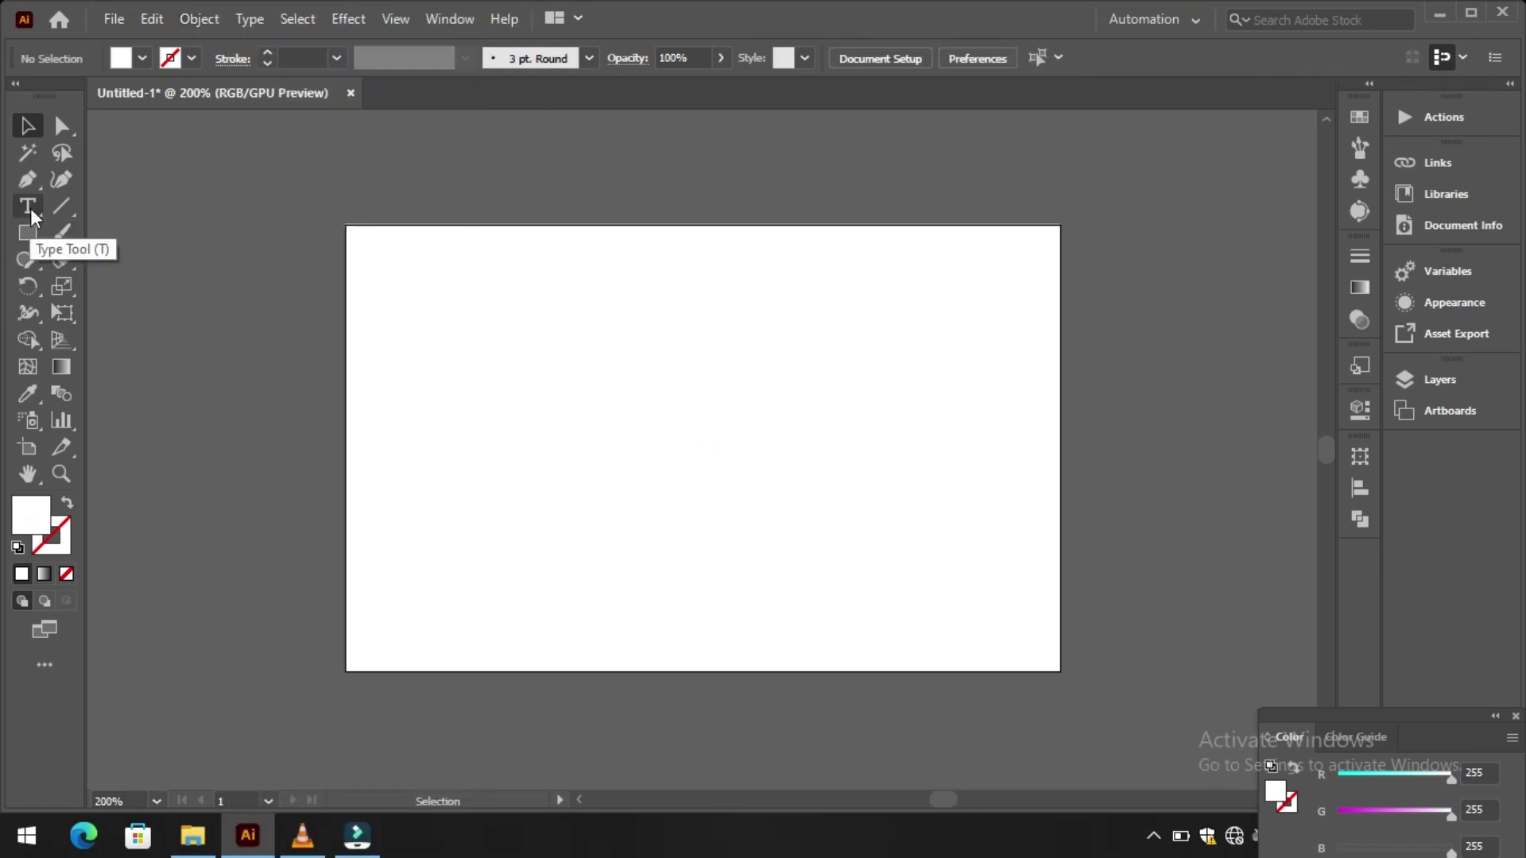
key(l)
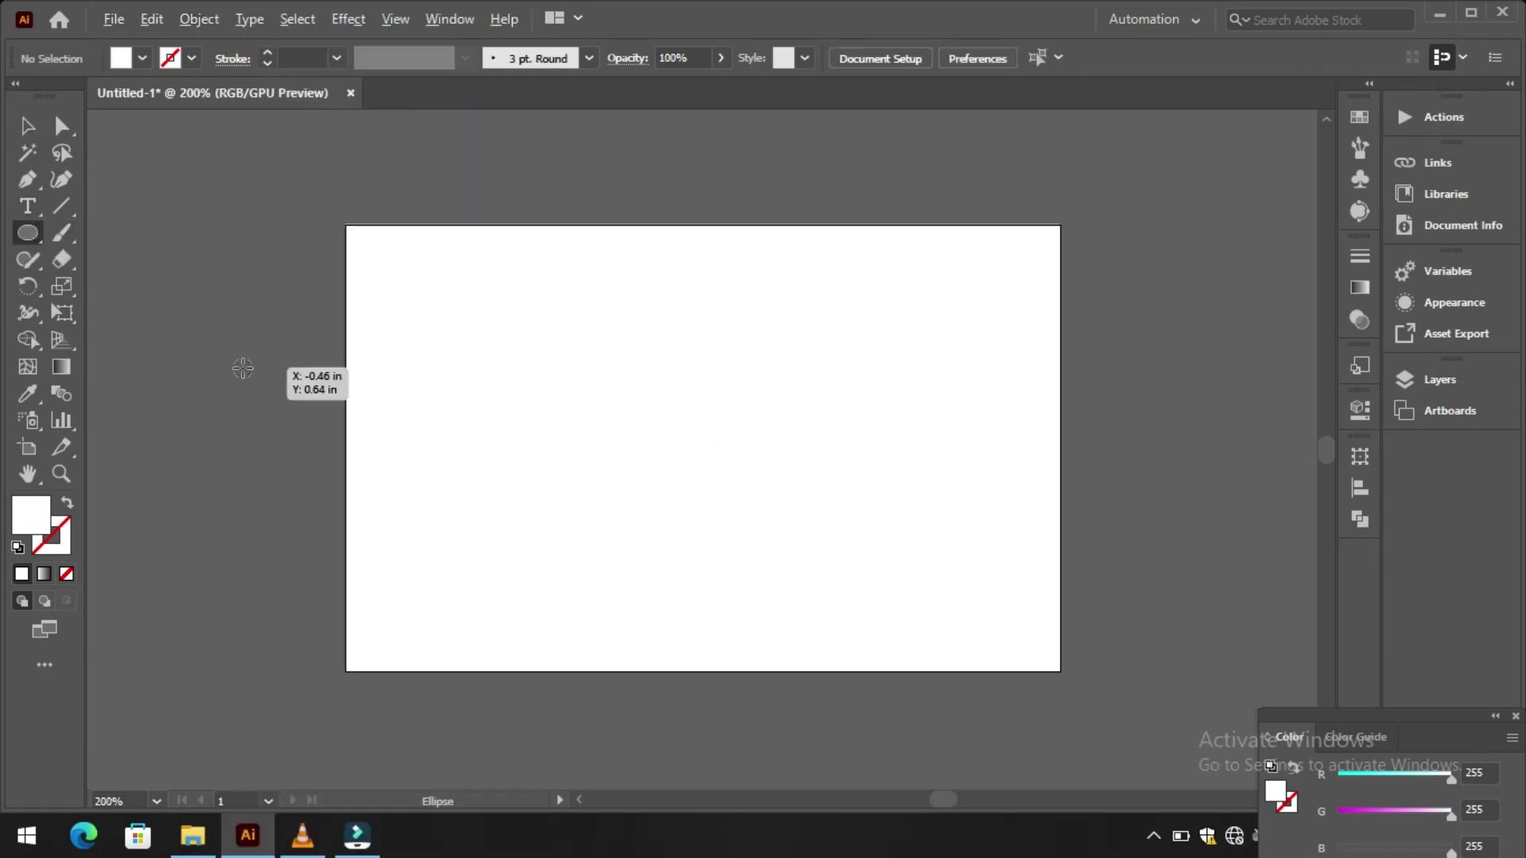
drag(242, 367, 427, 525)
click(26, 127)
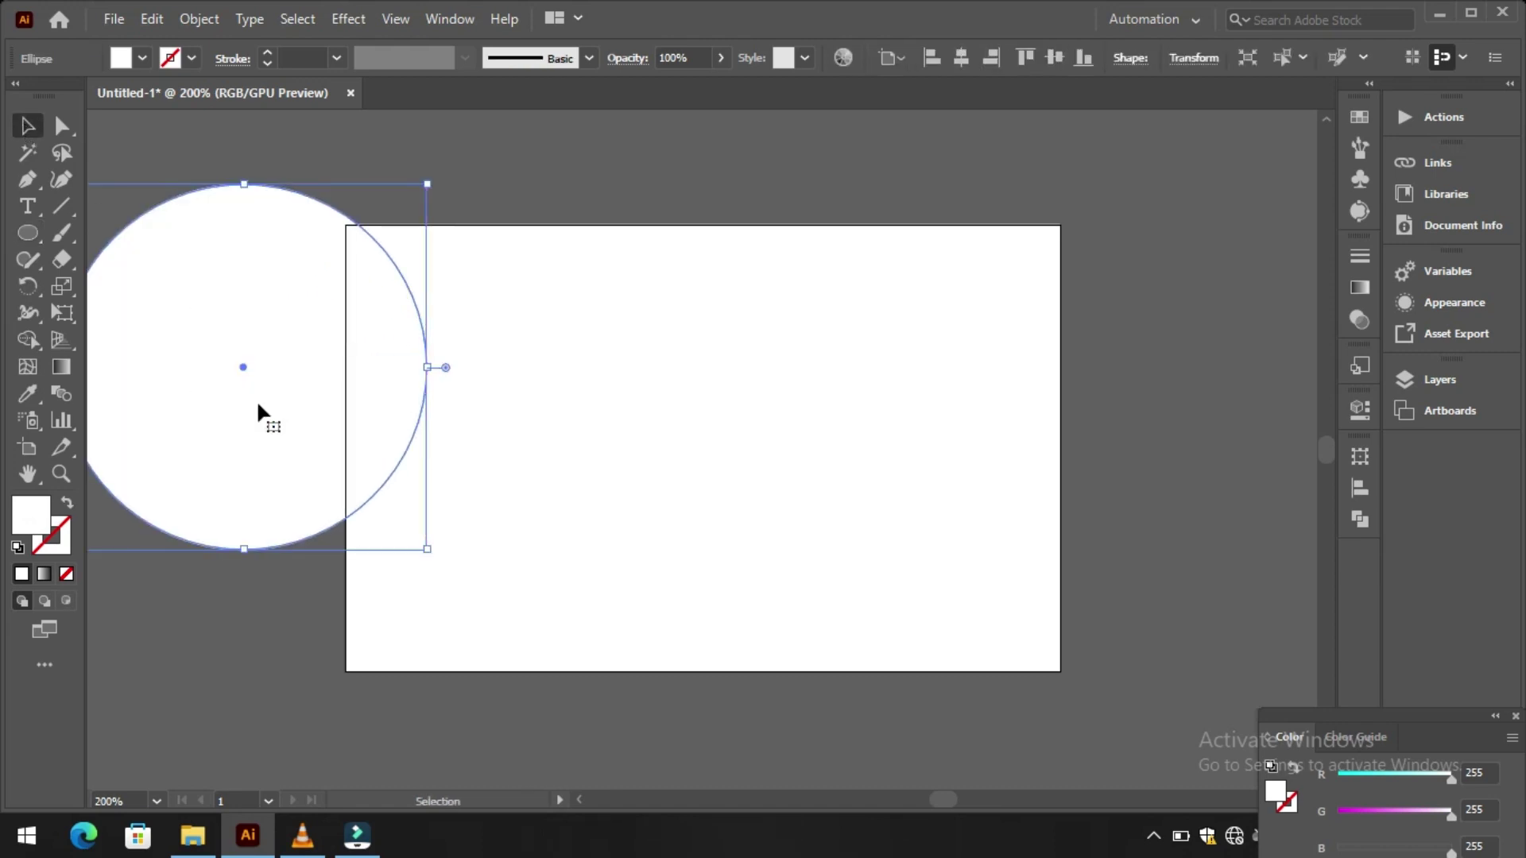
drag(256, 399, 426, 374)
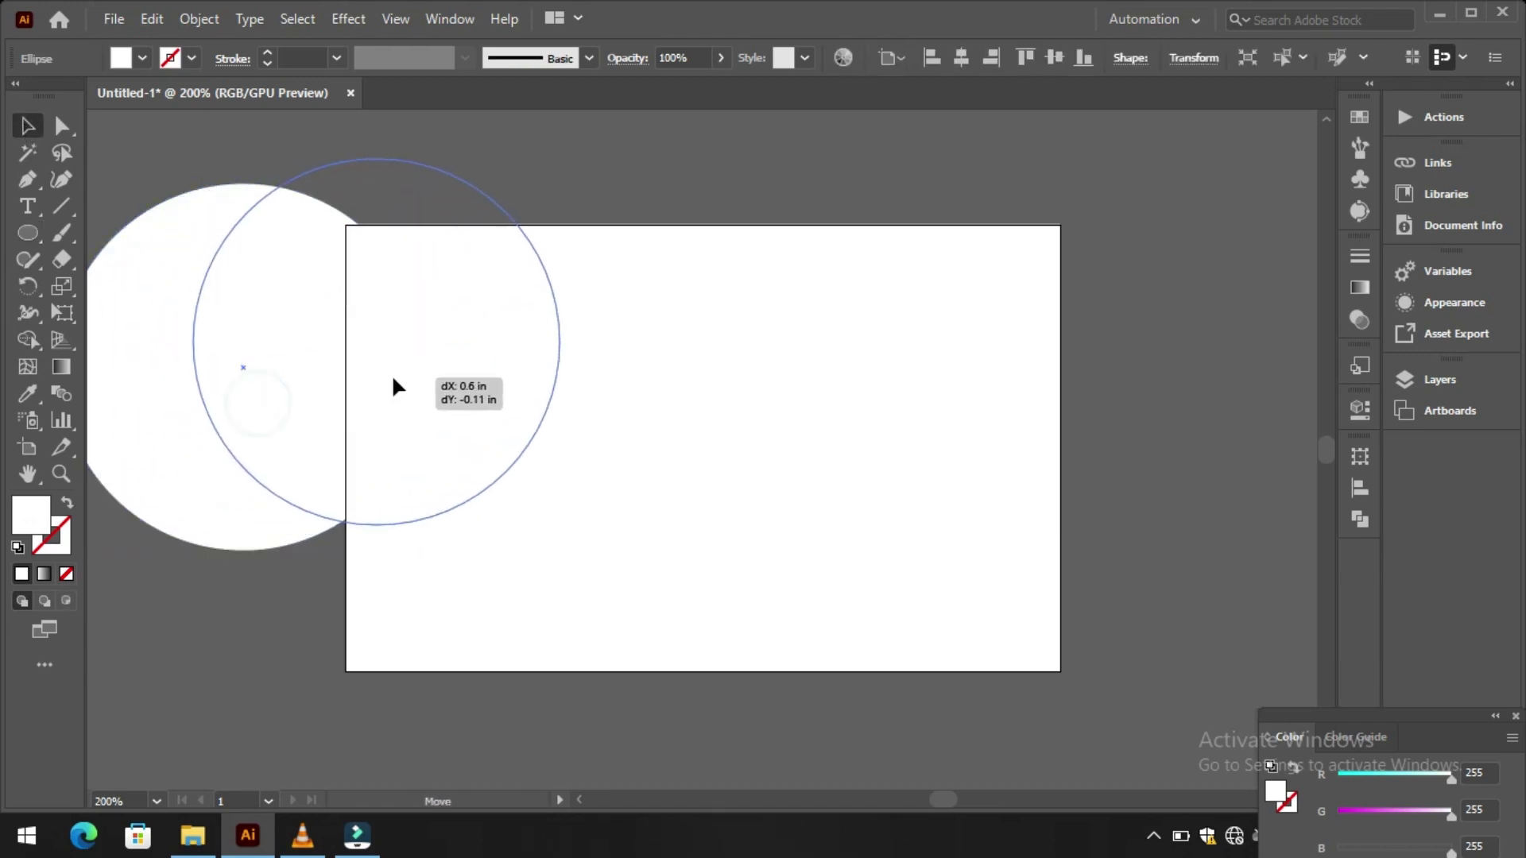
double_click(32, 526)
click(1011, 192)
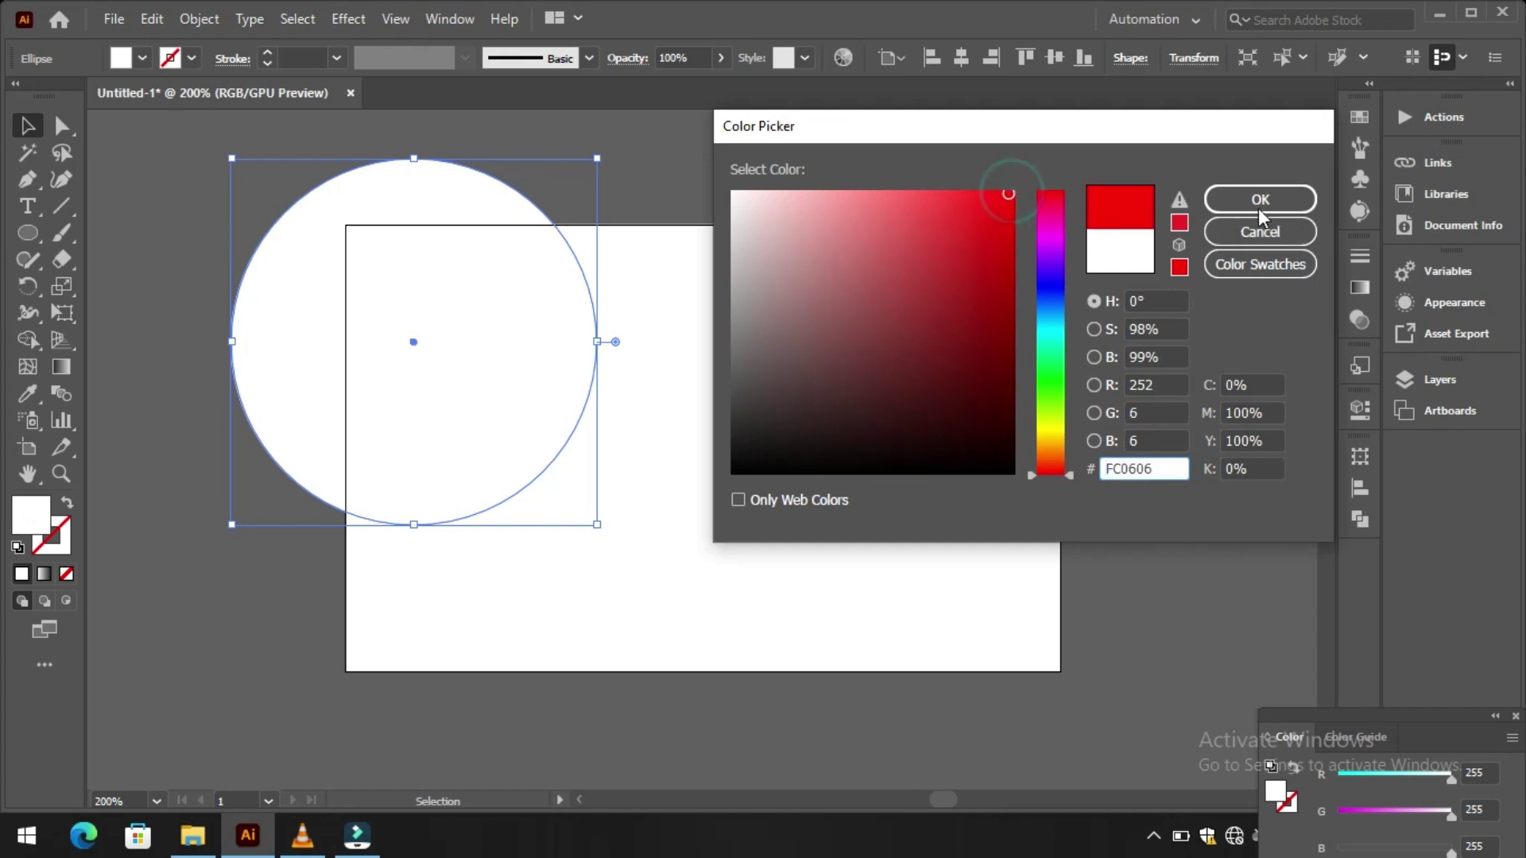
click(1257, 205)
click(910, 189)
Duplicate the circle below, shrink it, and fill it blue
click(505, 355)
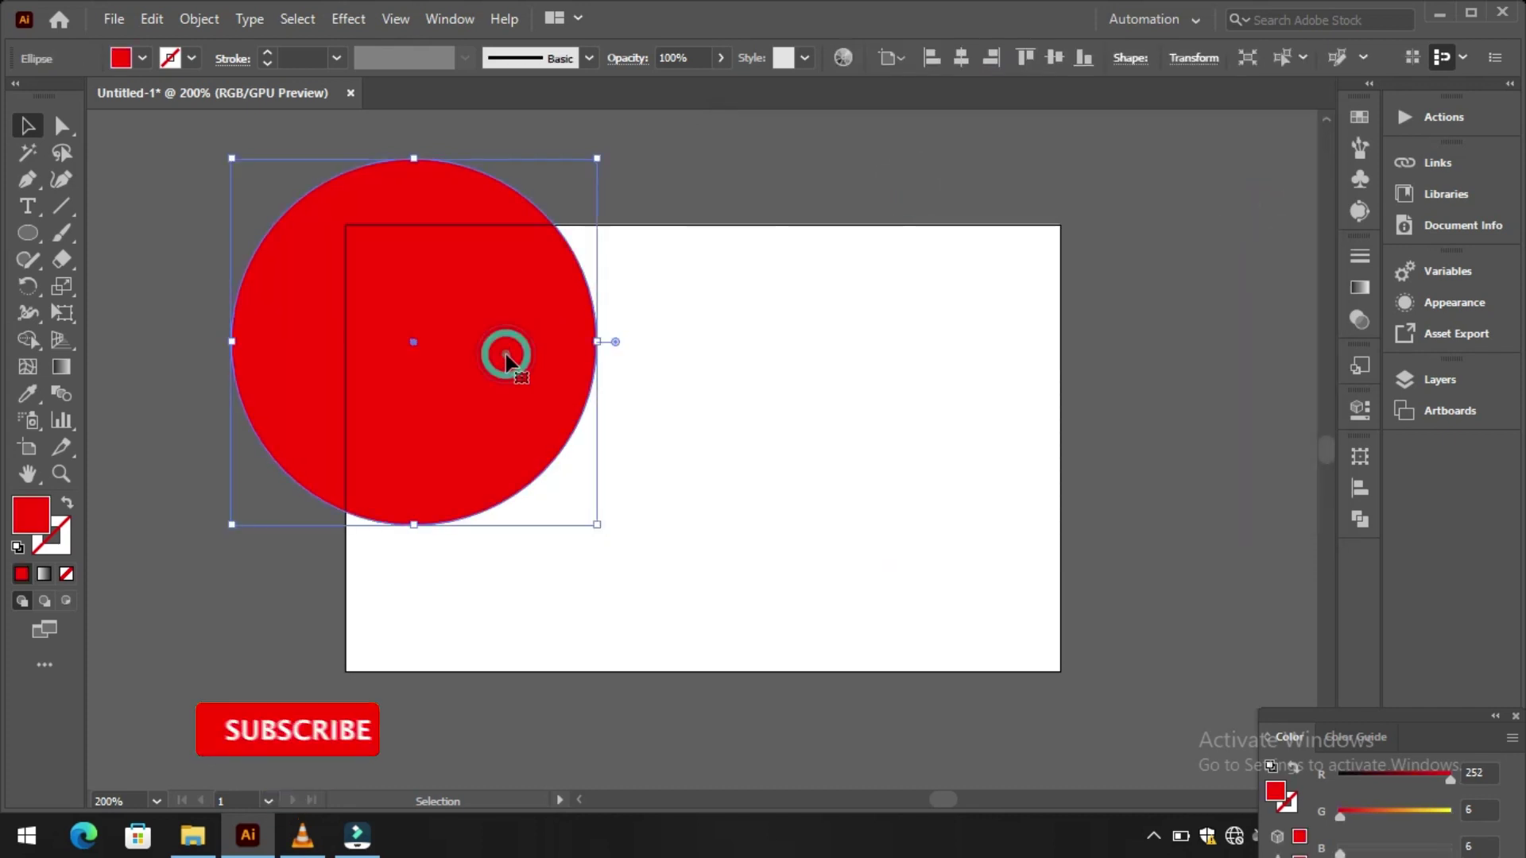
drag(505, 355, 507, 624)
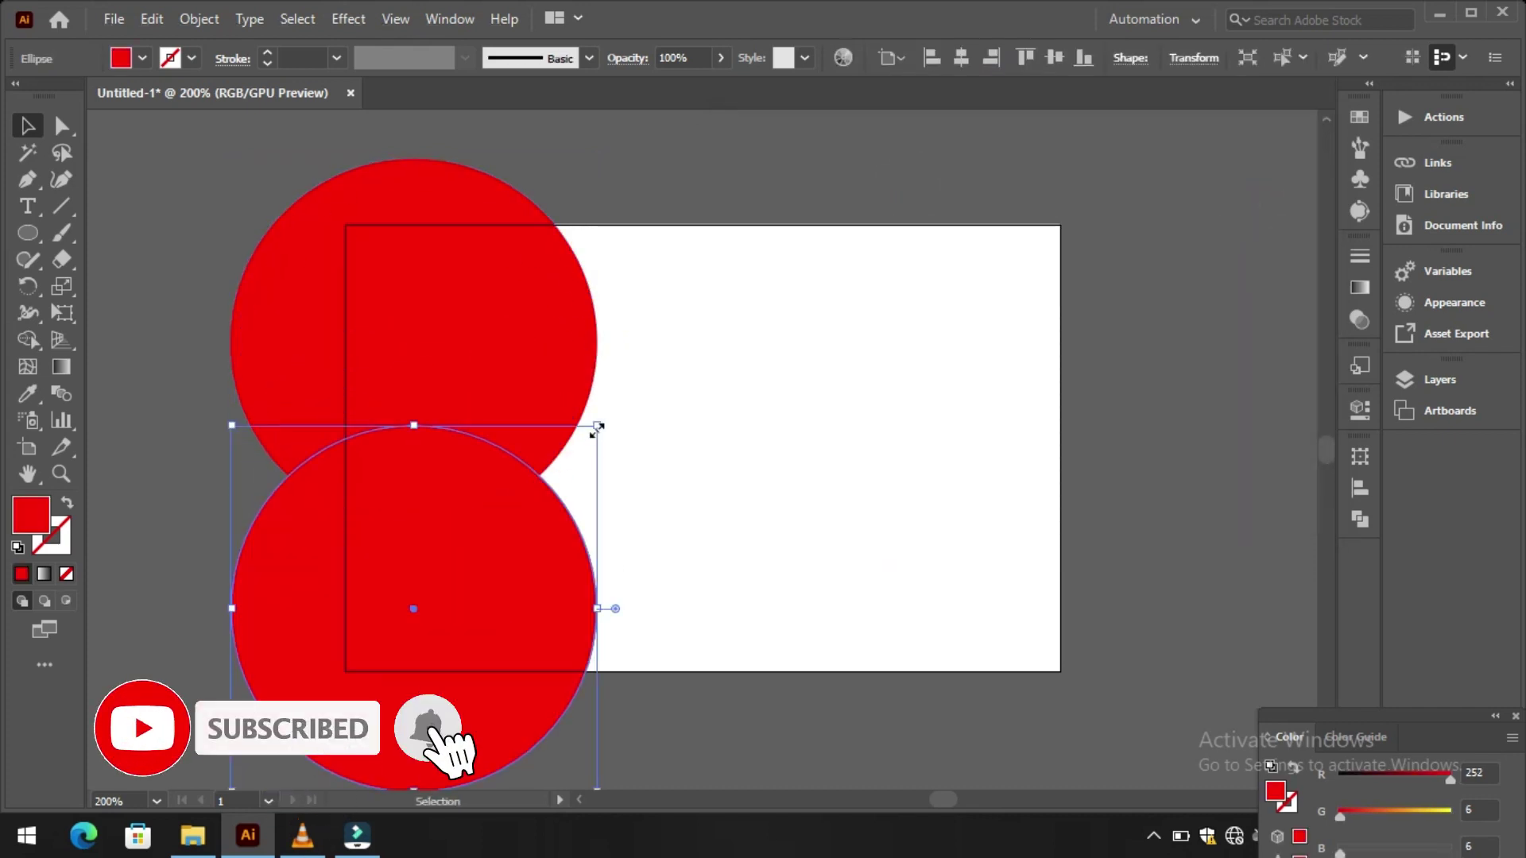
drag(597, 425, 570, 491)
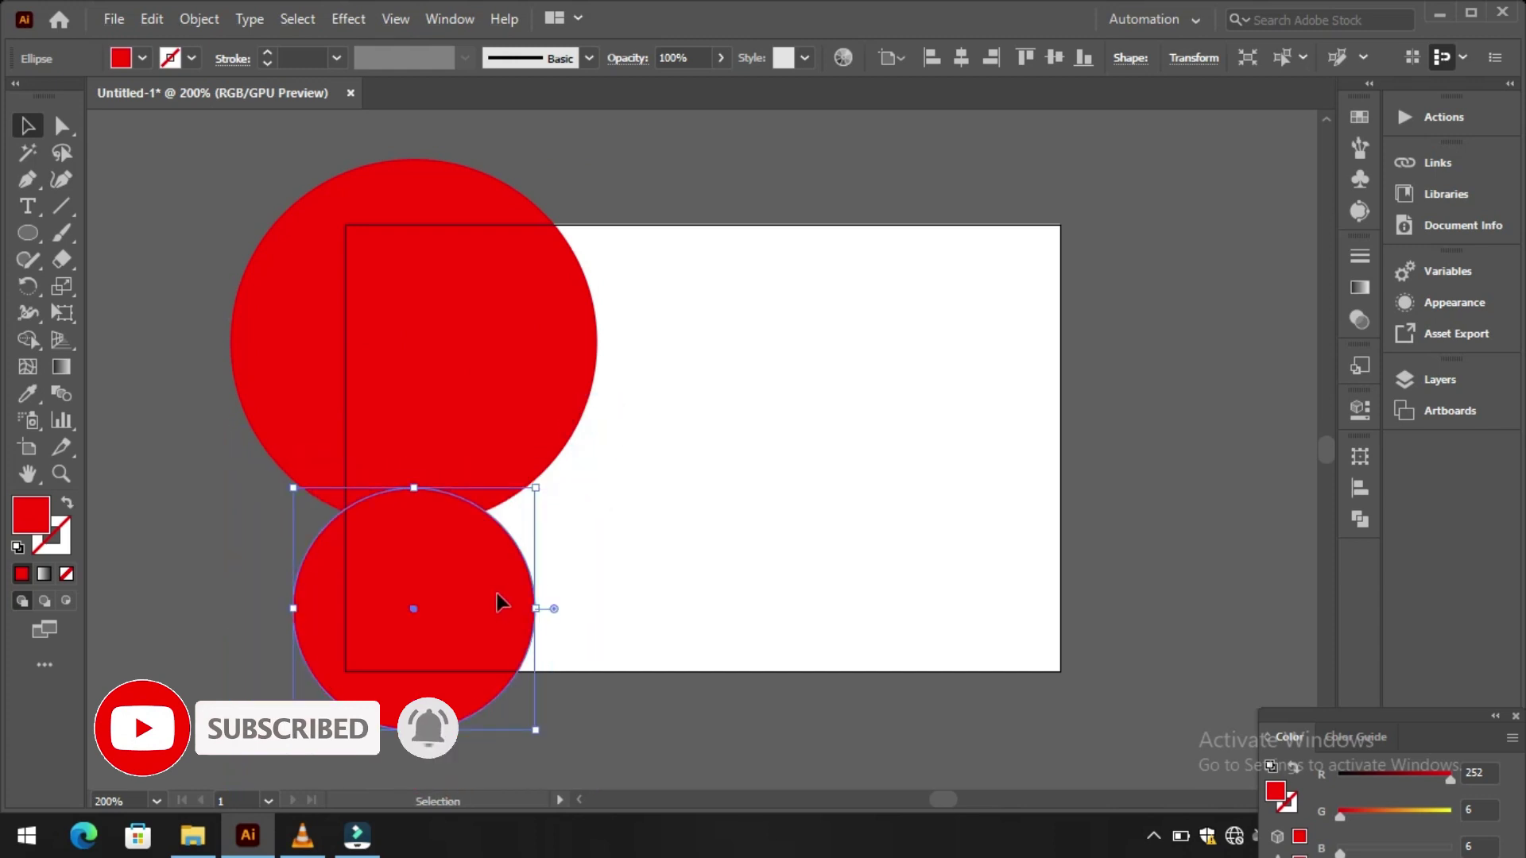
drag(498, 601, 508, 585)
double_click(35, 525)
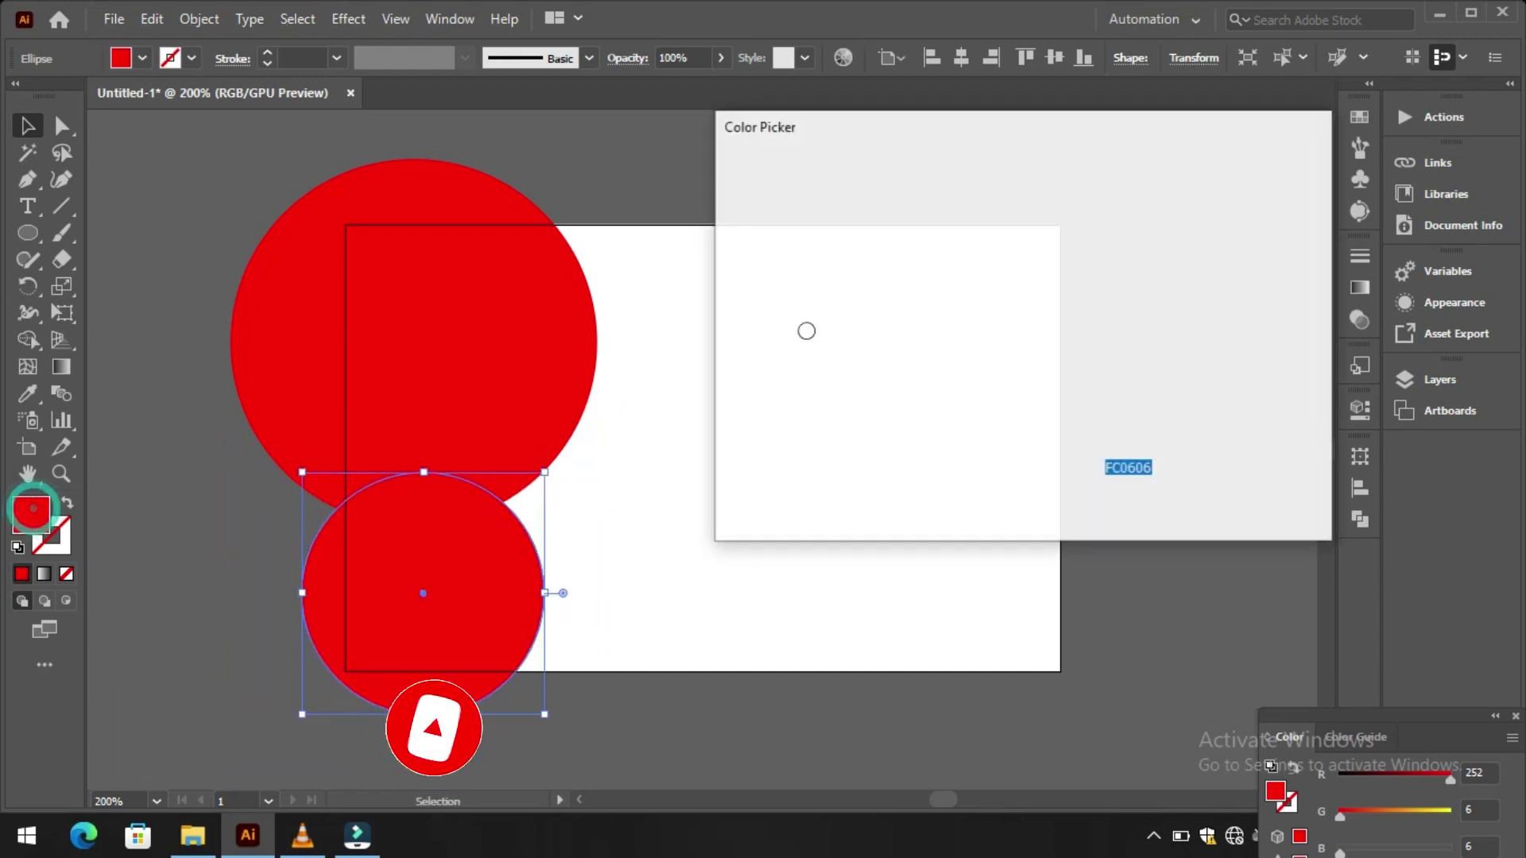
click(1060, 329)
click(1056, 316)
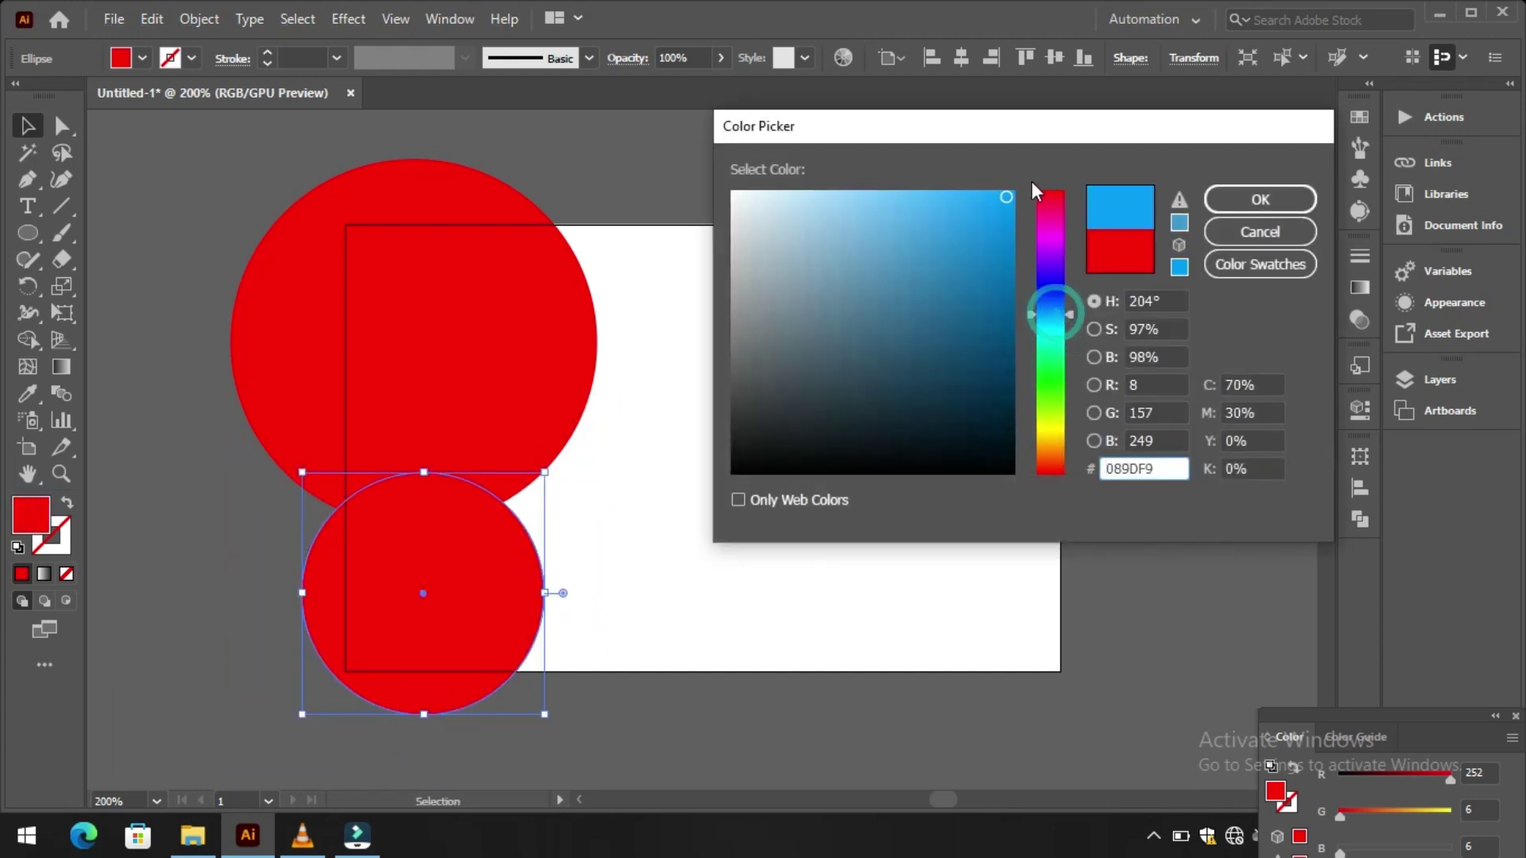
click(1220, 193)
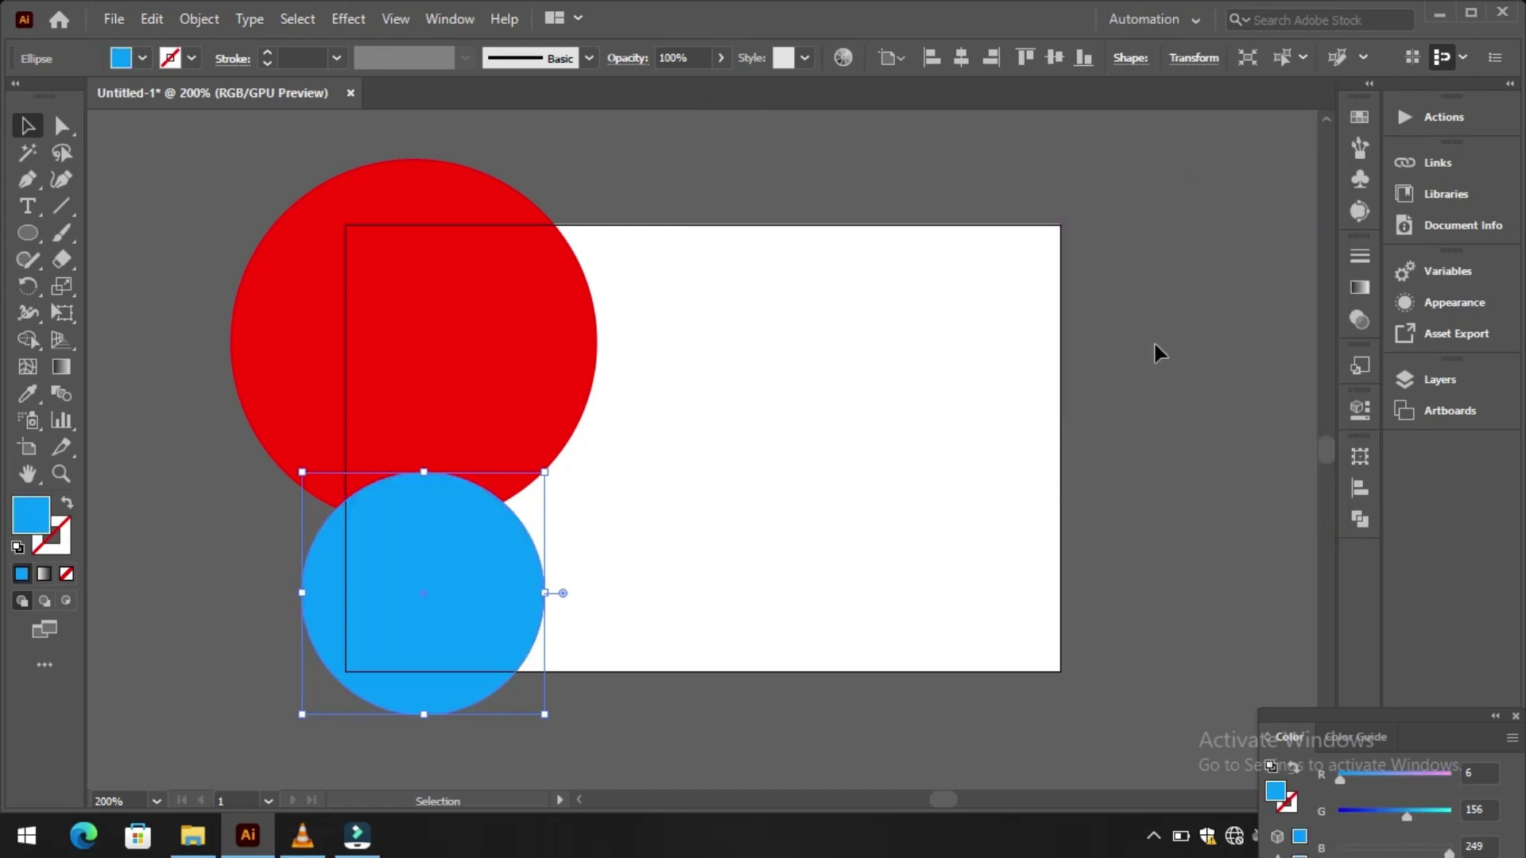
Darken the small circle to #04699B and copy it to the card's lower right
click(476, 512)
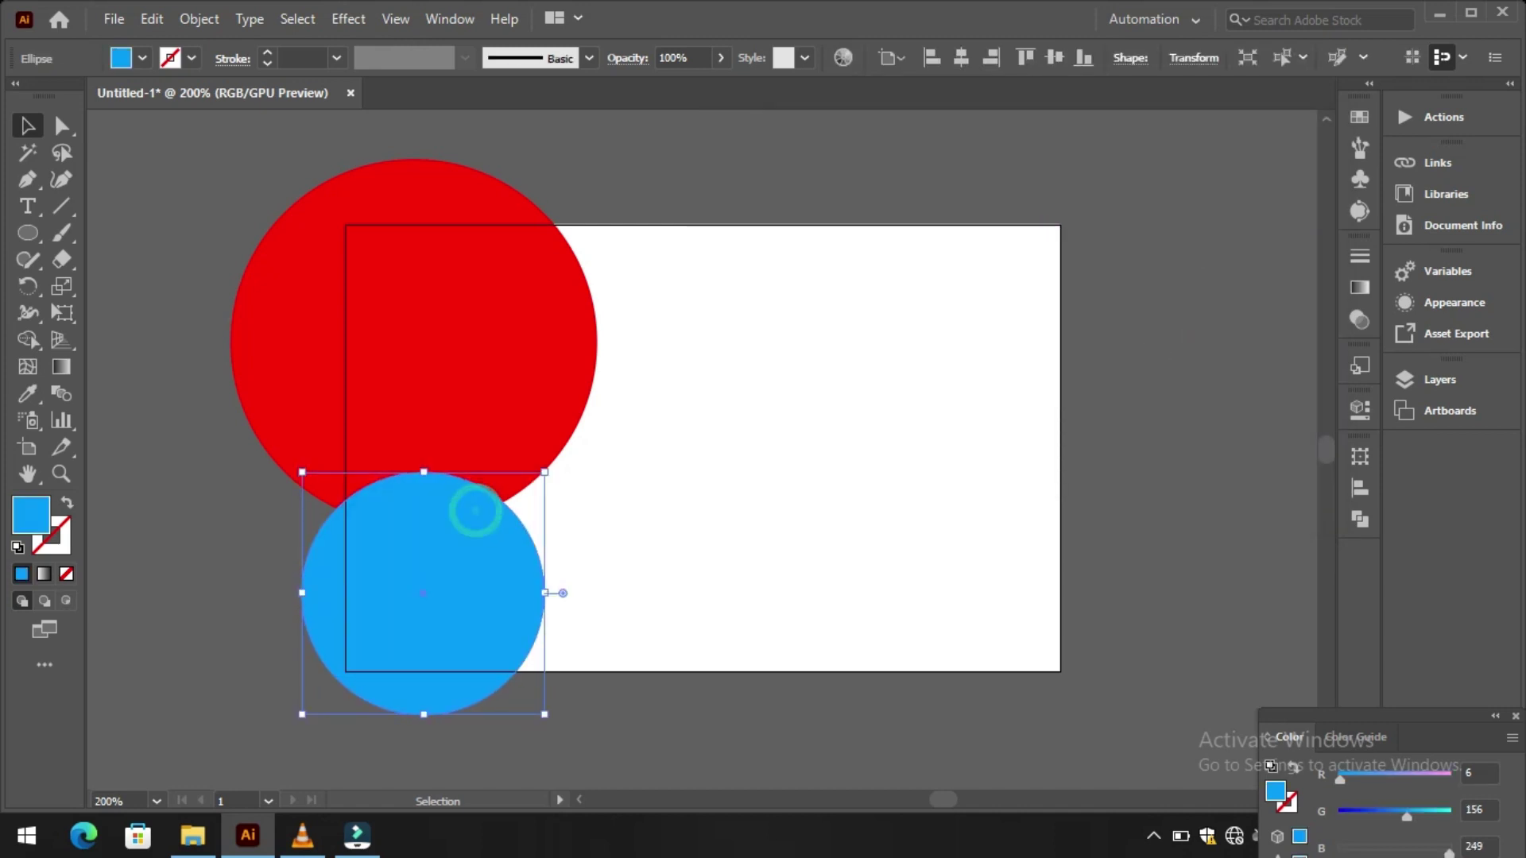
double_click(46, 524)
click(1009, 298)
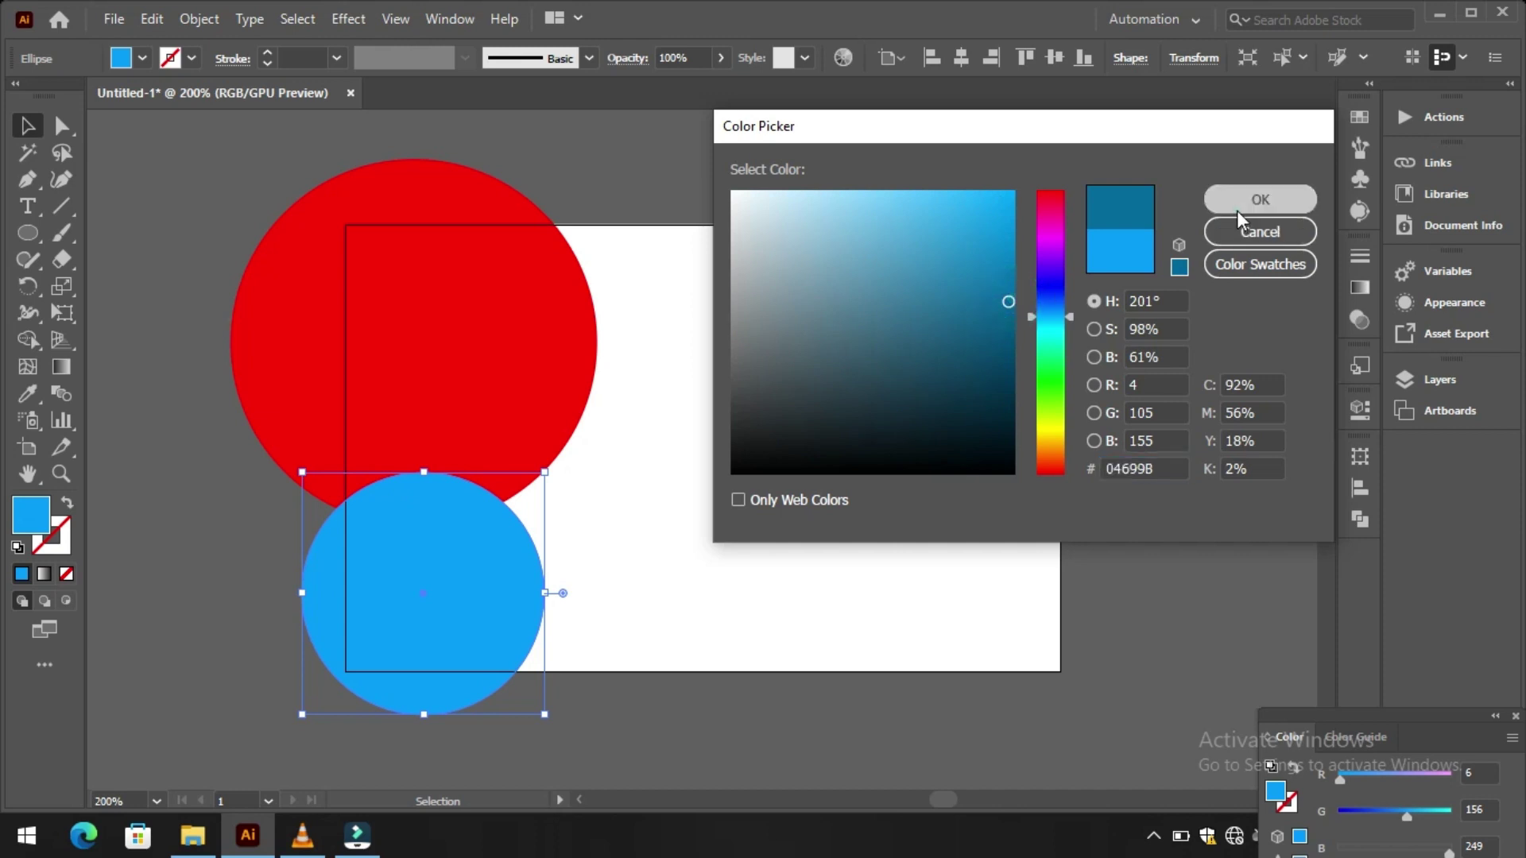
click(1236, 210)
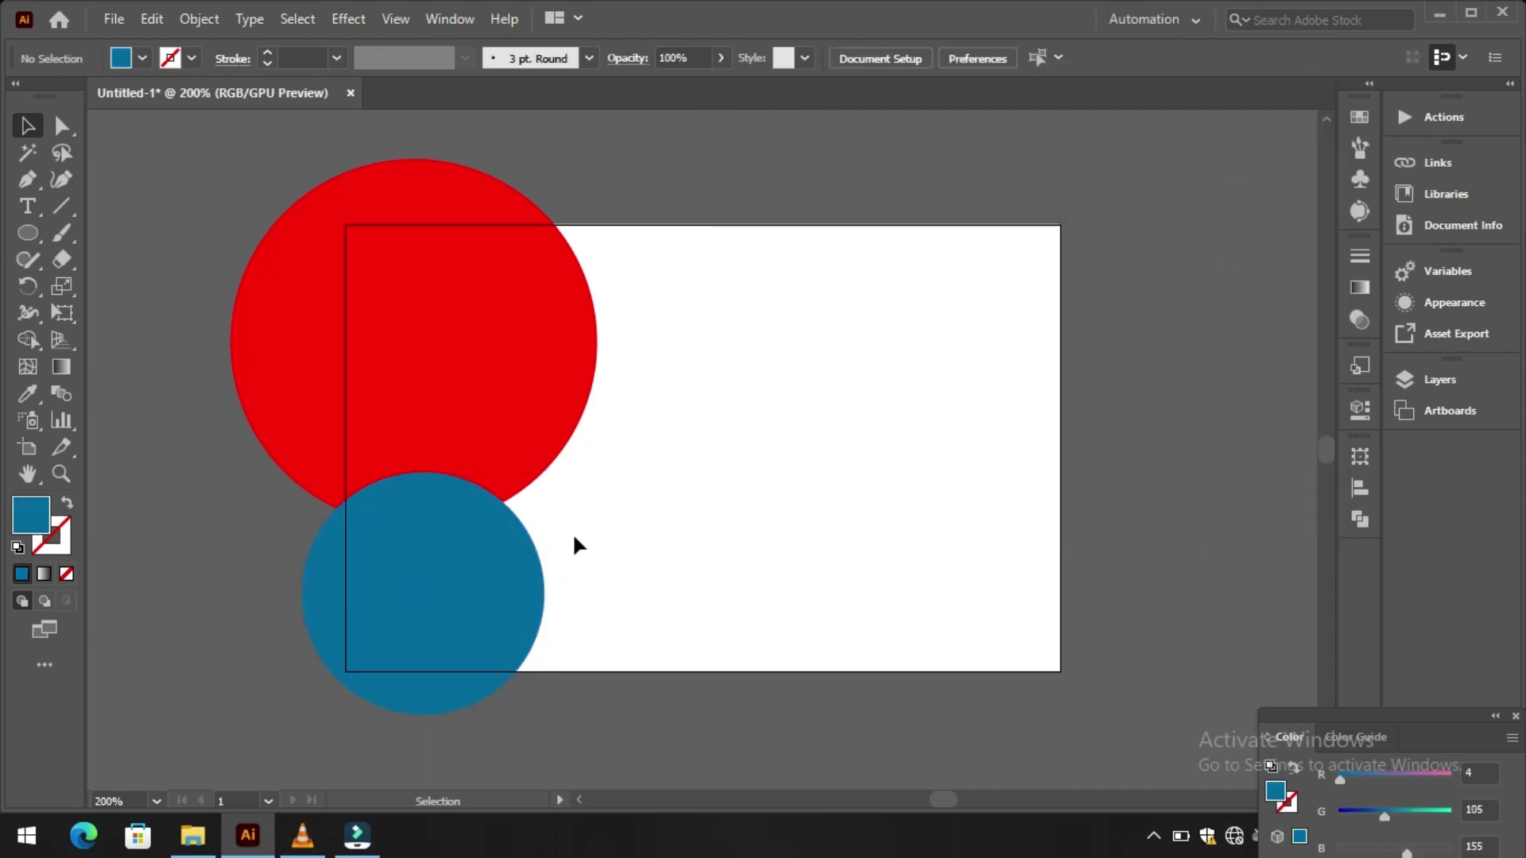
mouse_move(436, 627)
mouse_down()
mouse_move(985, 671)
mouse_move(1109, 747)
mouse_up()
click(1098, 531)
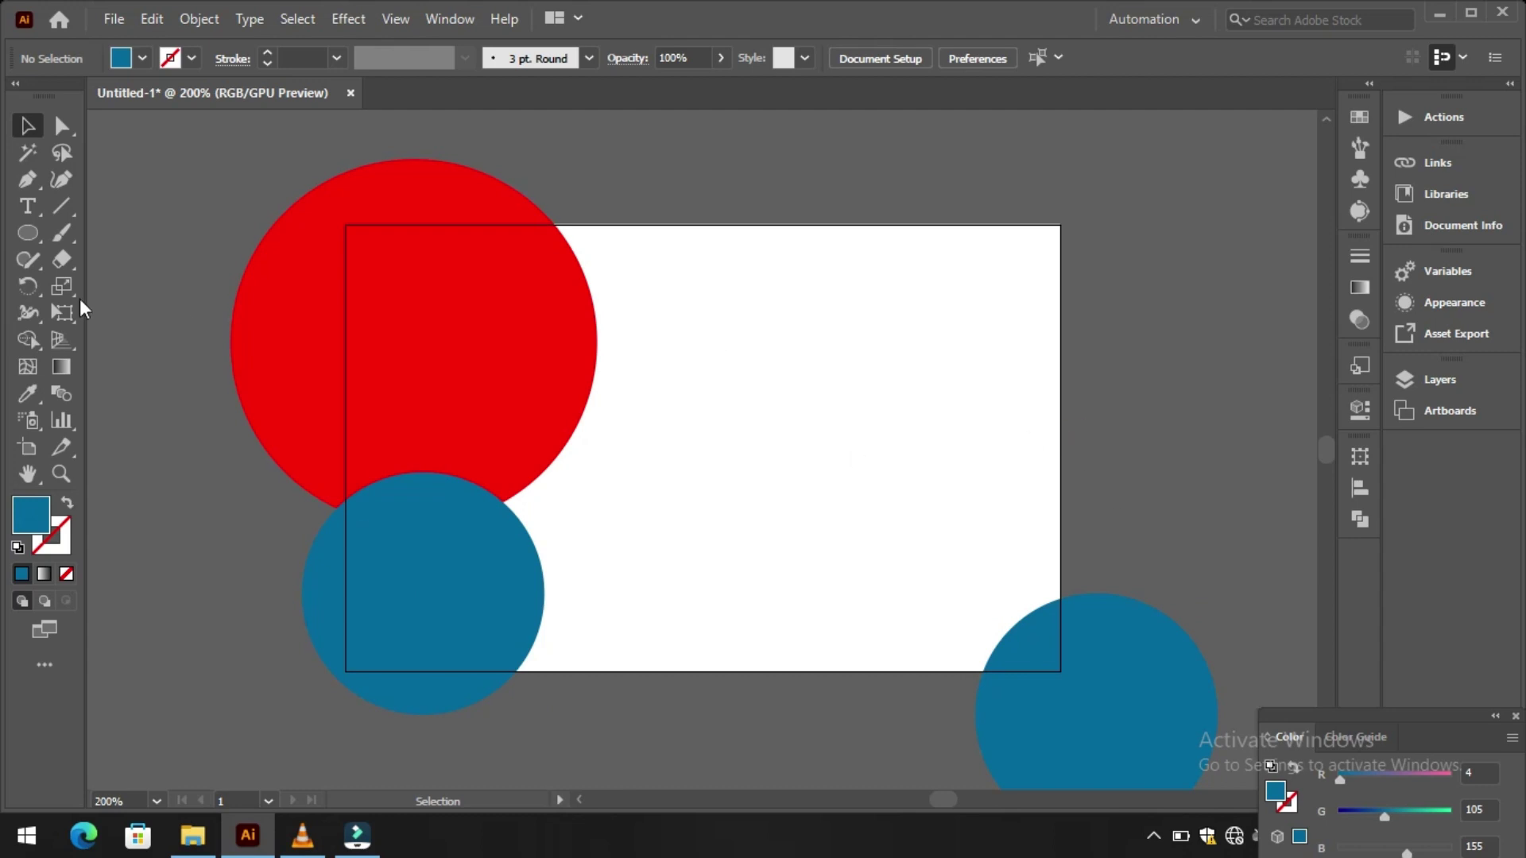
Apply a gradient to the big circle and set its right stop to red
click(294, 358)
click(63, 368)
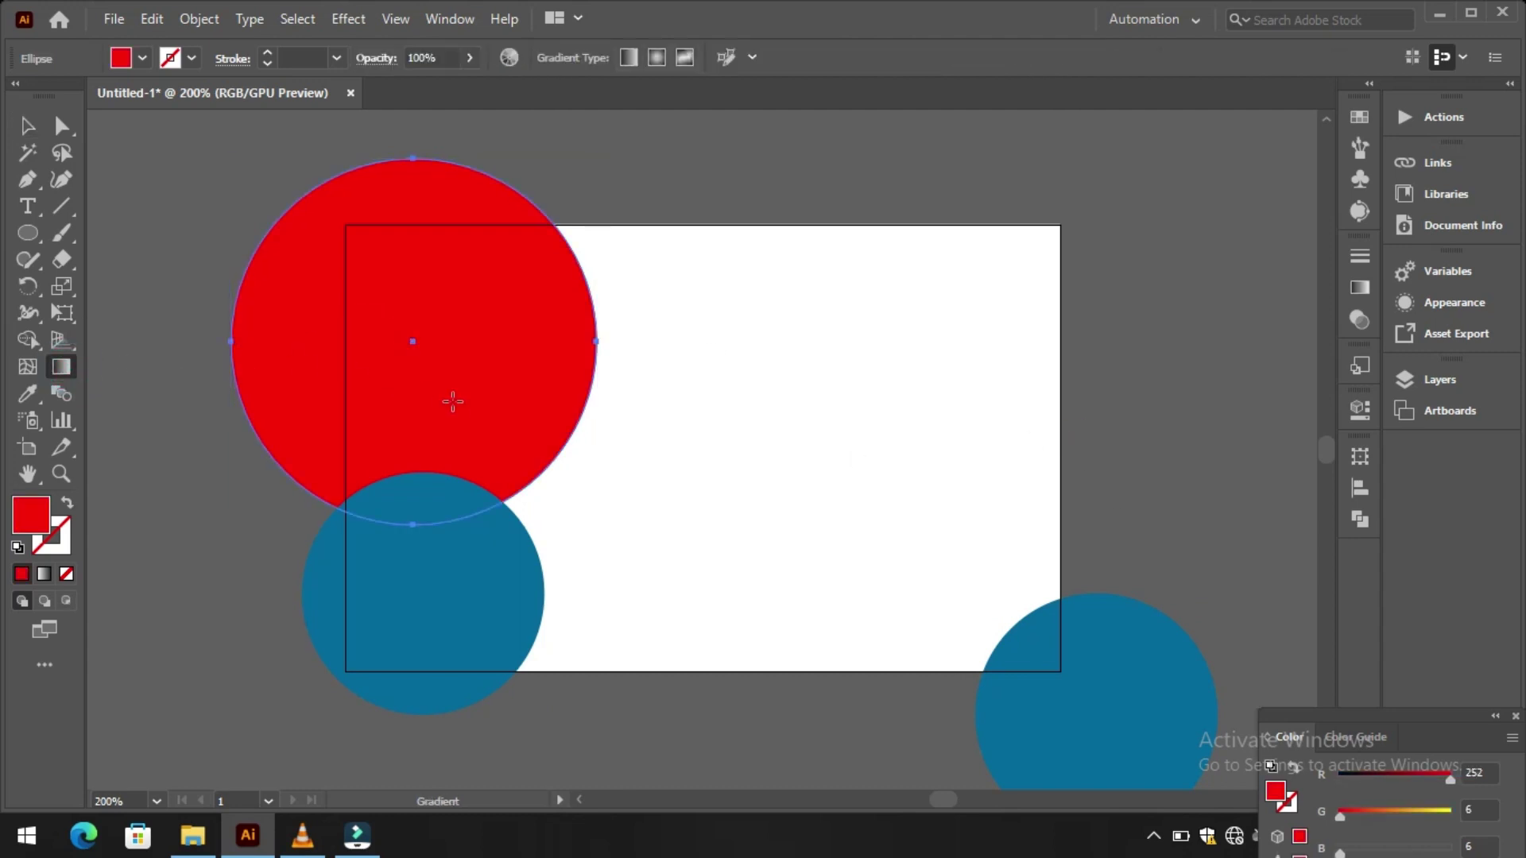
click(451, 400)
click(1359, 290)
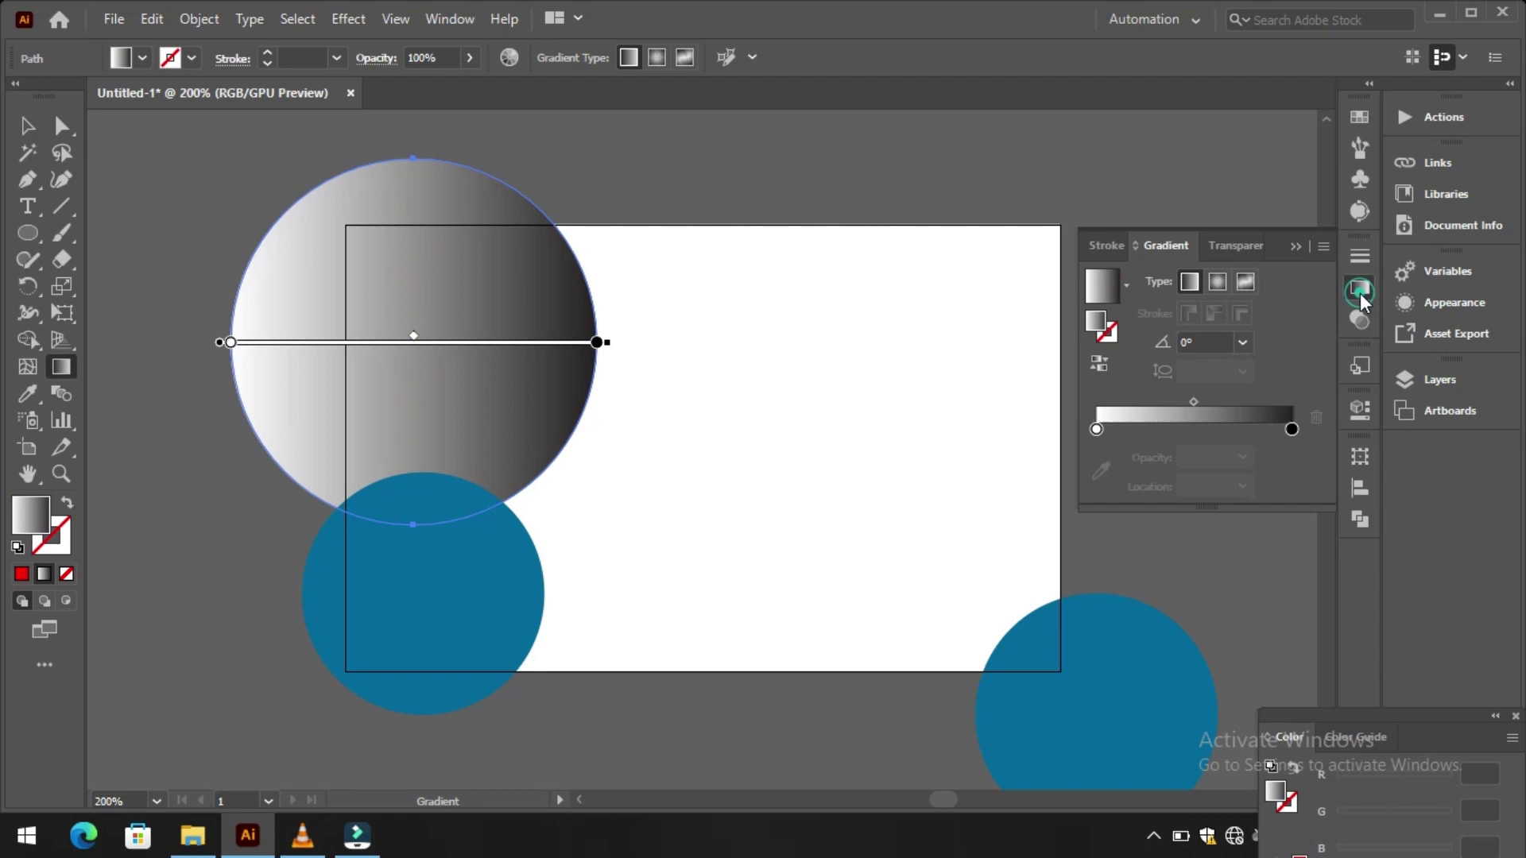
double_click(1292, 429)
click(1067, 499)
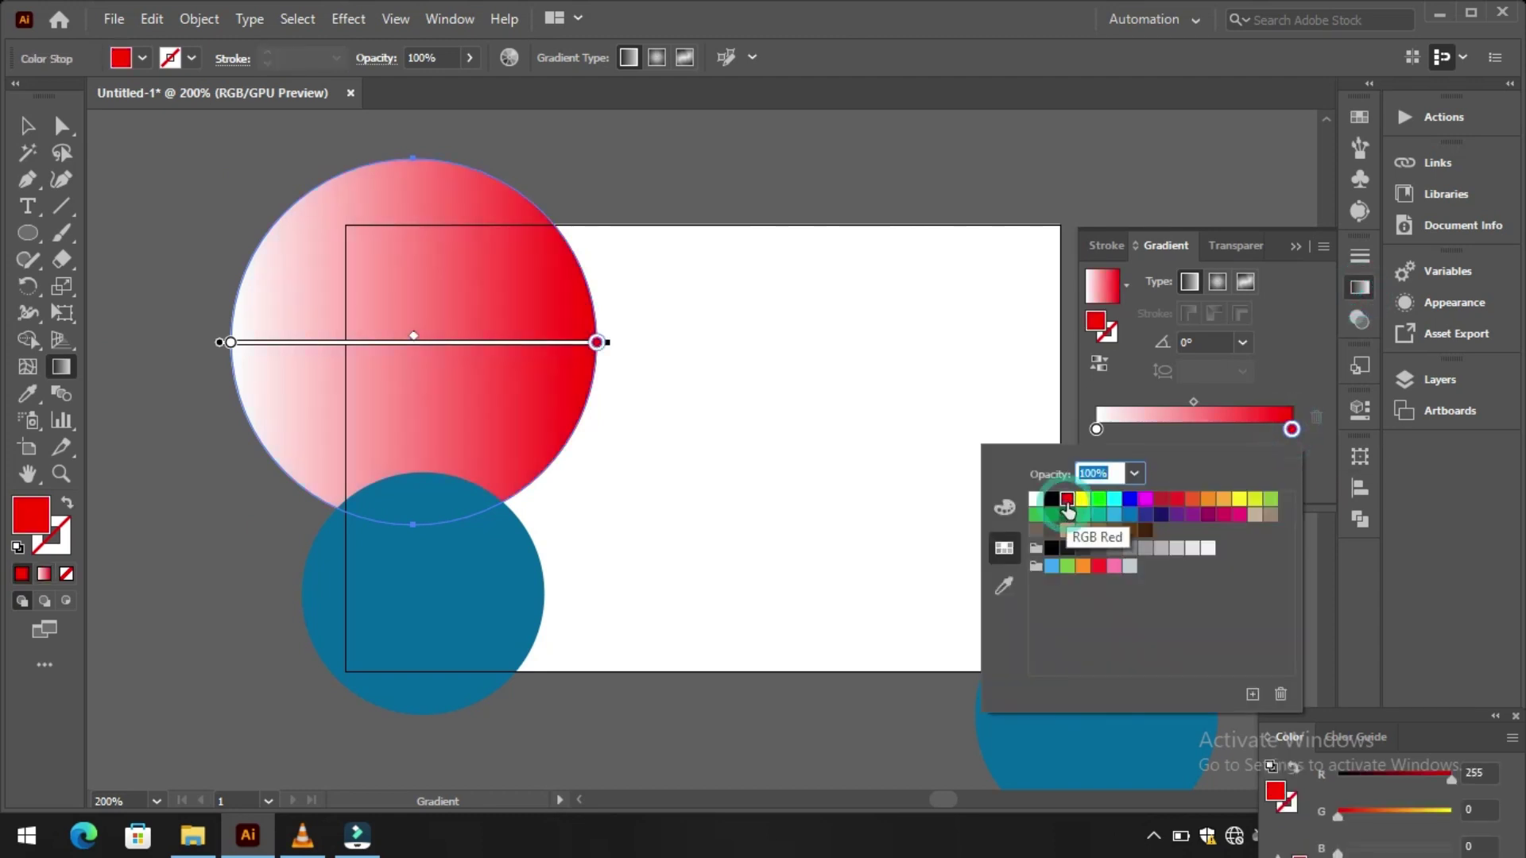
click(1004, 509)
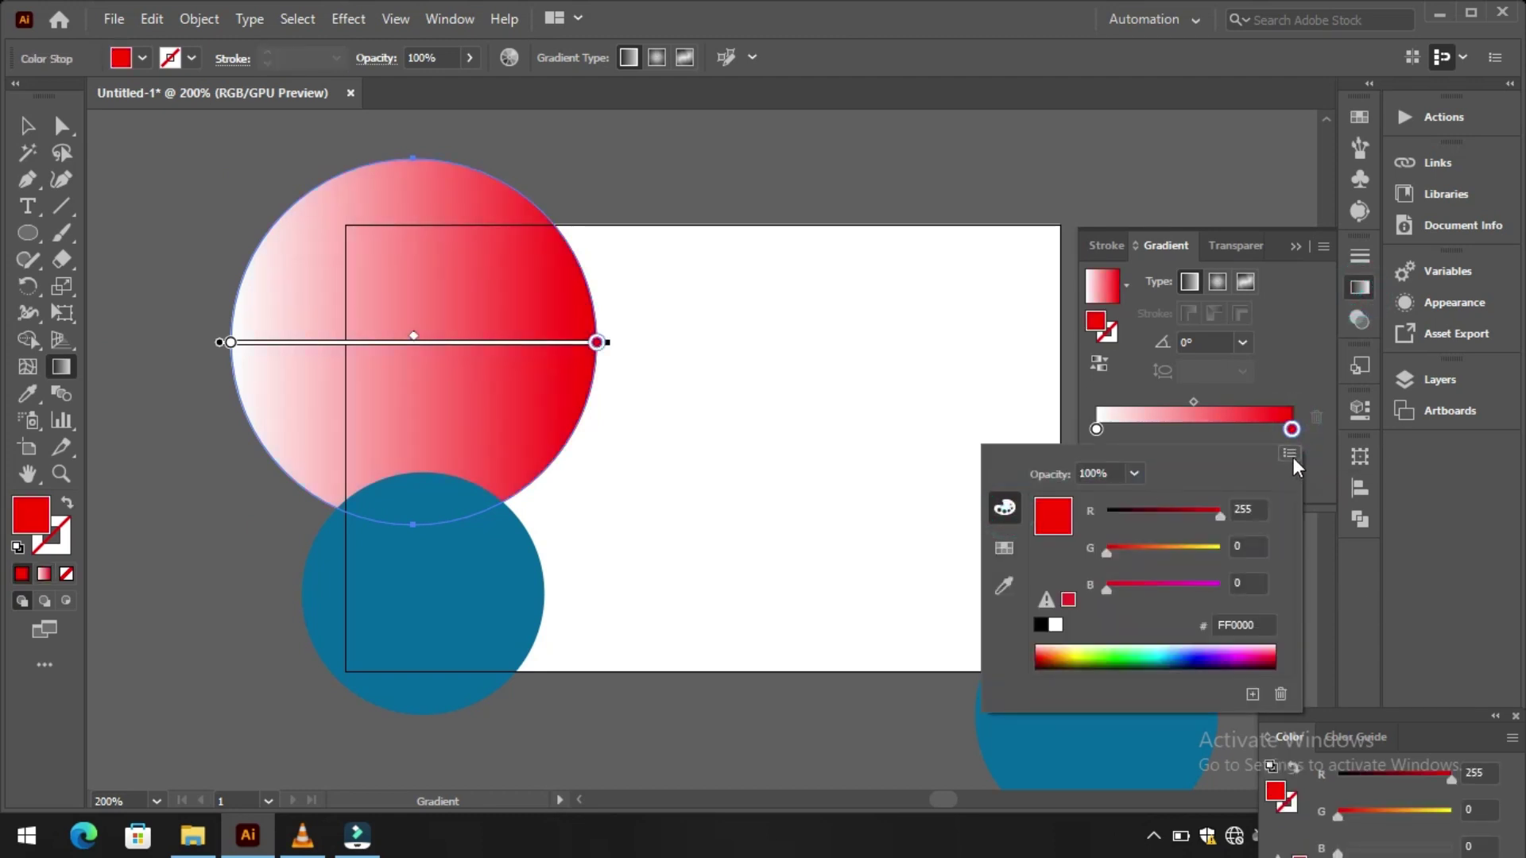
click(1290, 454)
click(1310, 503)
Set the left gradient stop to red at 49.02% HSB brightness
click(1096, 429)
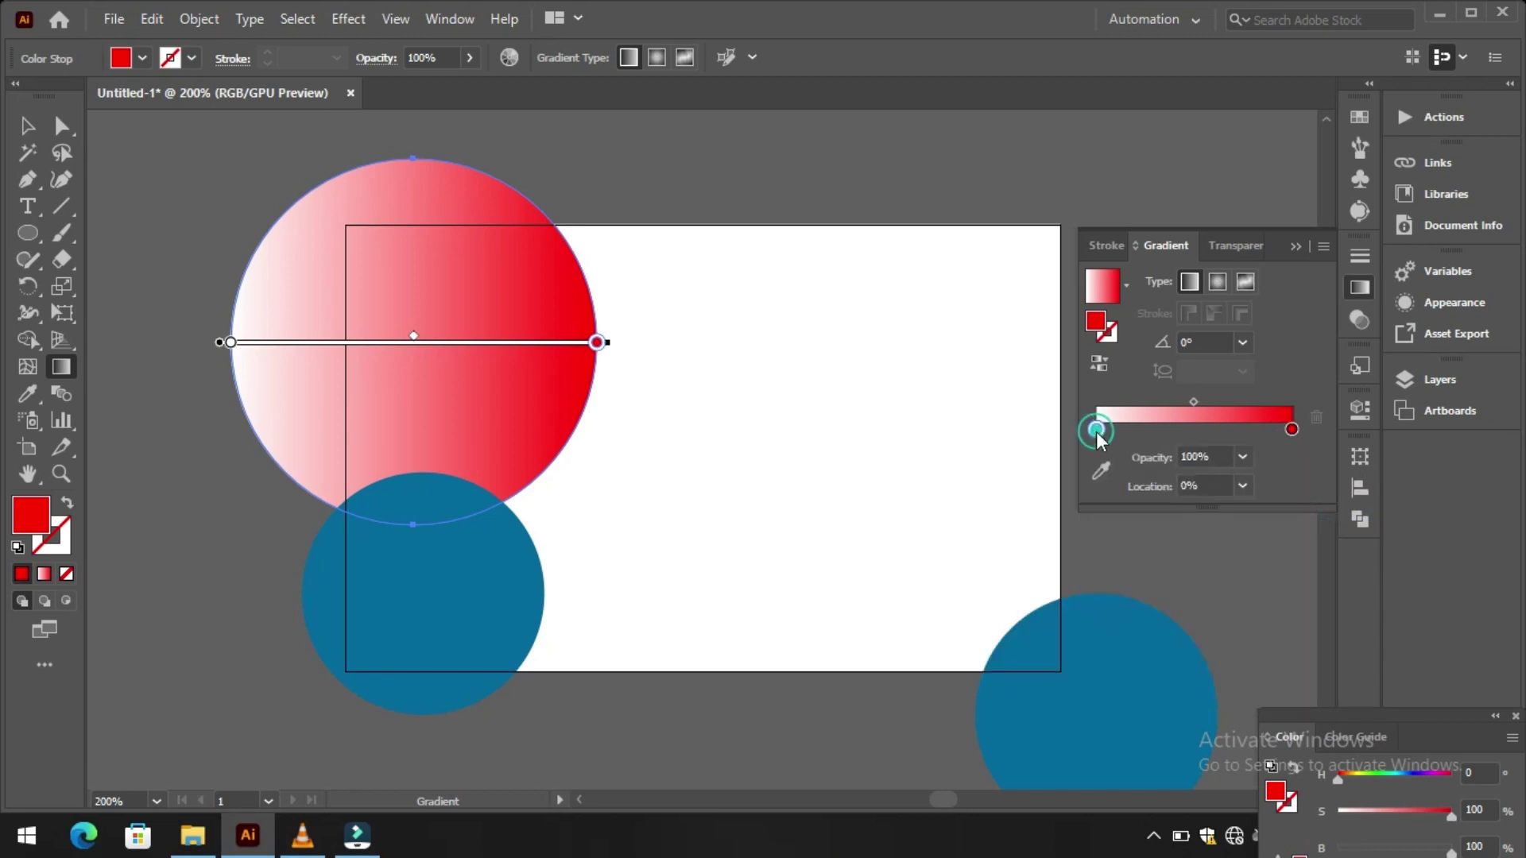
double_click(1097, 429)
click(1004, 545)
click(1067, 498)
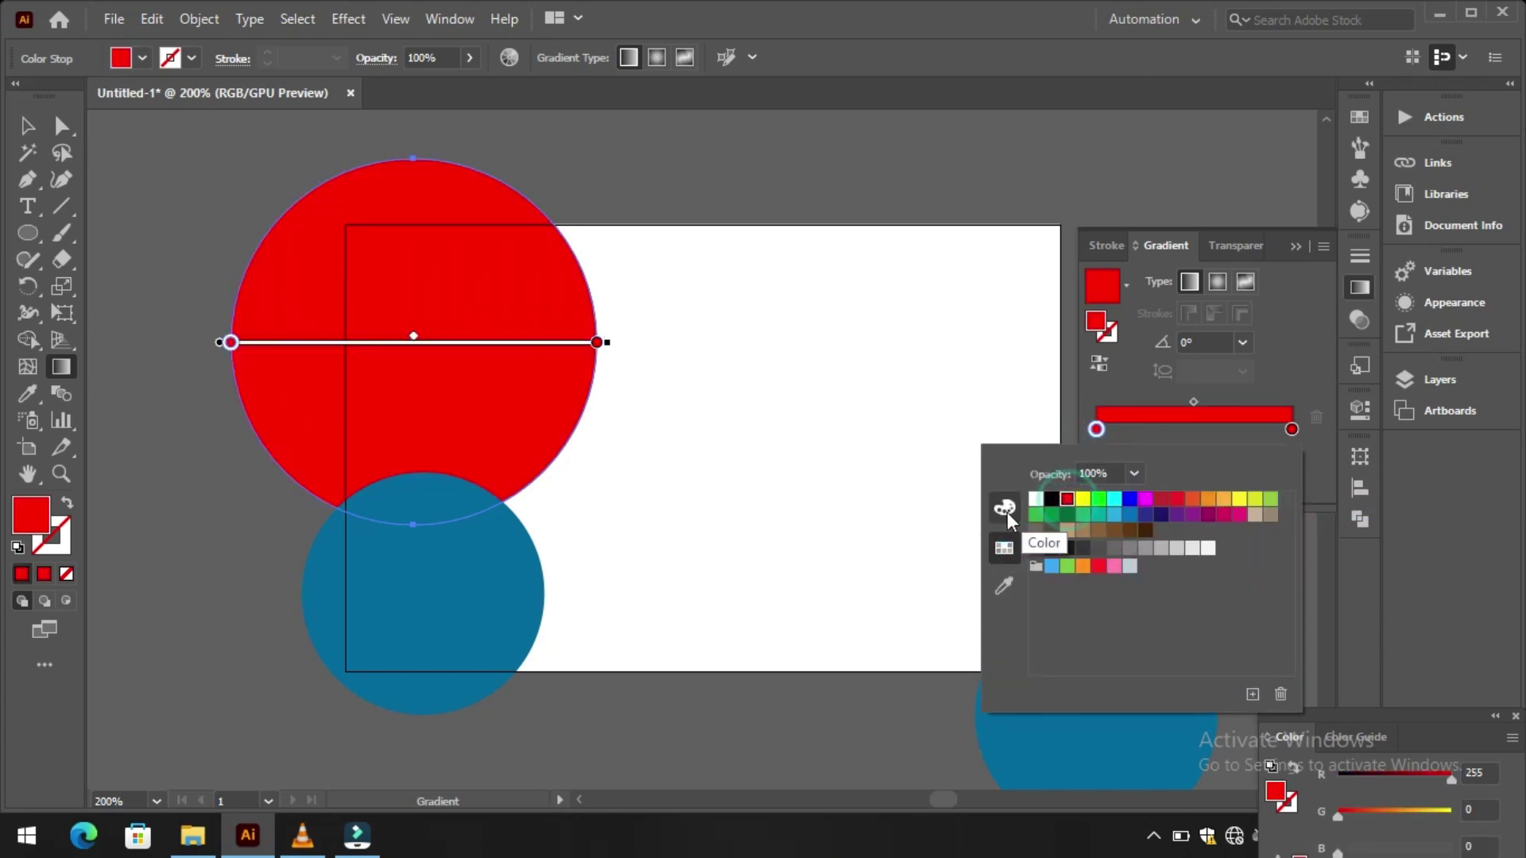
click(1004, 508)
click(1289, 453)
click(1311, 502)
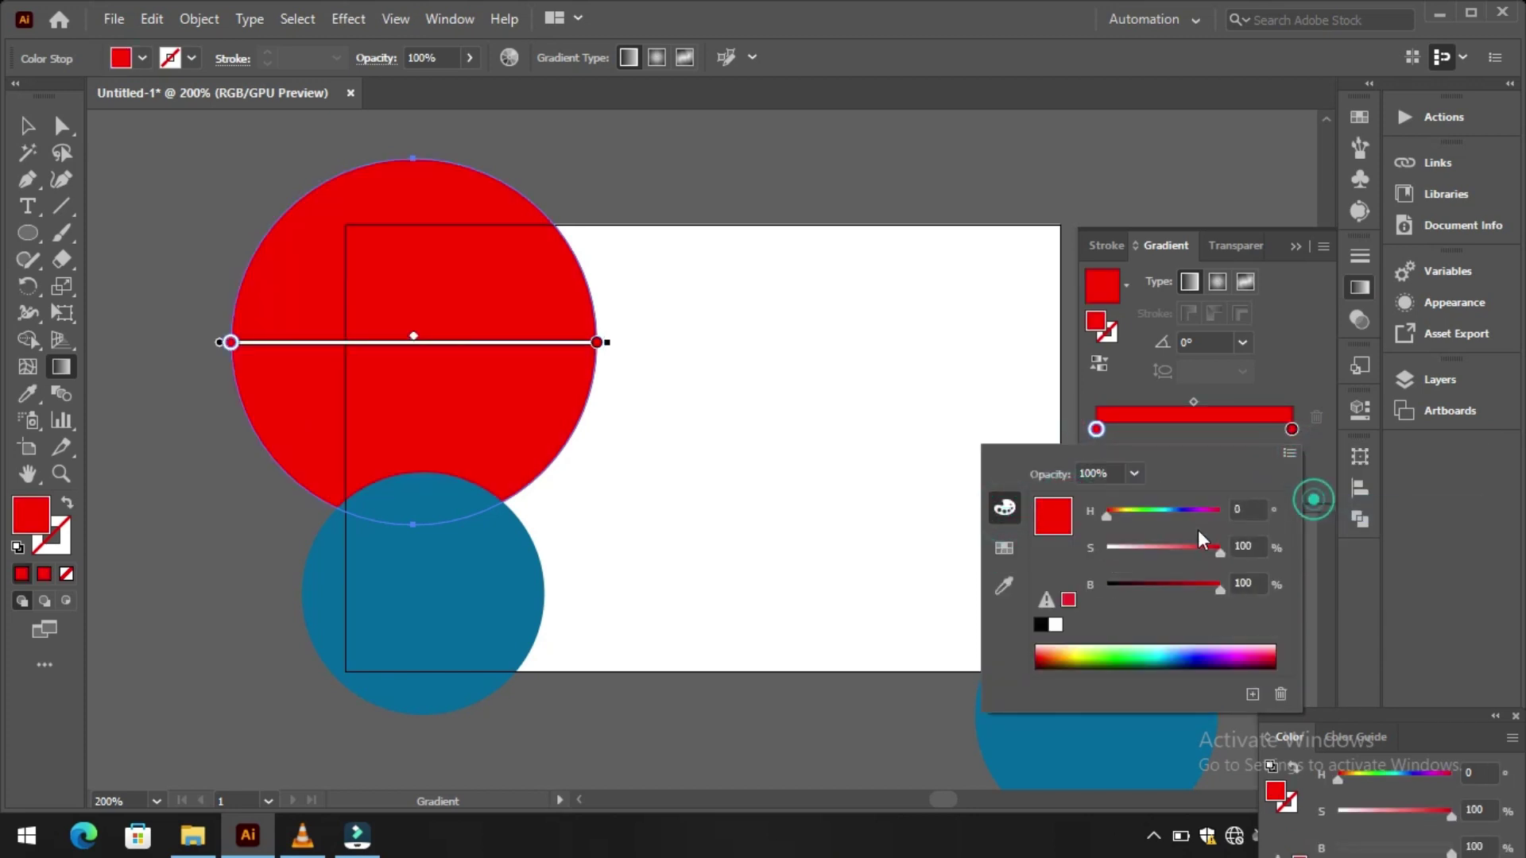
click(1162, 585)
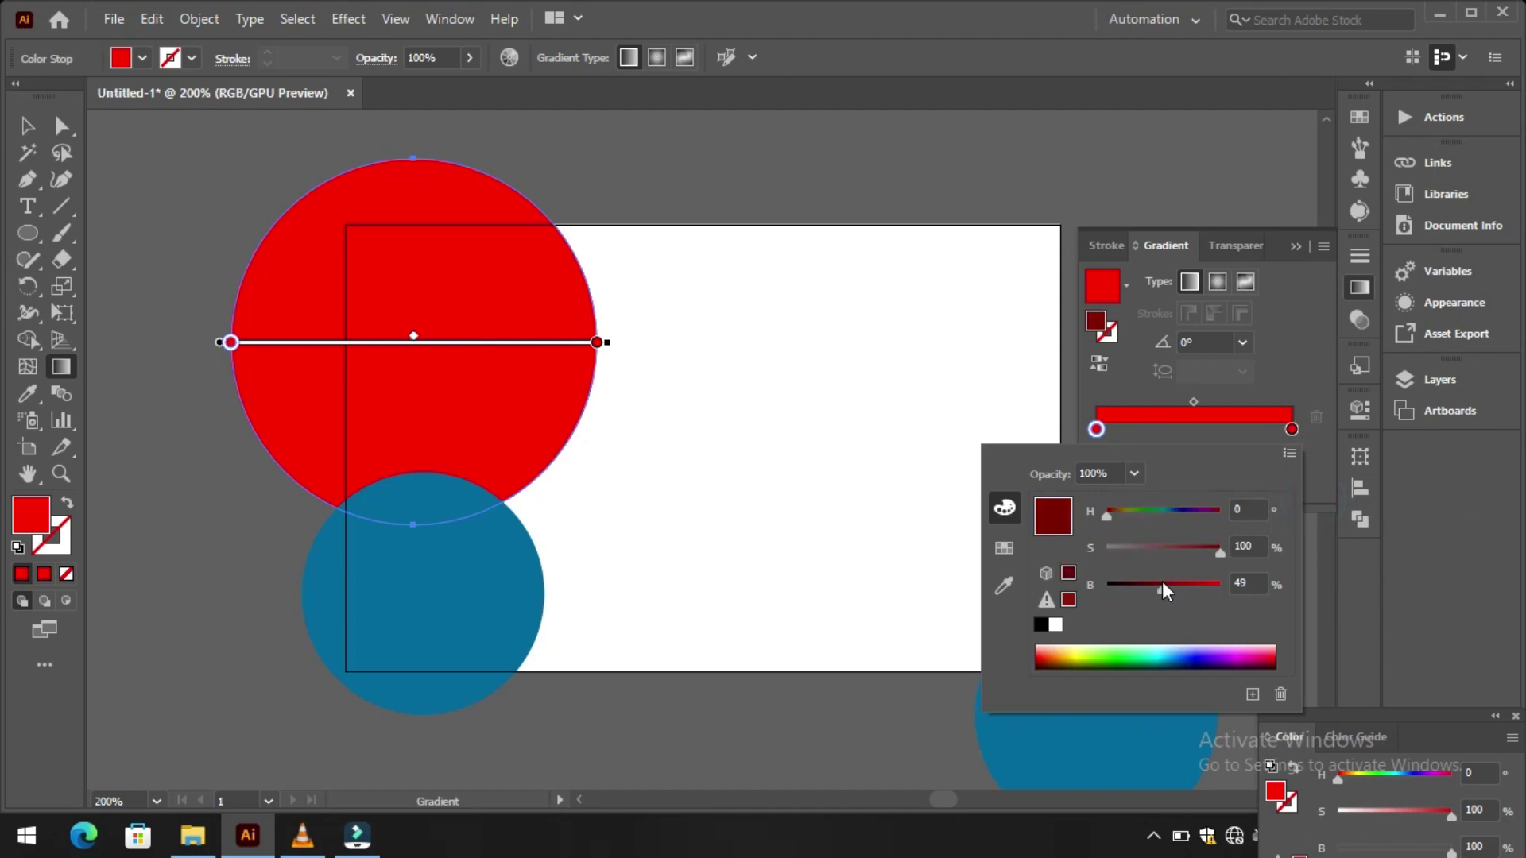
click(28, 131)
click(169, 140)
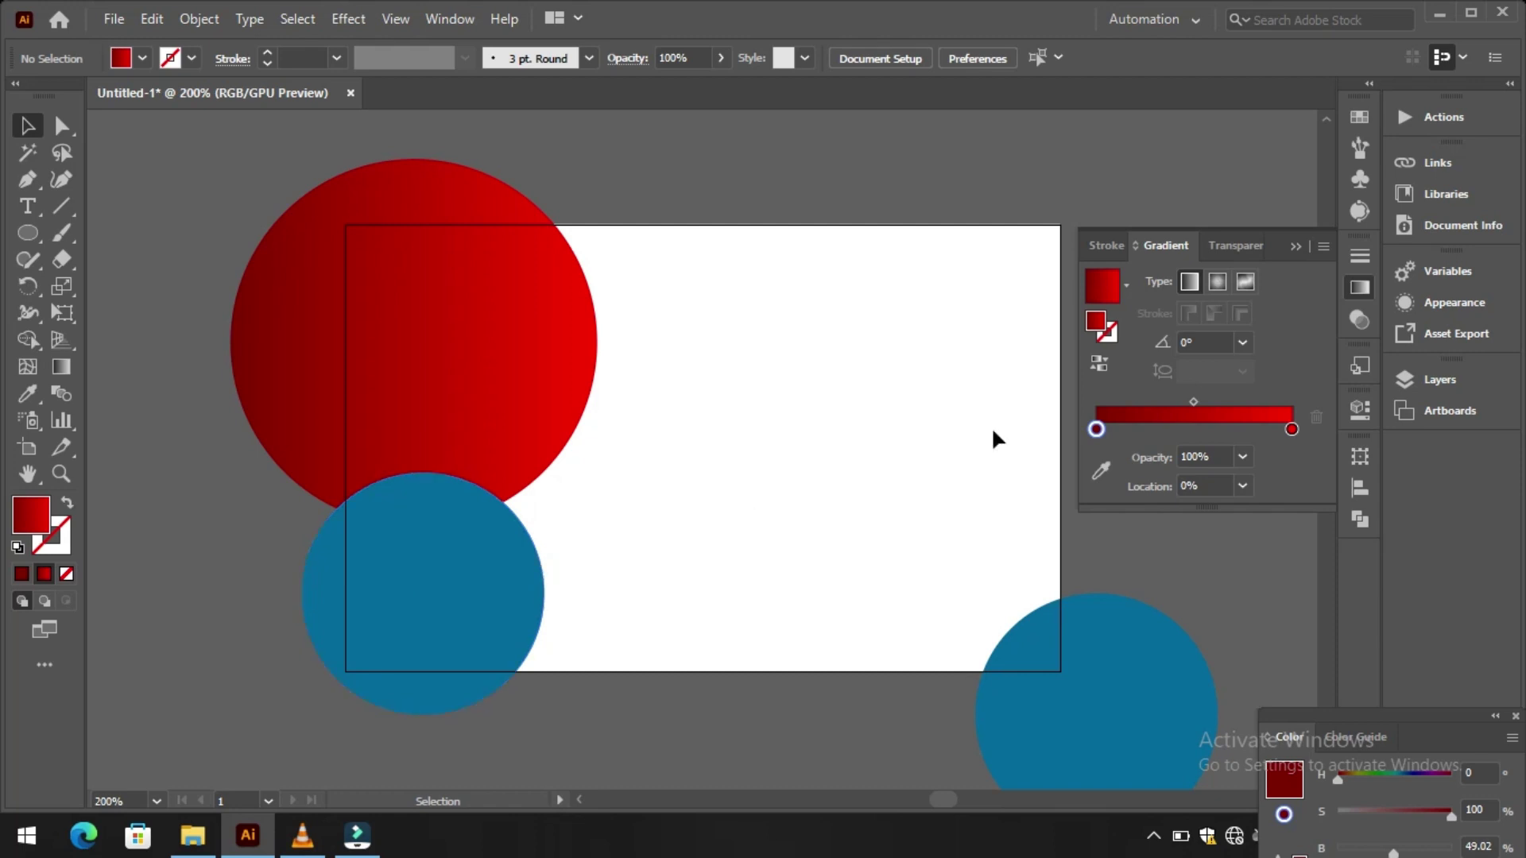
Move the SAG logo onto the card and eyedropper the teal circle's colour onto it
click(1295, 247)
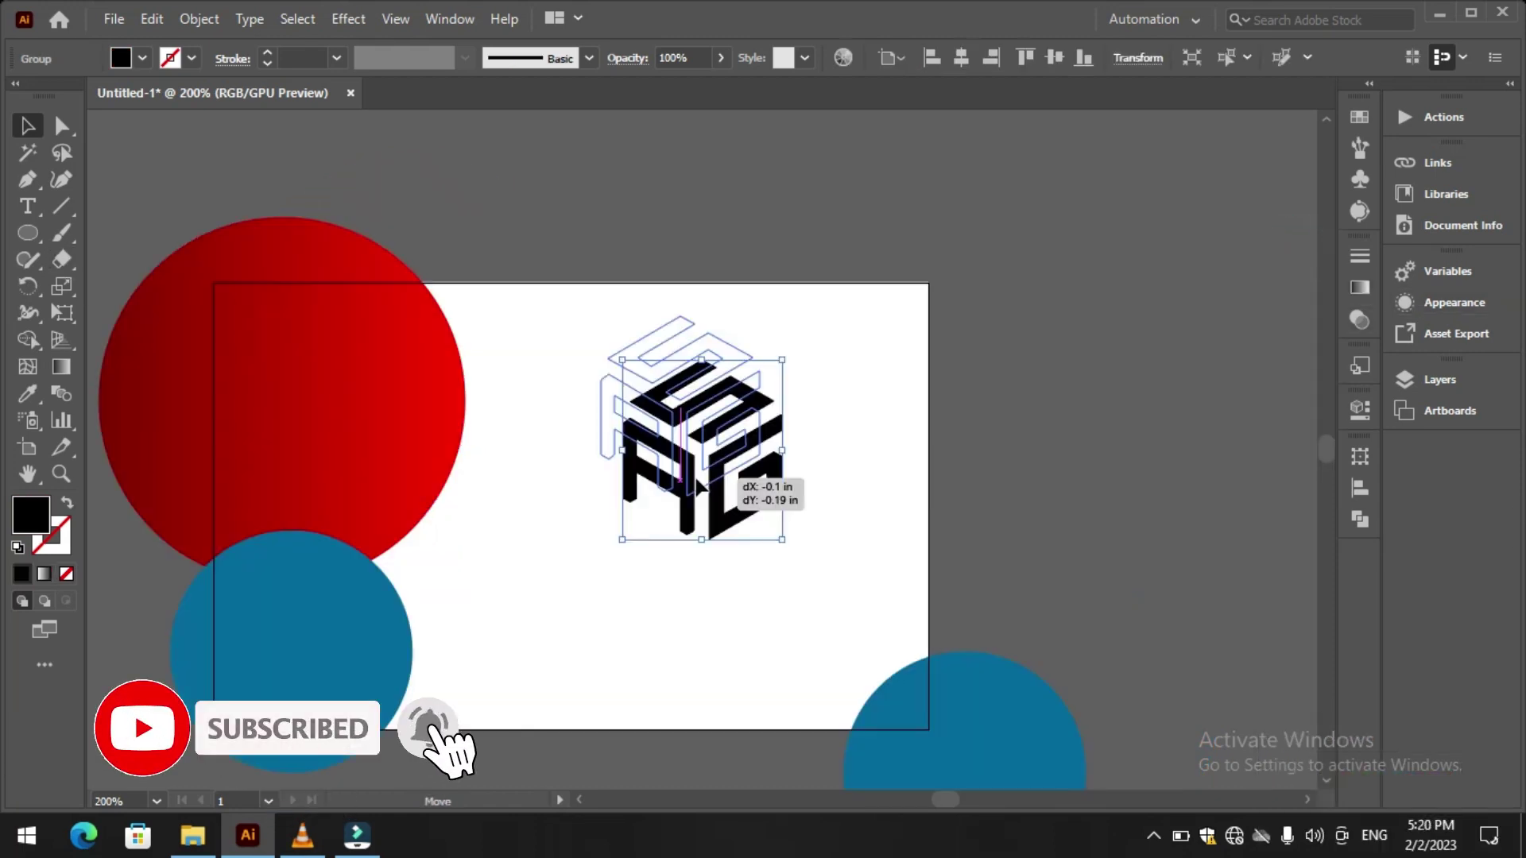
drag(698, 485, 695, 577)
click(692, 569)
click(693, 486)
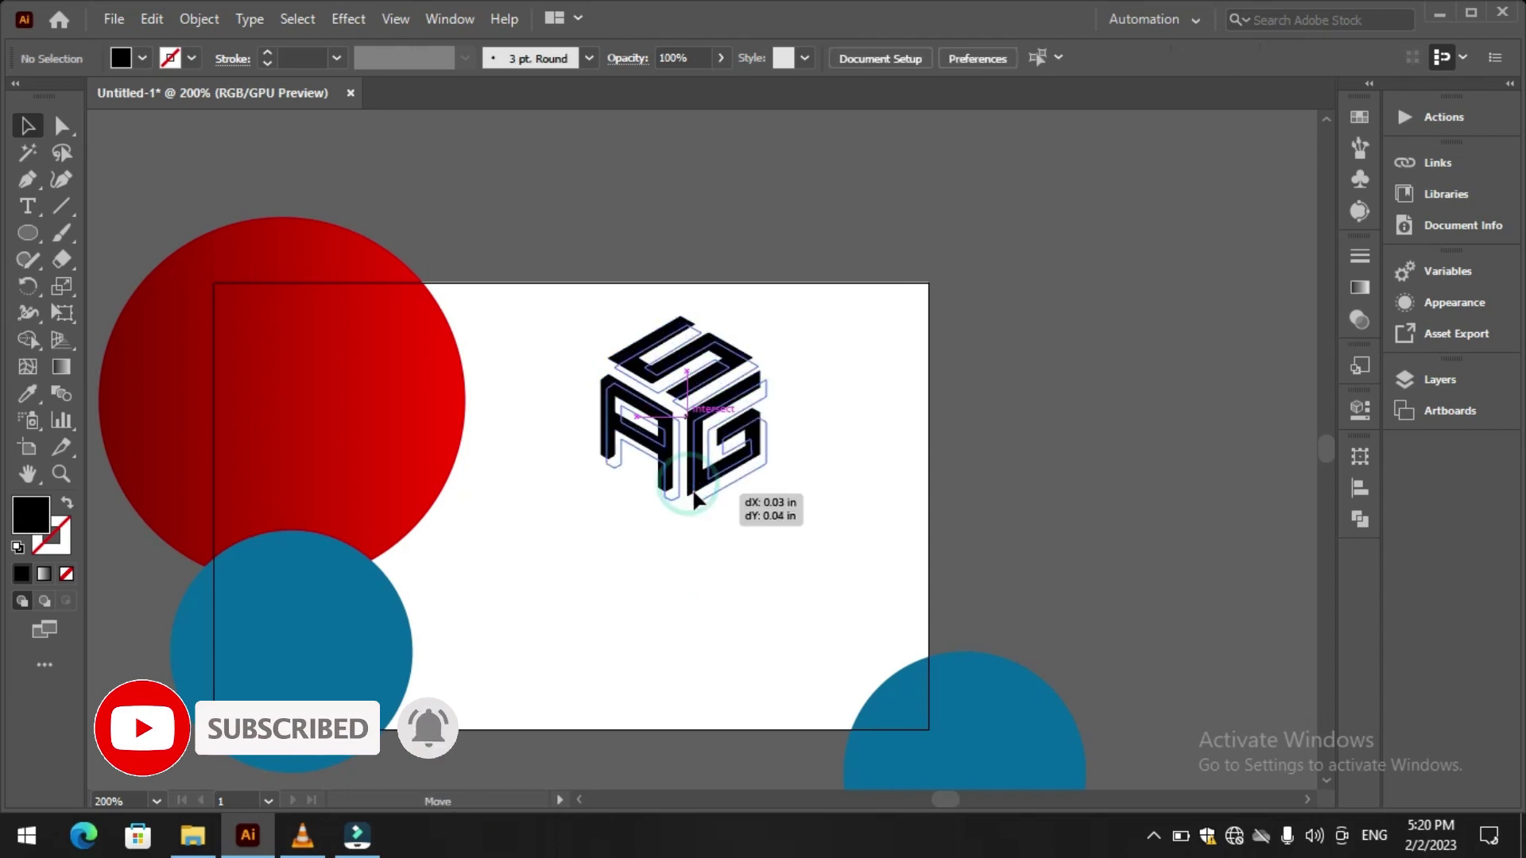
click(54, 364)
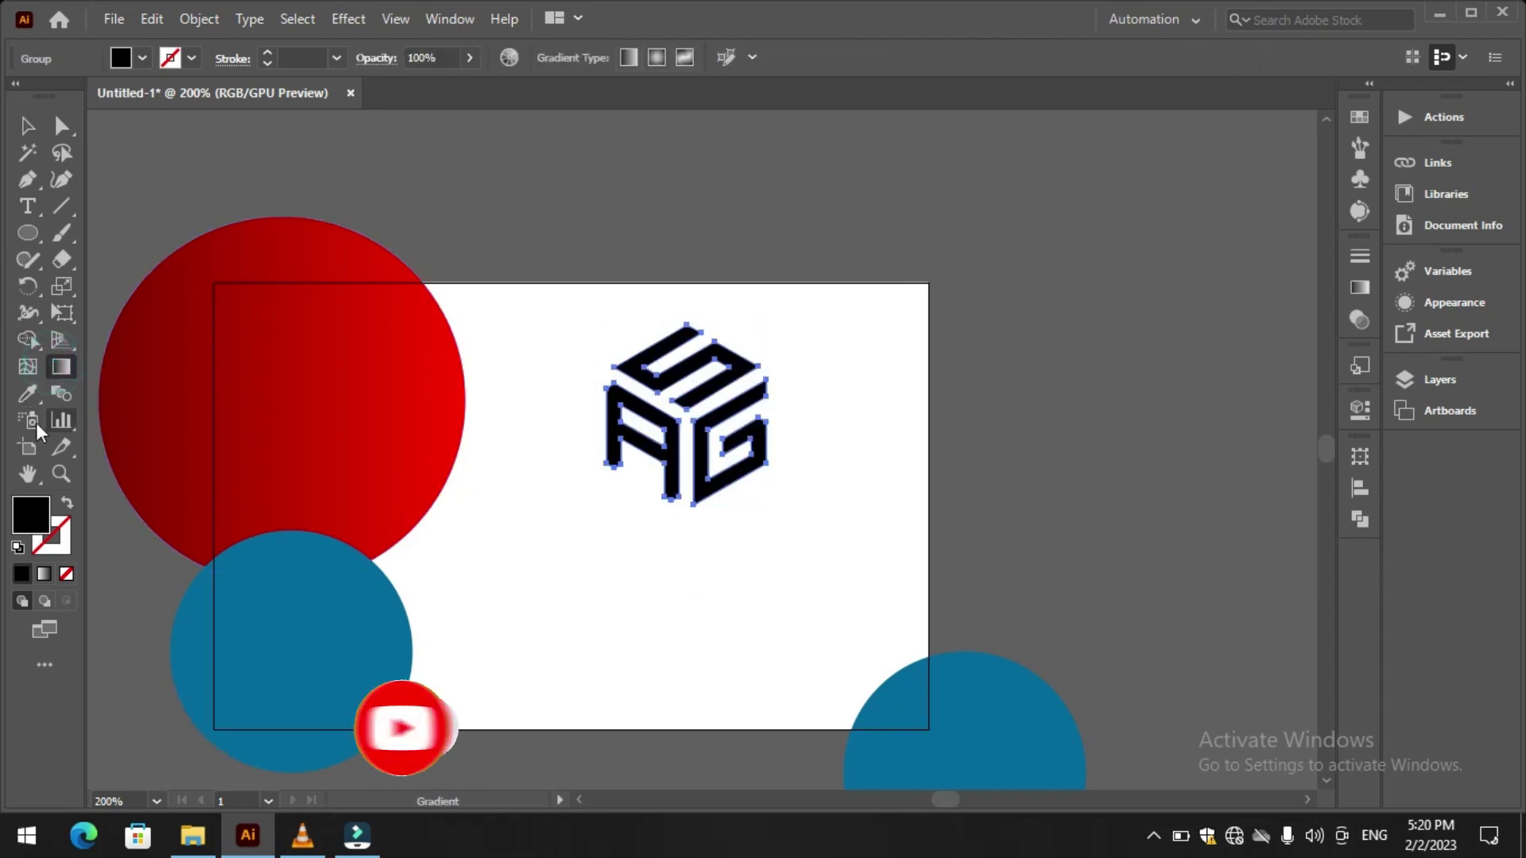
click(22, 392)
click(267, 604)
Nudge the logo slightly up and to the right
click(28, 124)
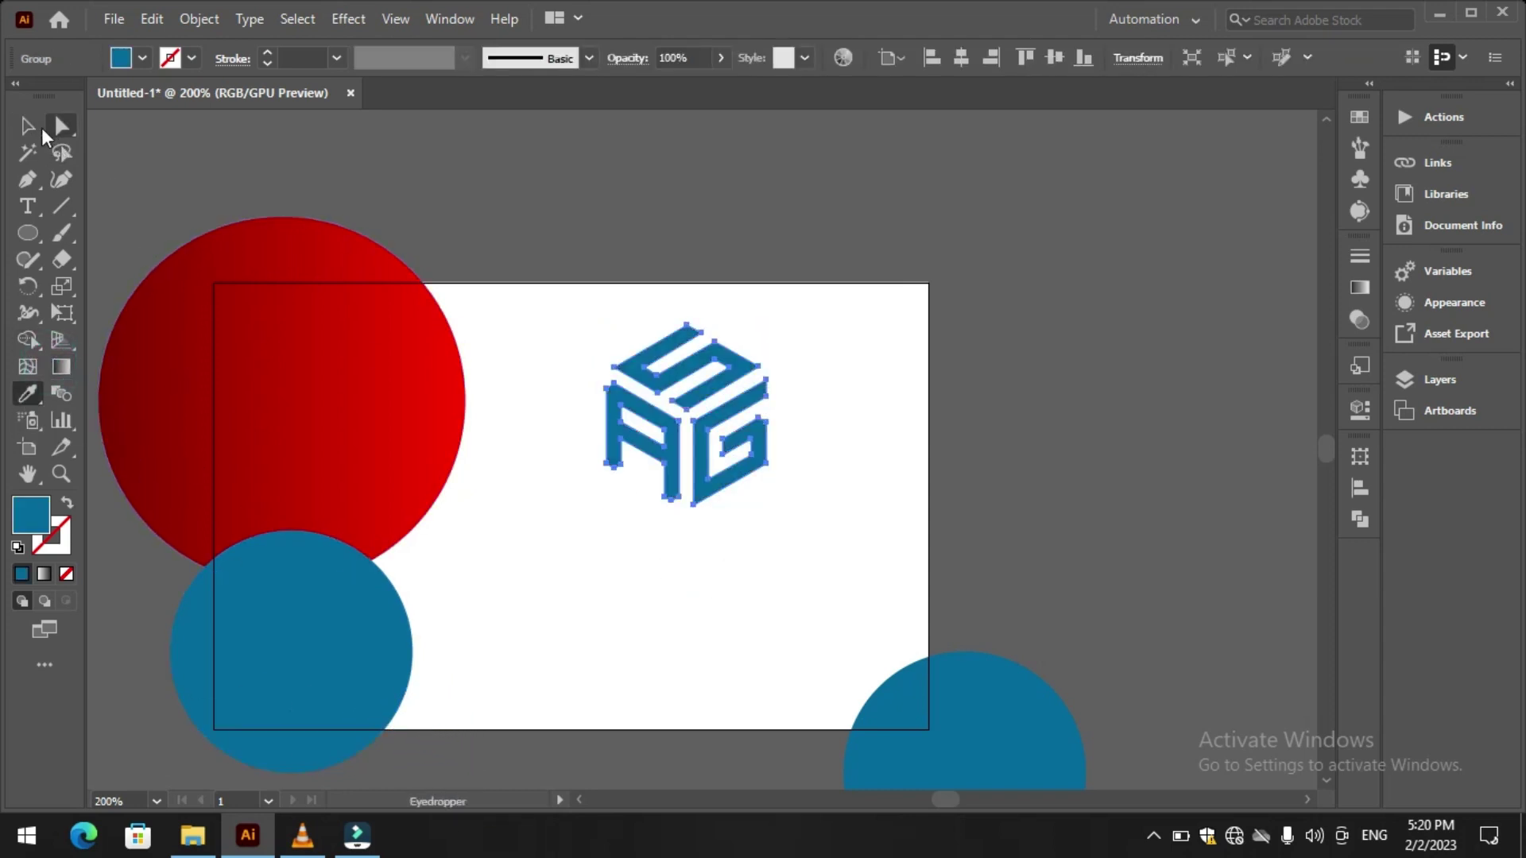
click(407, 151)
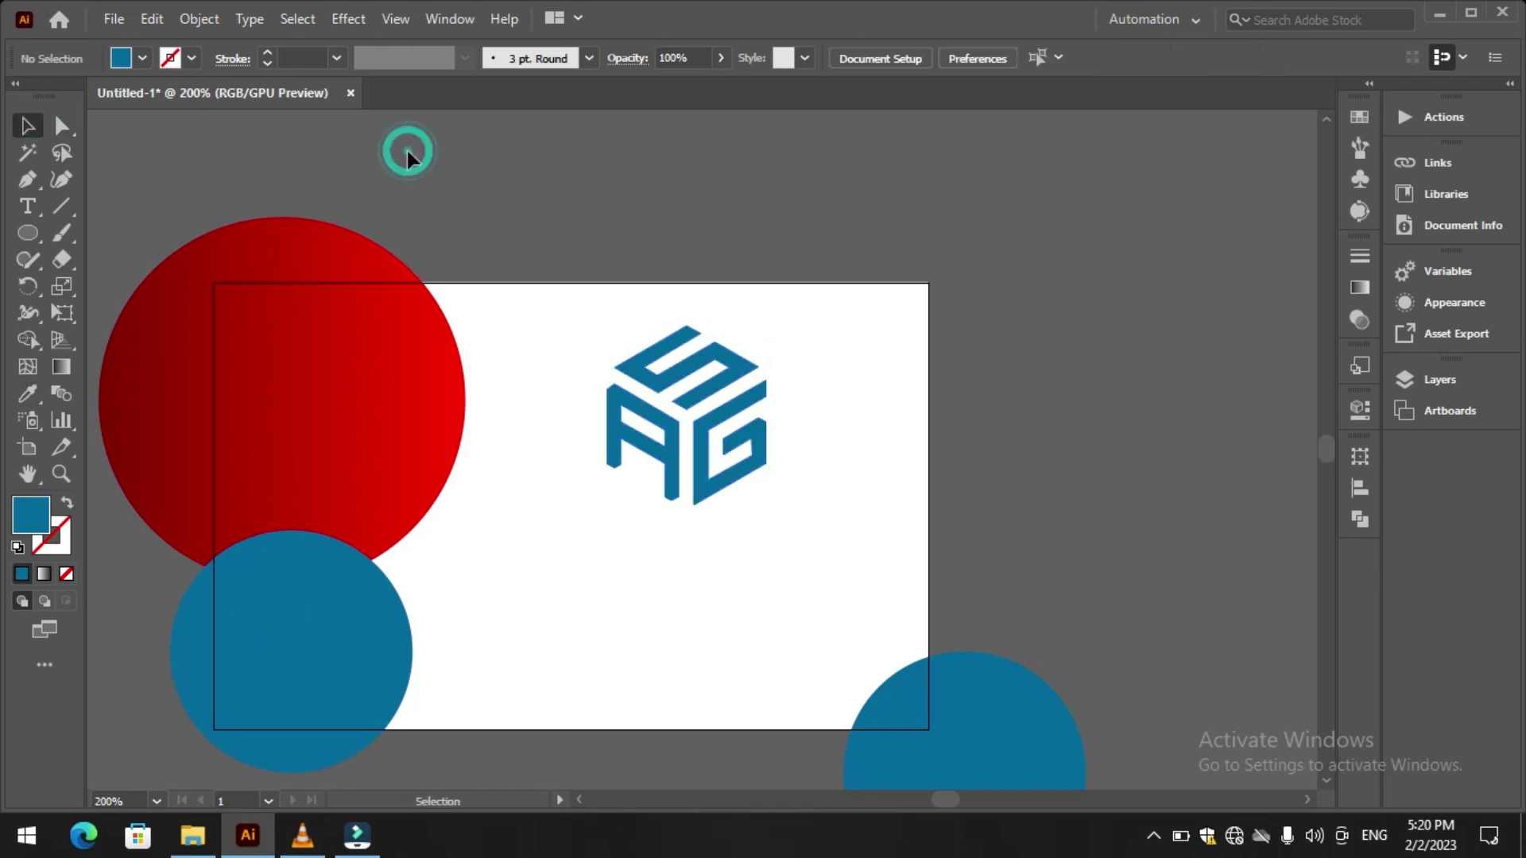
click(681, 402)
drag(755, 469, 761, 463)
click(794, 480)
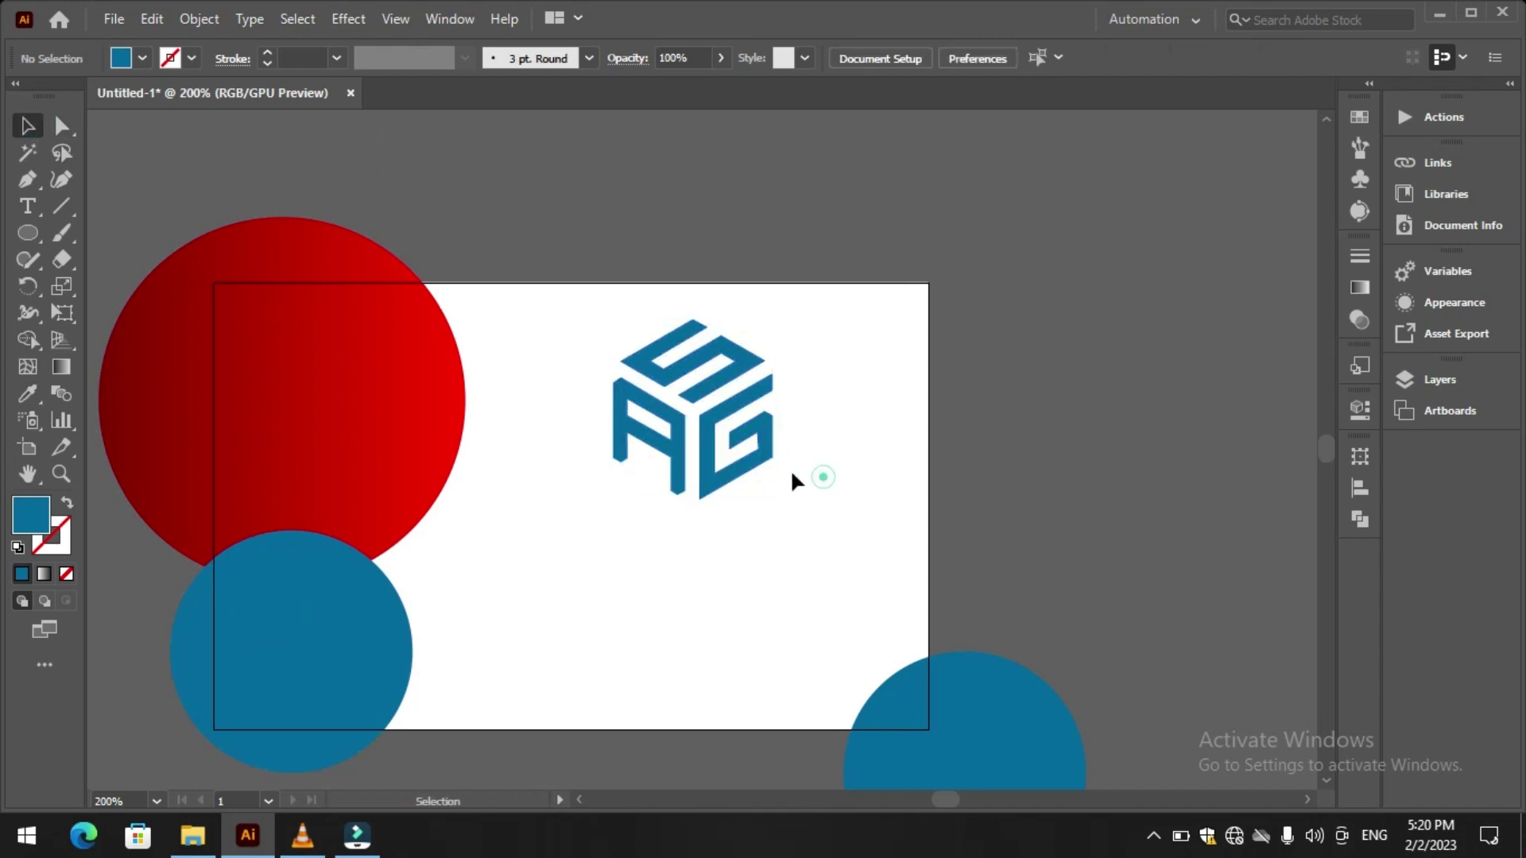
Type the company name 'Ah' below the logo in Bahnschrift
key(t)
click(524, 618)
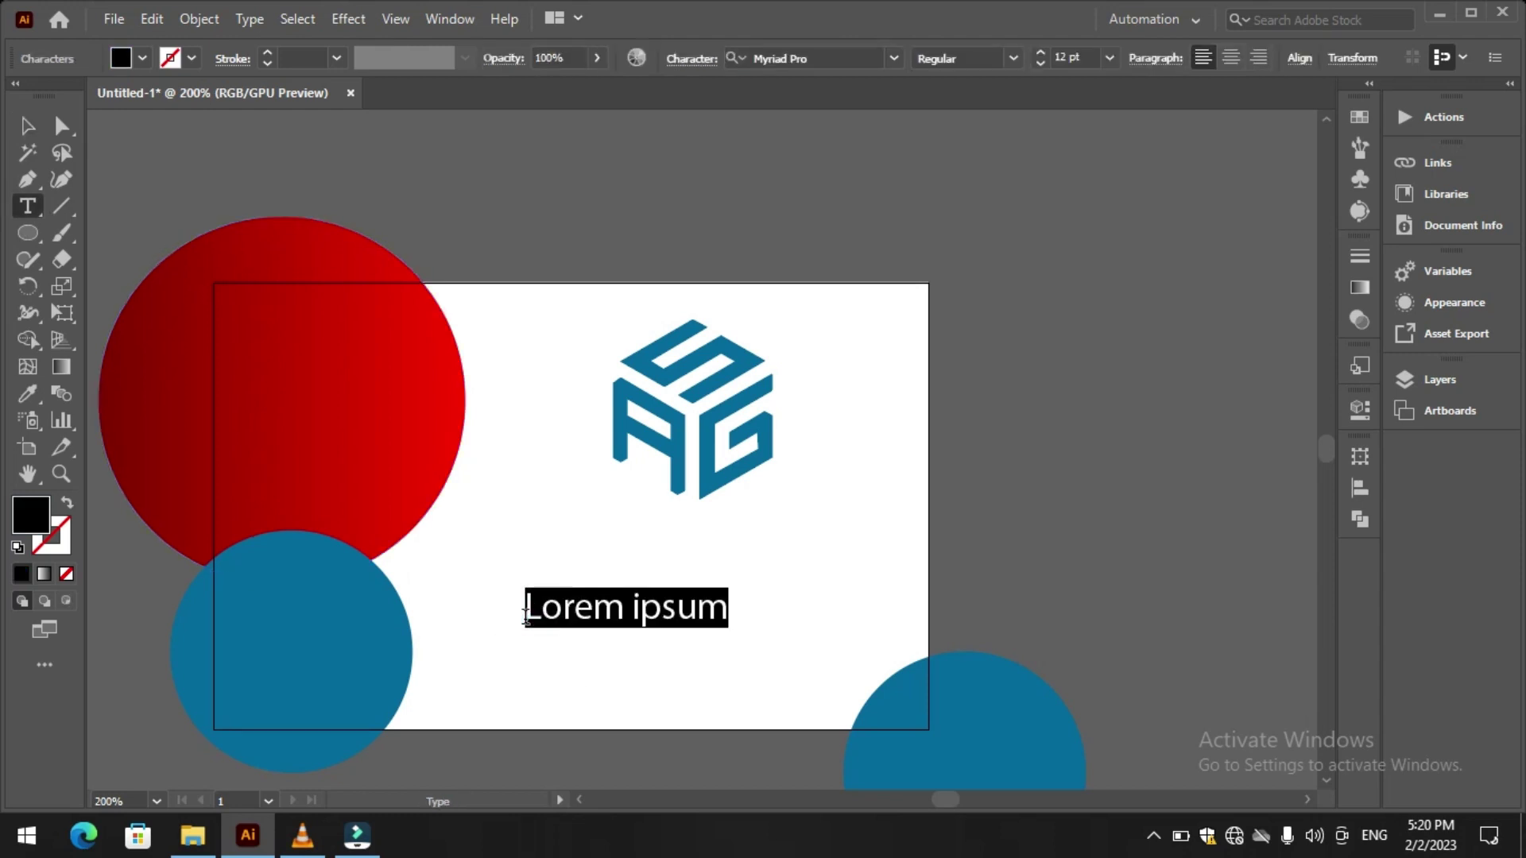
text(Ahmed Graphic Services)
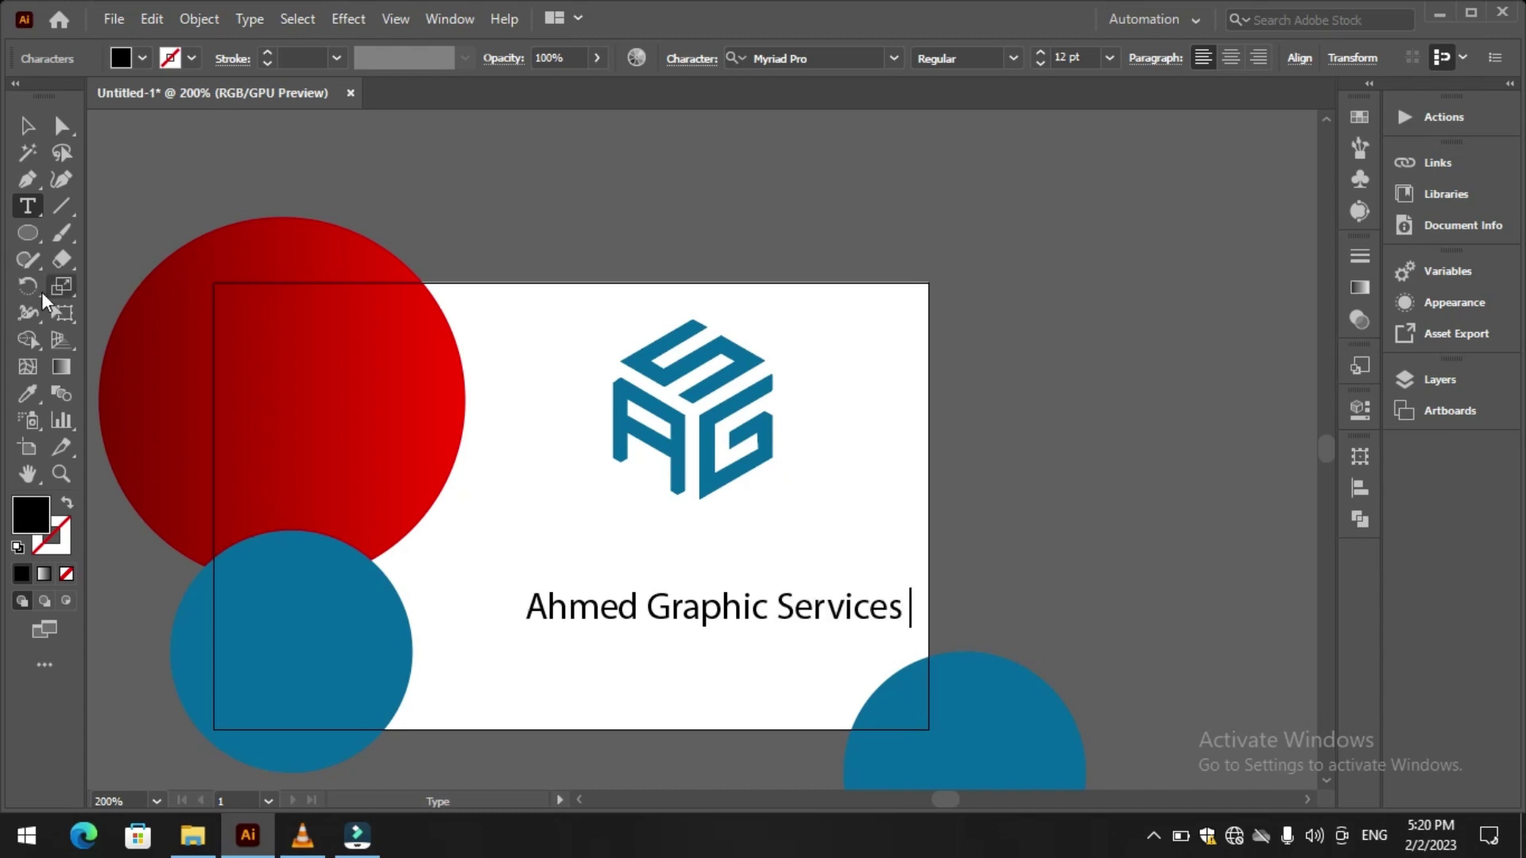
click(27, 126)
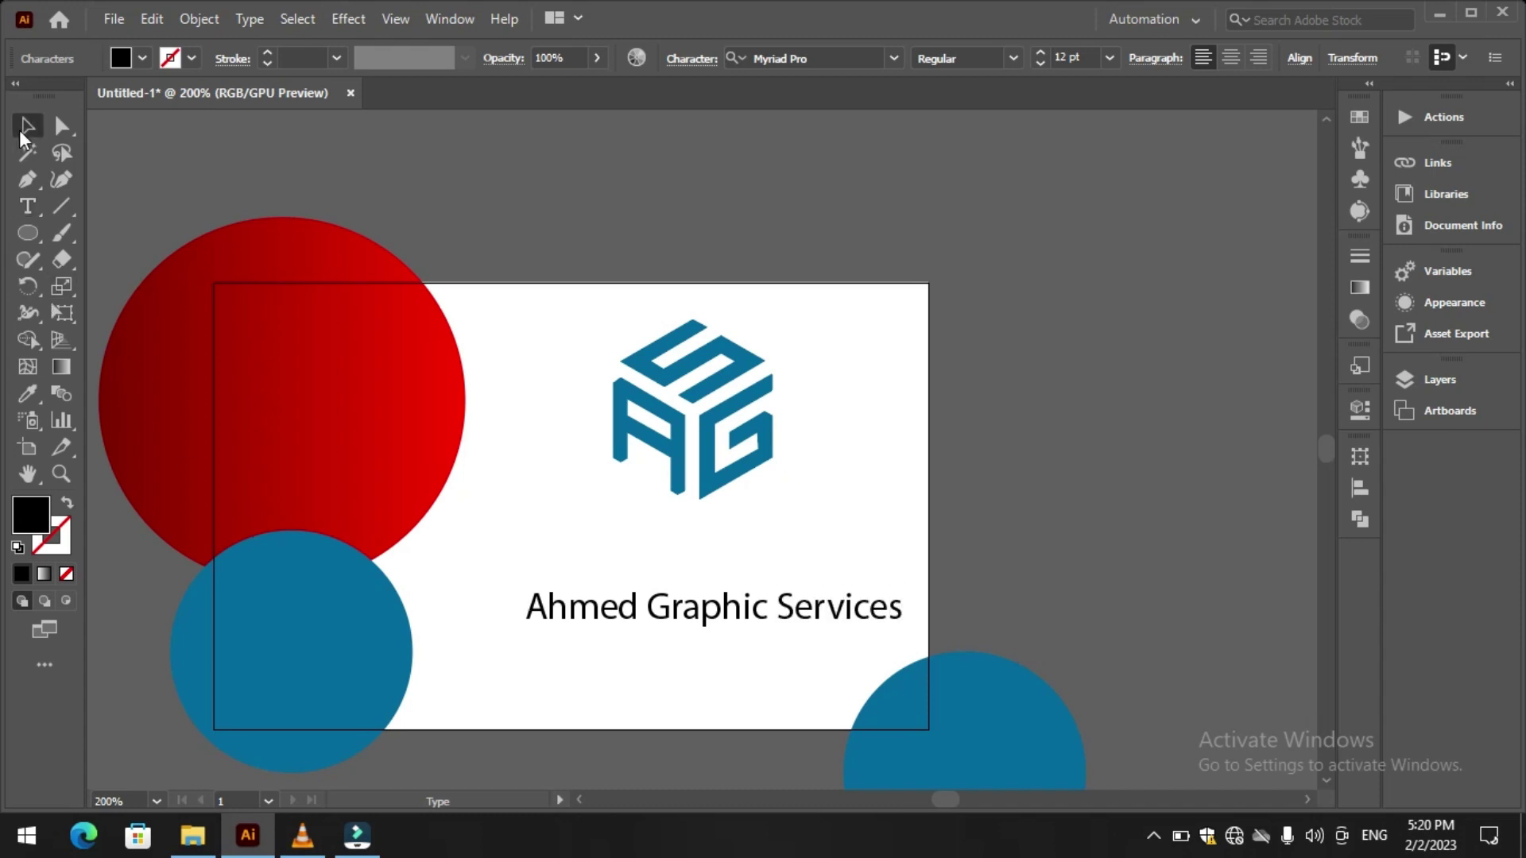
click(884, 59)
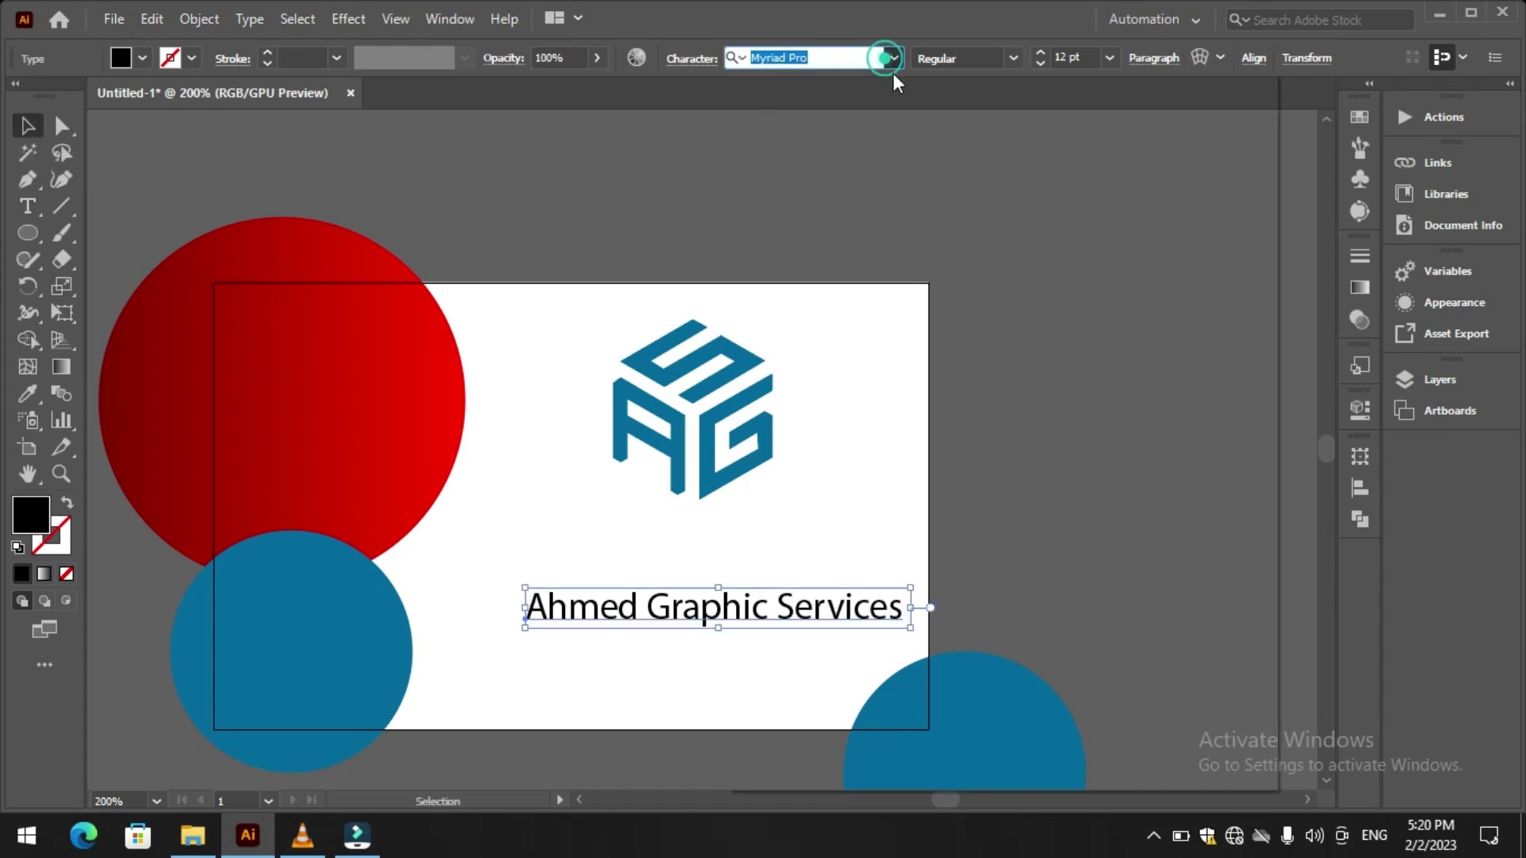
click(961, 206)
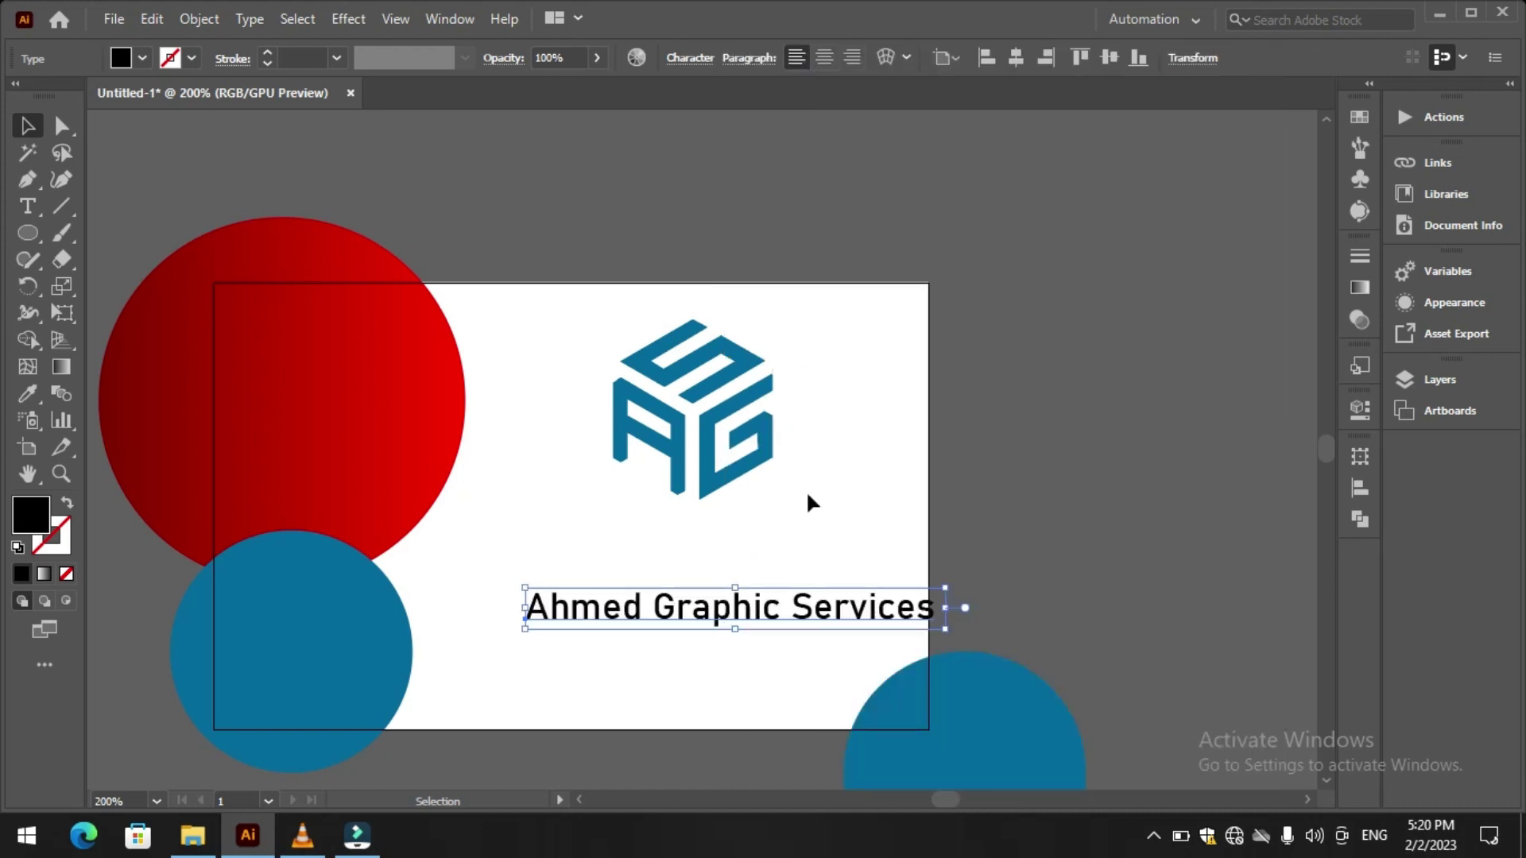
Move the company name up under the logo and scale it slightly smaller
drag(734, 619, 713, 544)
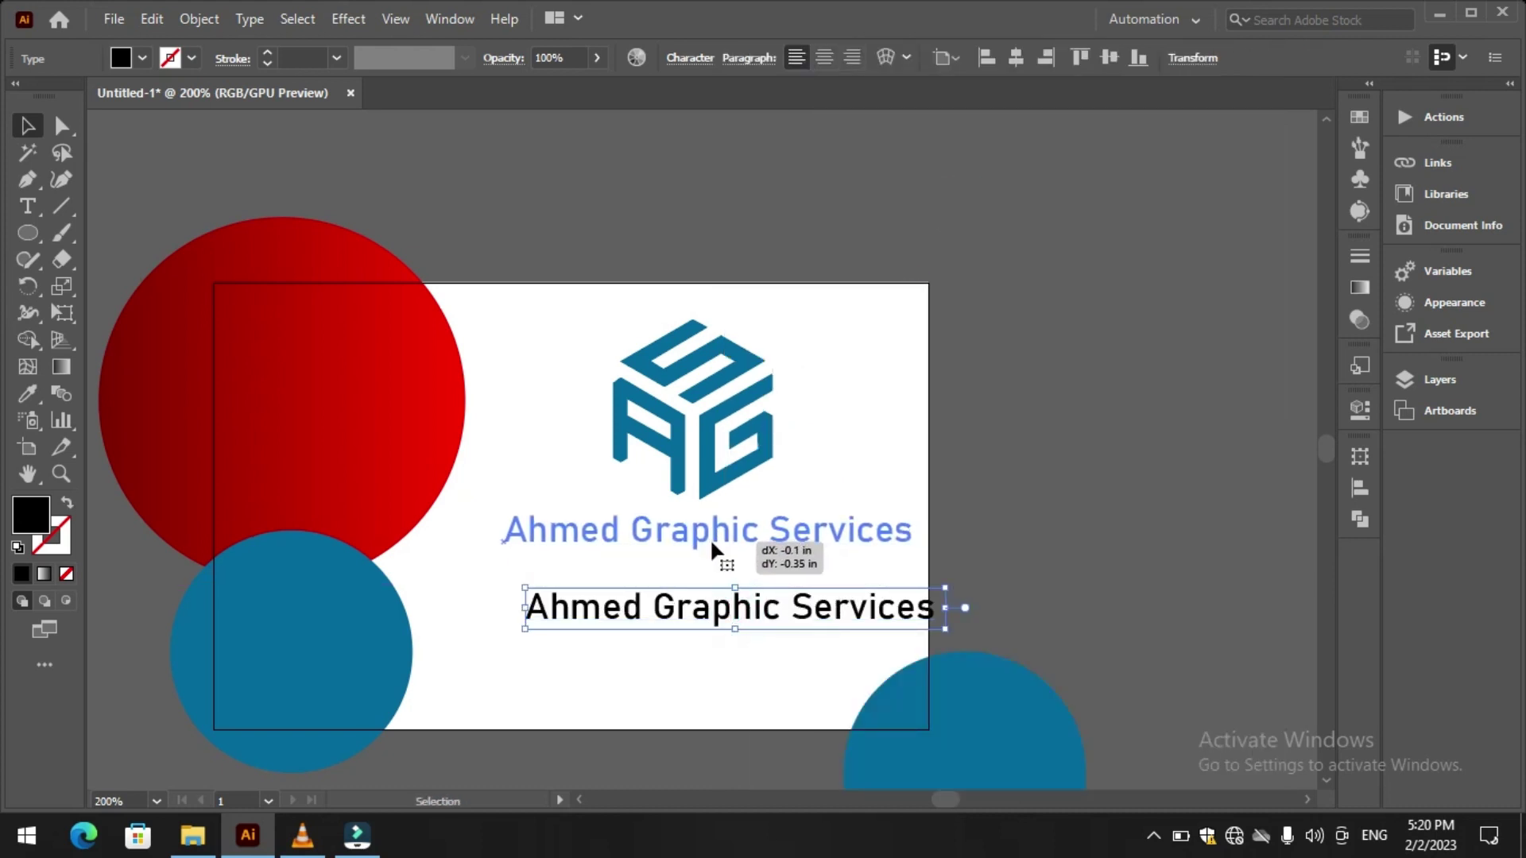
click(646, 188)
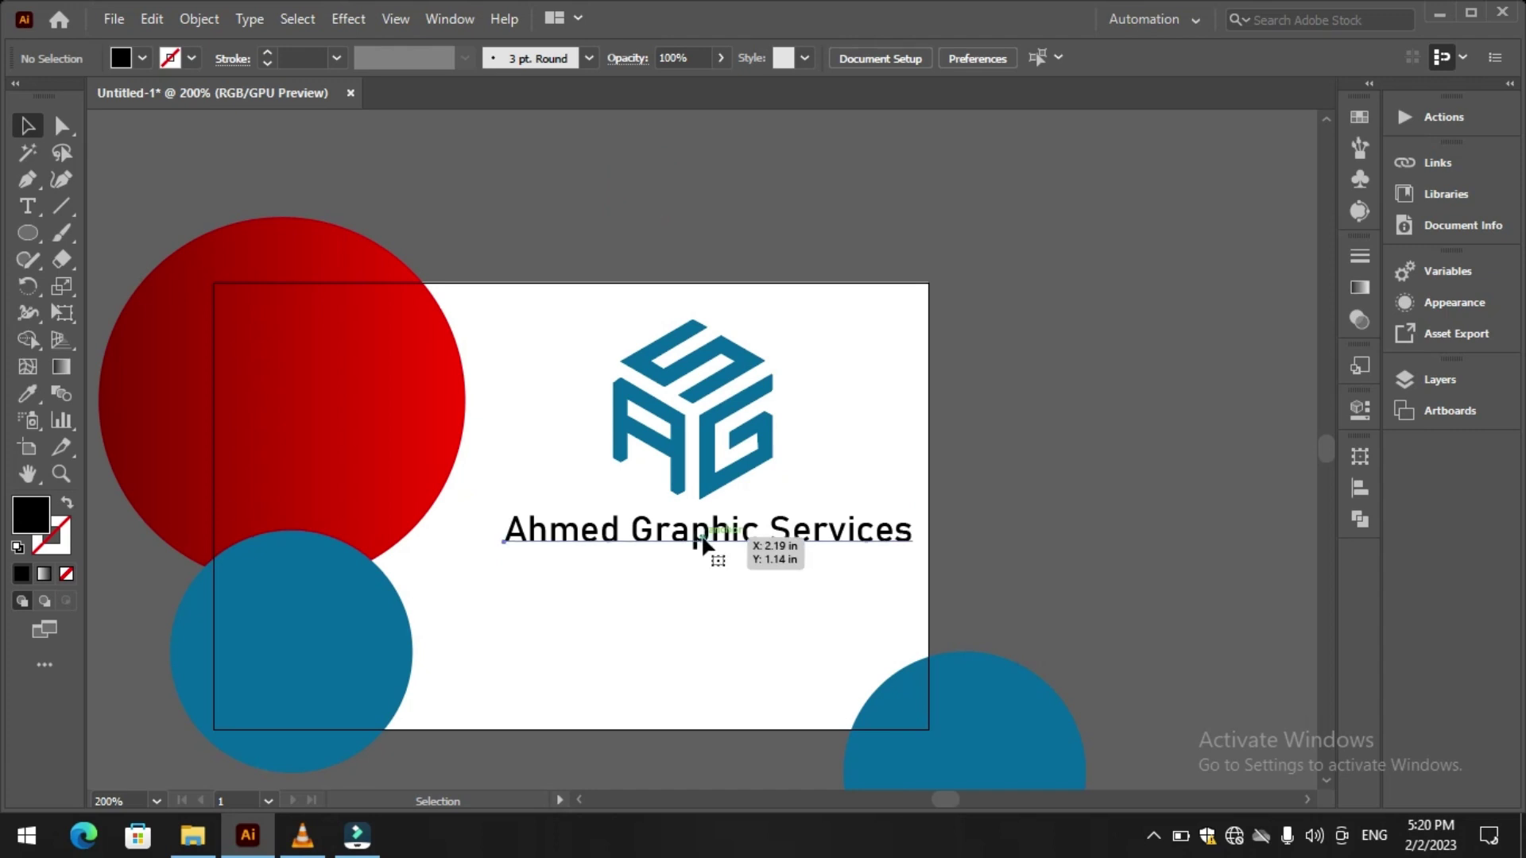
click(703, 537)
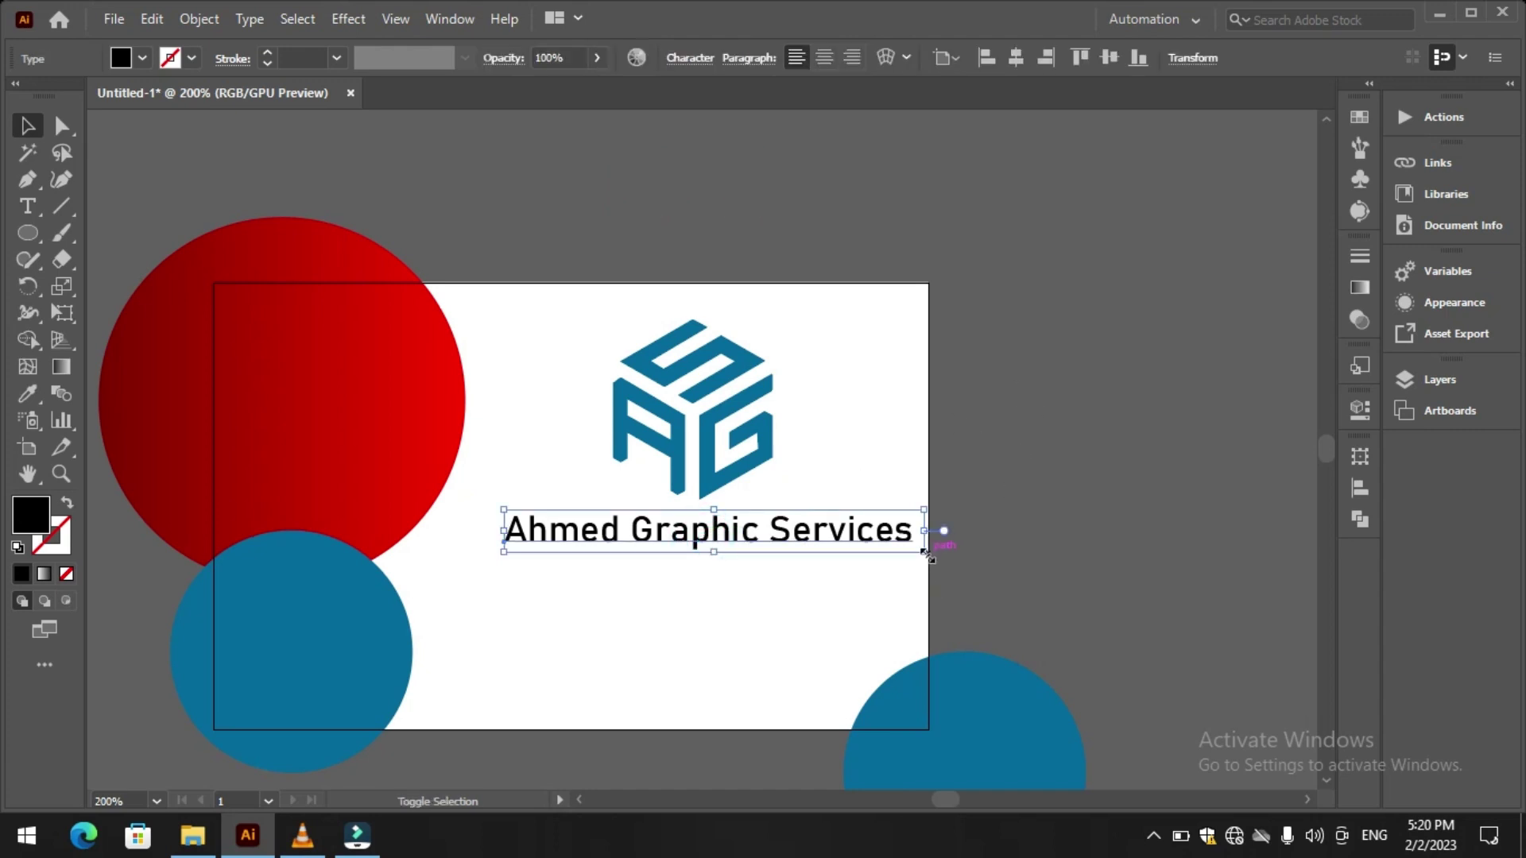
drag(928, 556, 906, 546)
key(ctrl+plus)
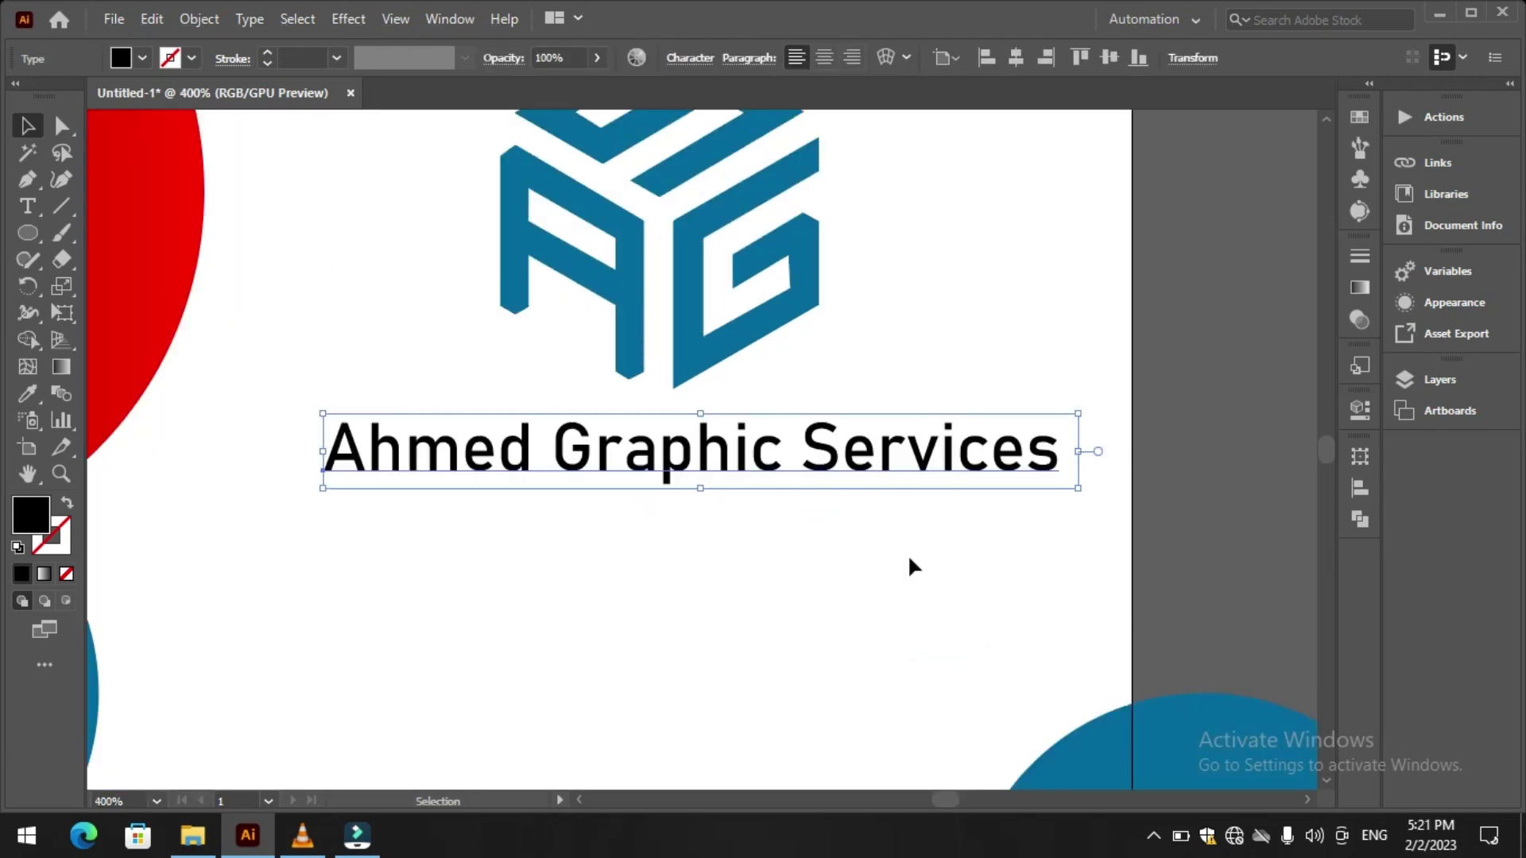
key(ctrl+0)
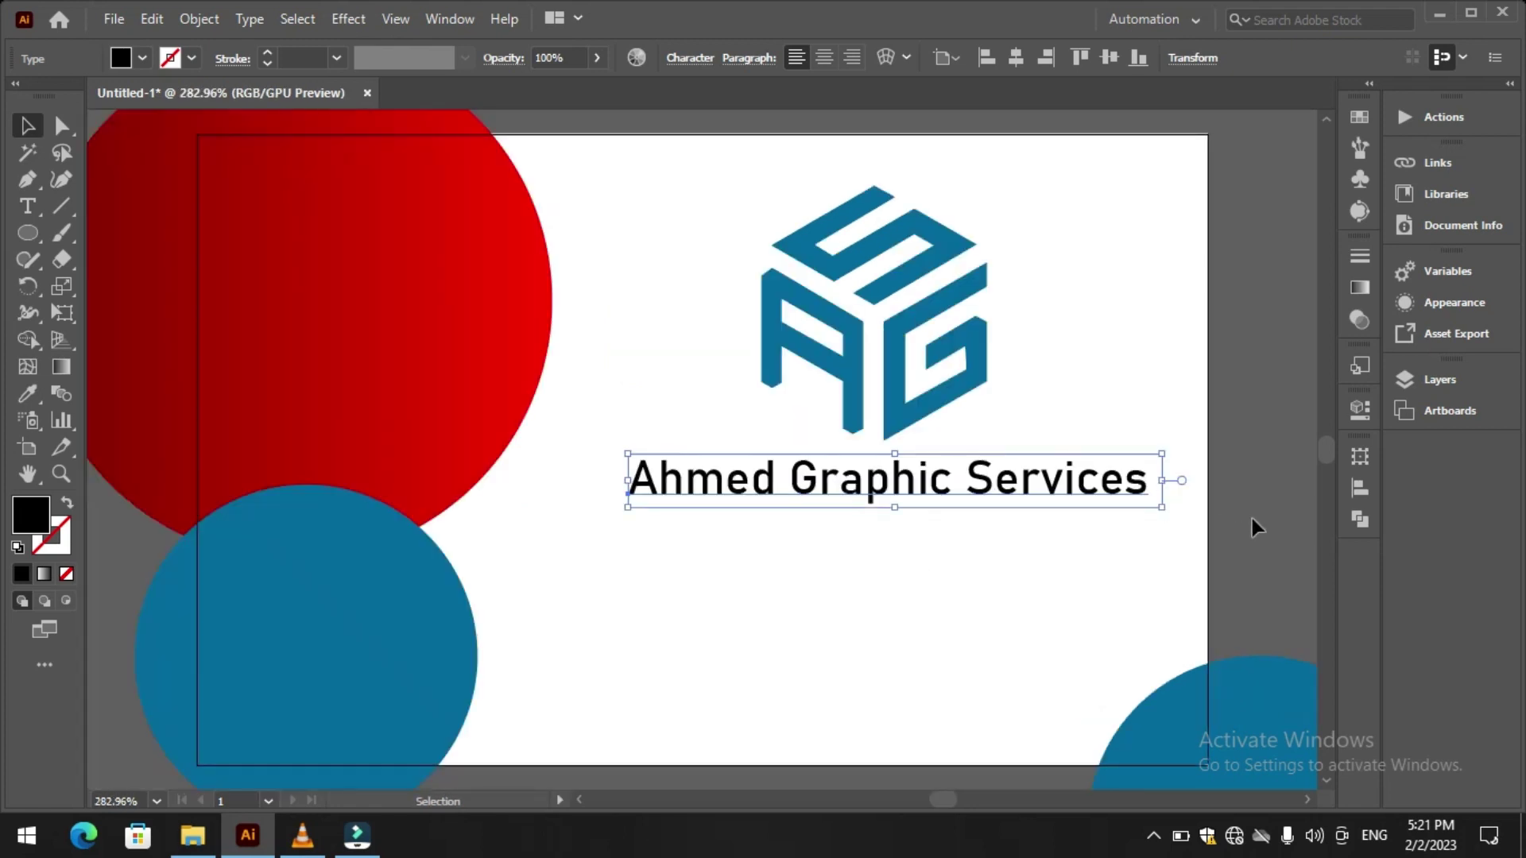
click(1252, 528)
key(ctrl+minus)
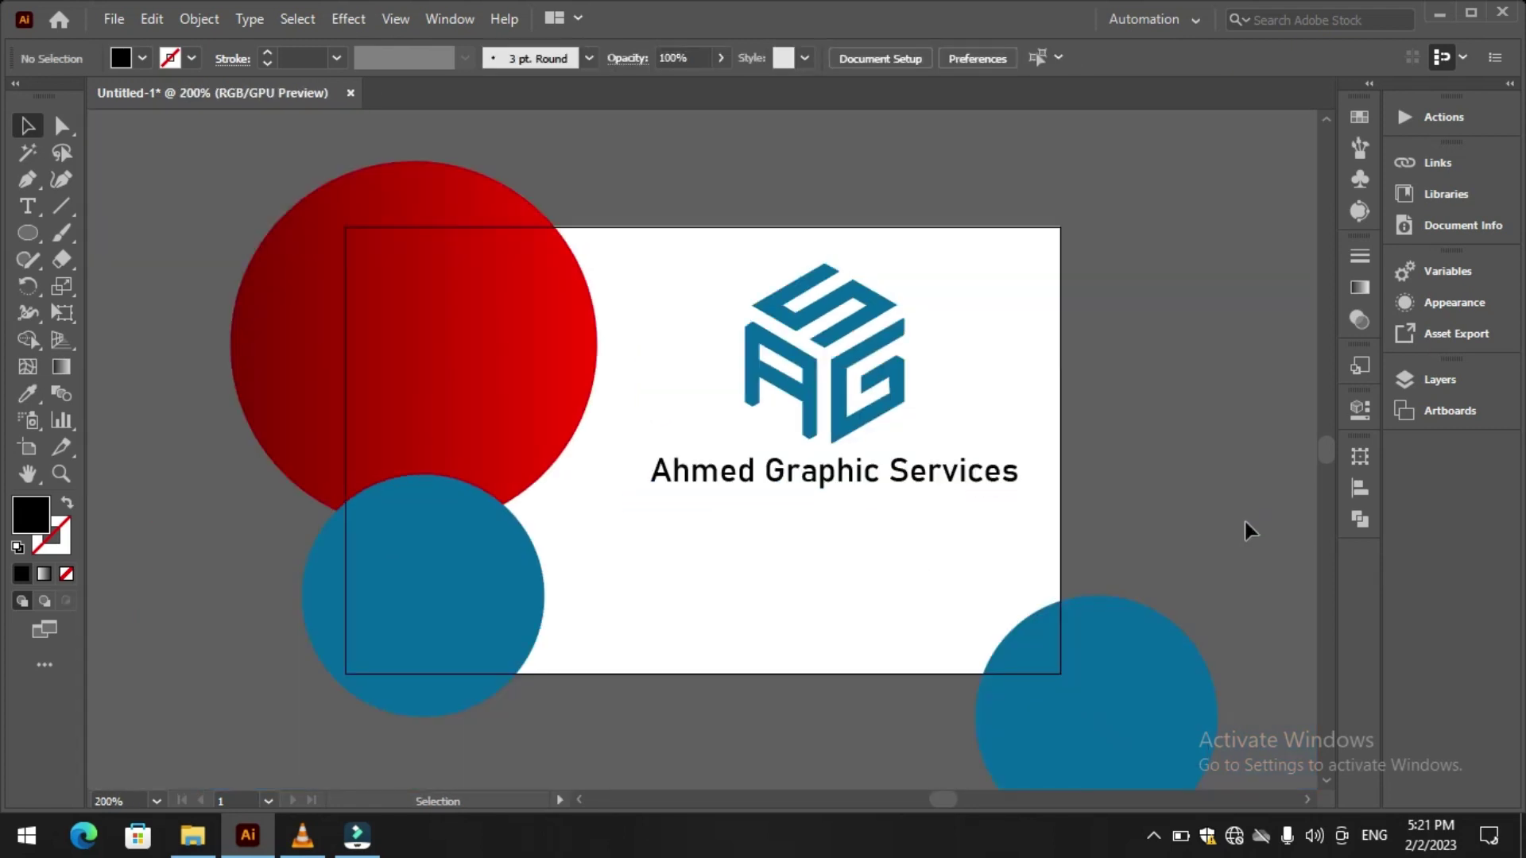
Move the logo and name together lower and to the left
click(985, 475)
shift+click(898, 397)
drag(897, 395, 872, 460)
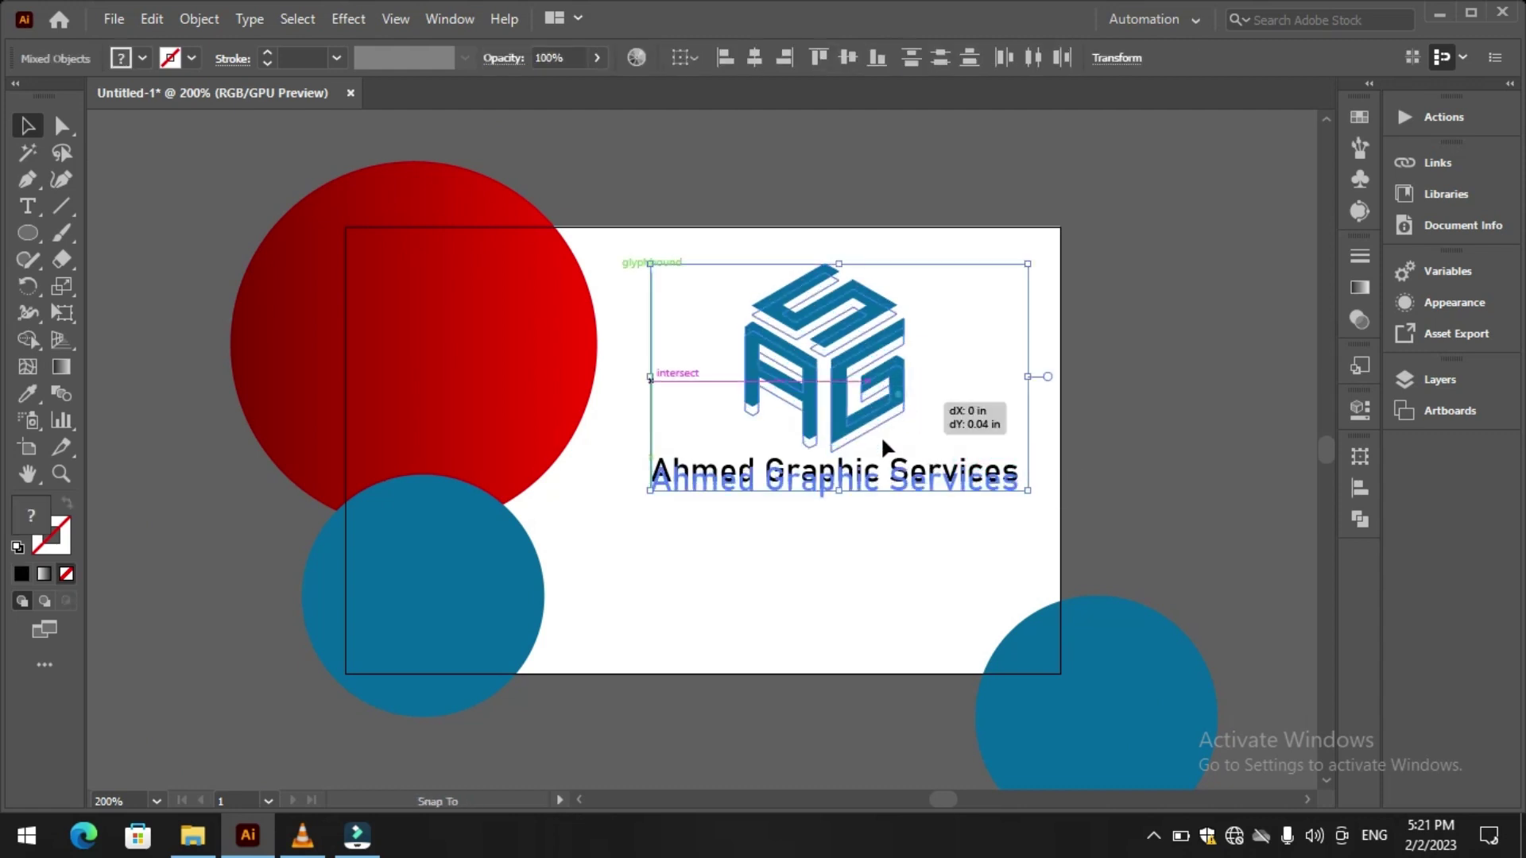
click(1142, 469)
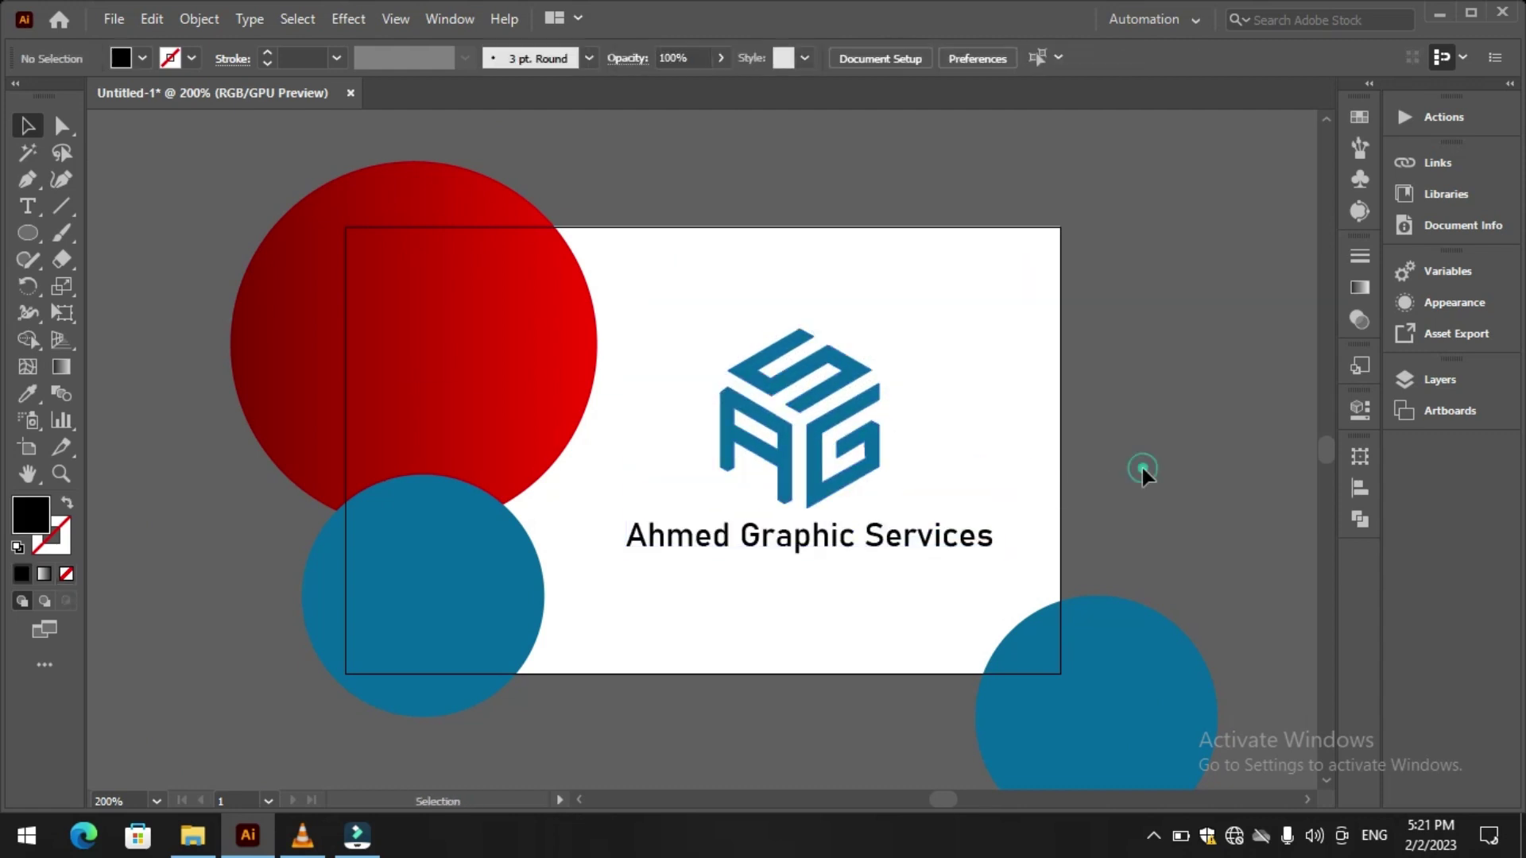
key(ctrl+minus)
key(ctrl+minus)
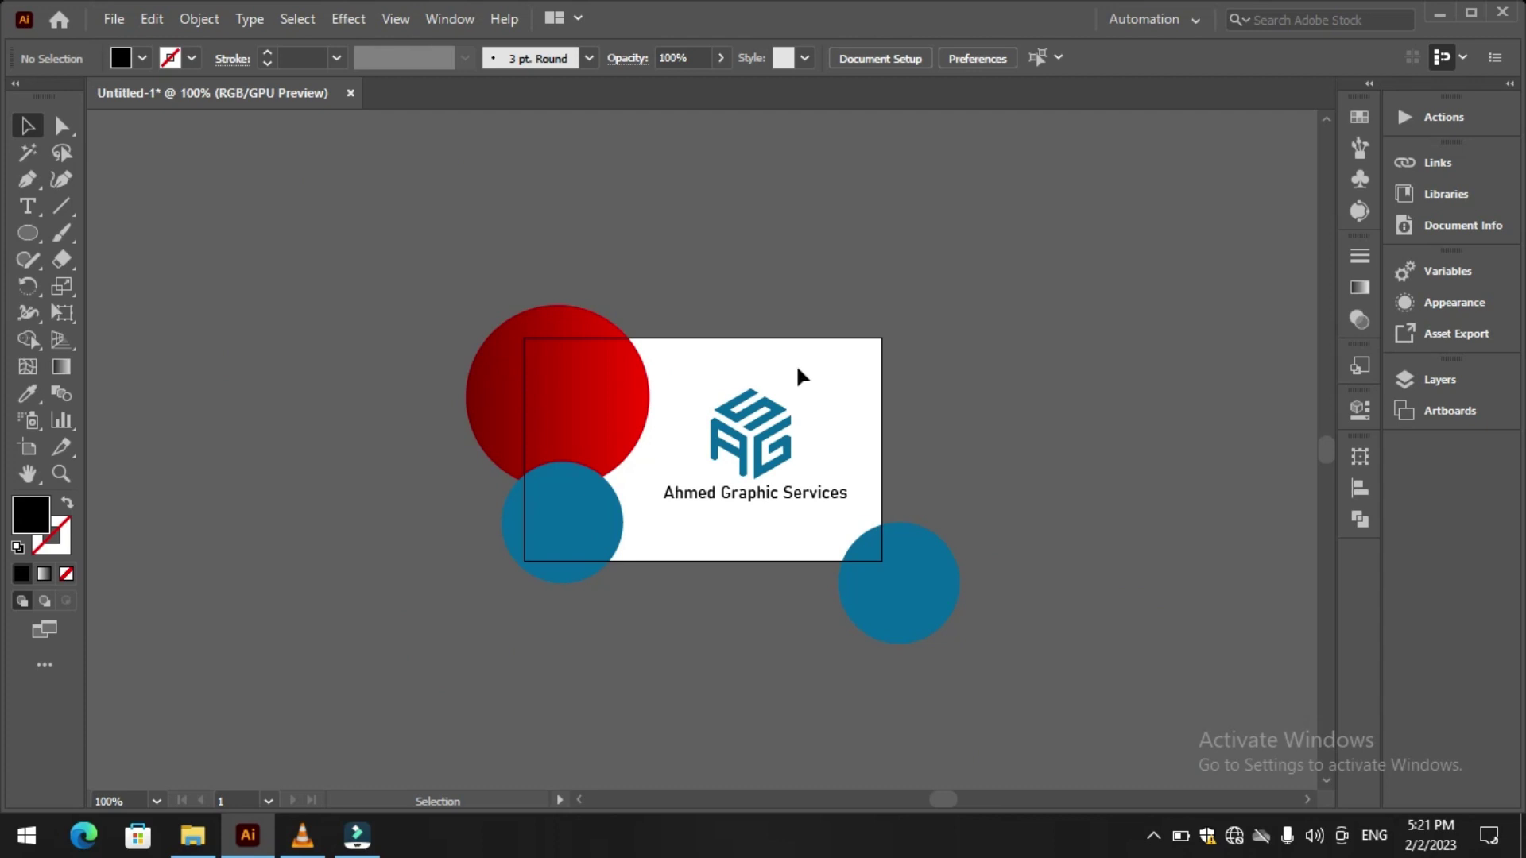
Unlock the background rectangle, select everything and clip the front design to the card
right_click(798, 369)
mouse_move(894, 383)
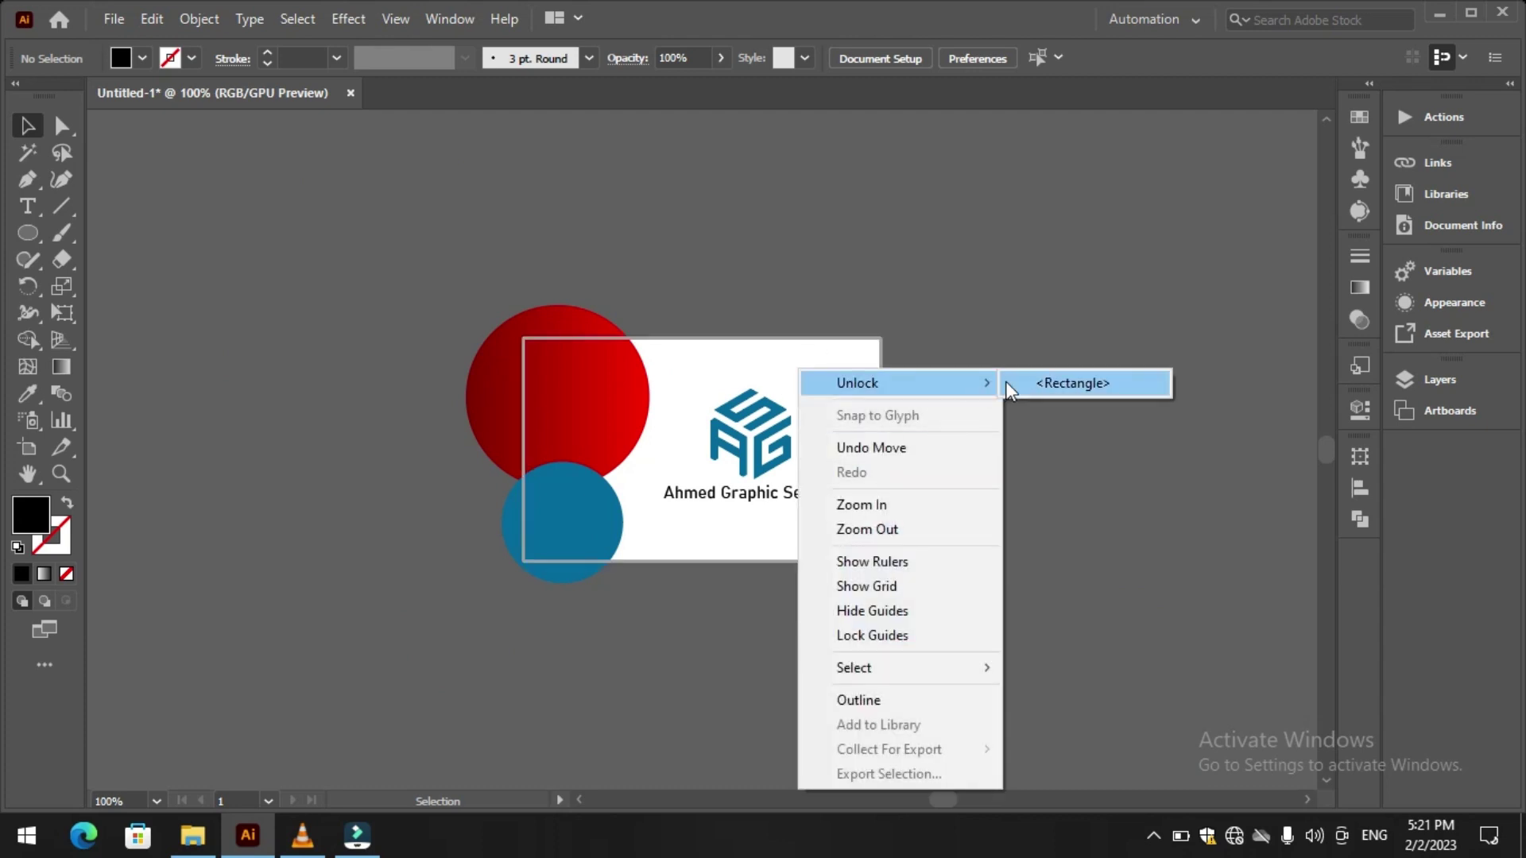
click(1025, 383)
key(ctrl+a)
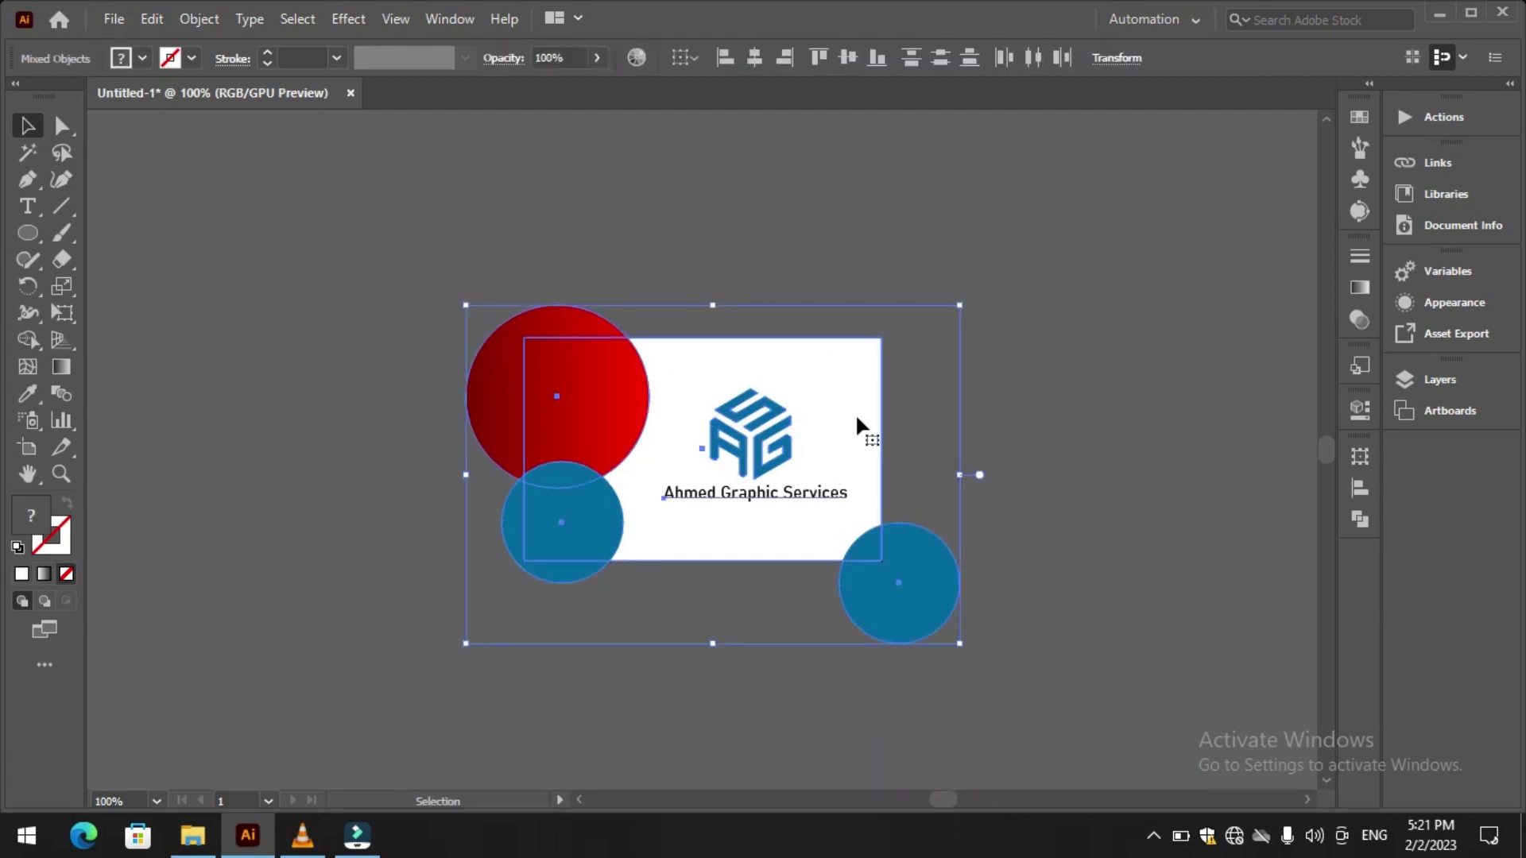
right_click(857, 419)
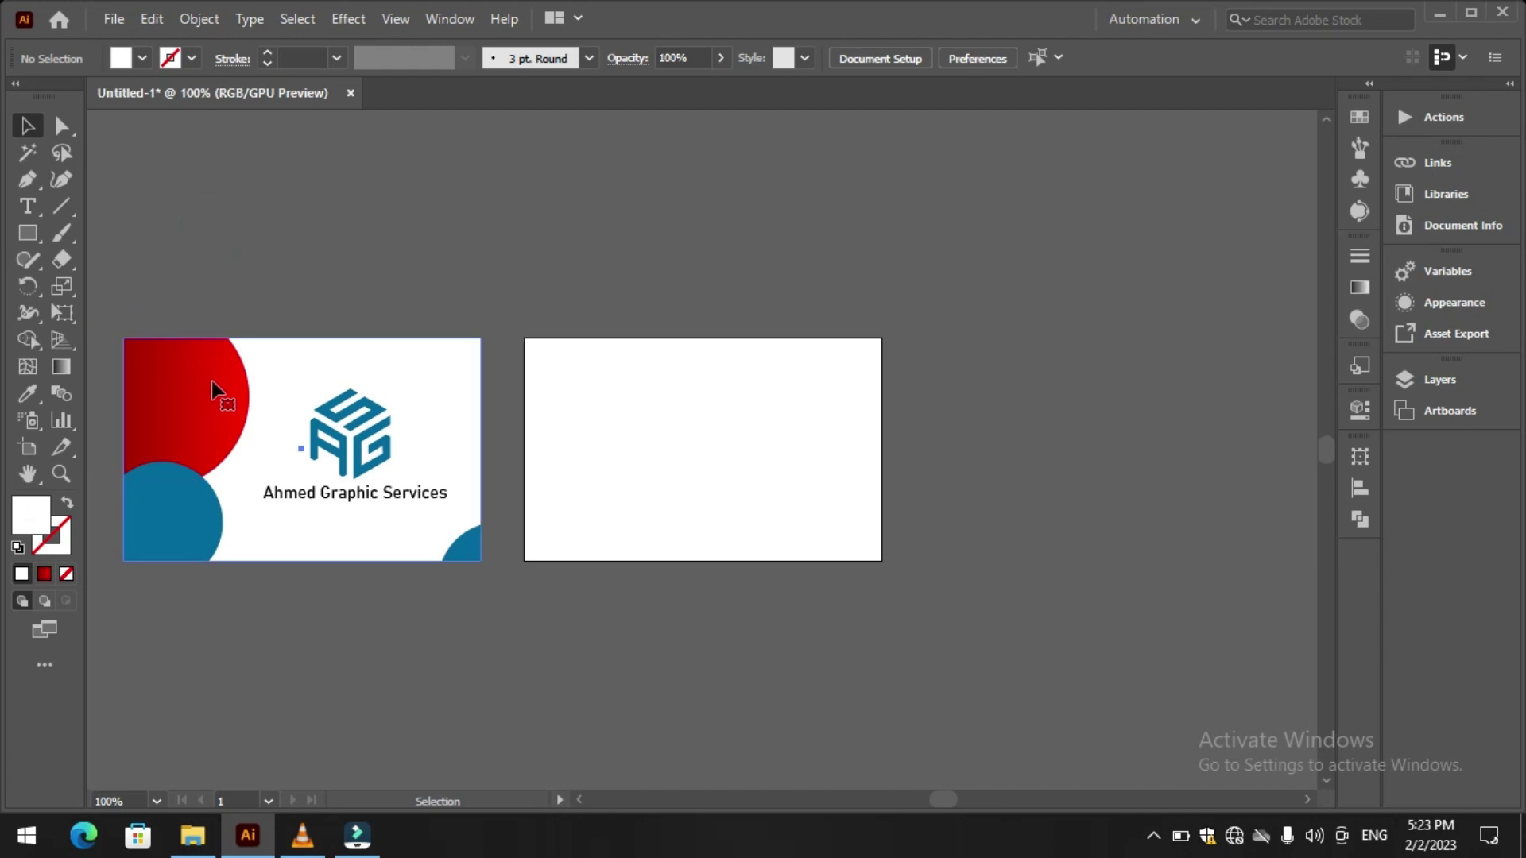
click(211, 380)
right_click(213, 379)
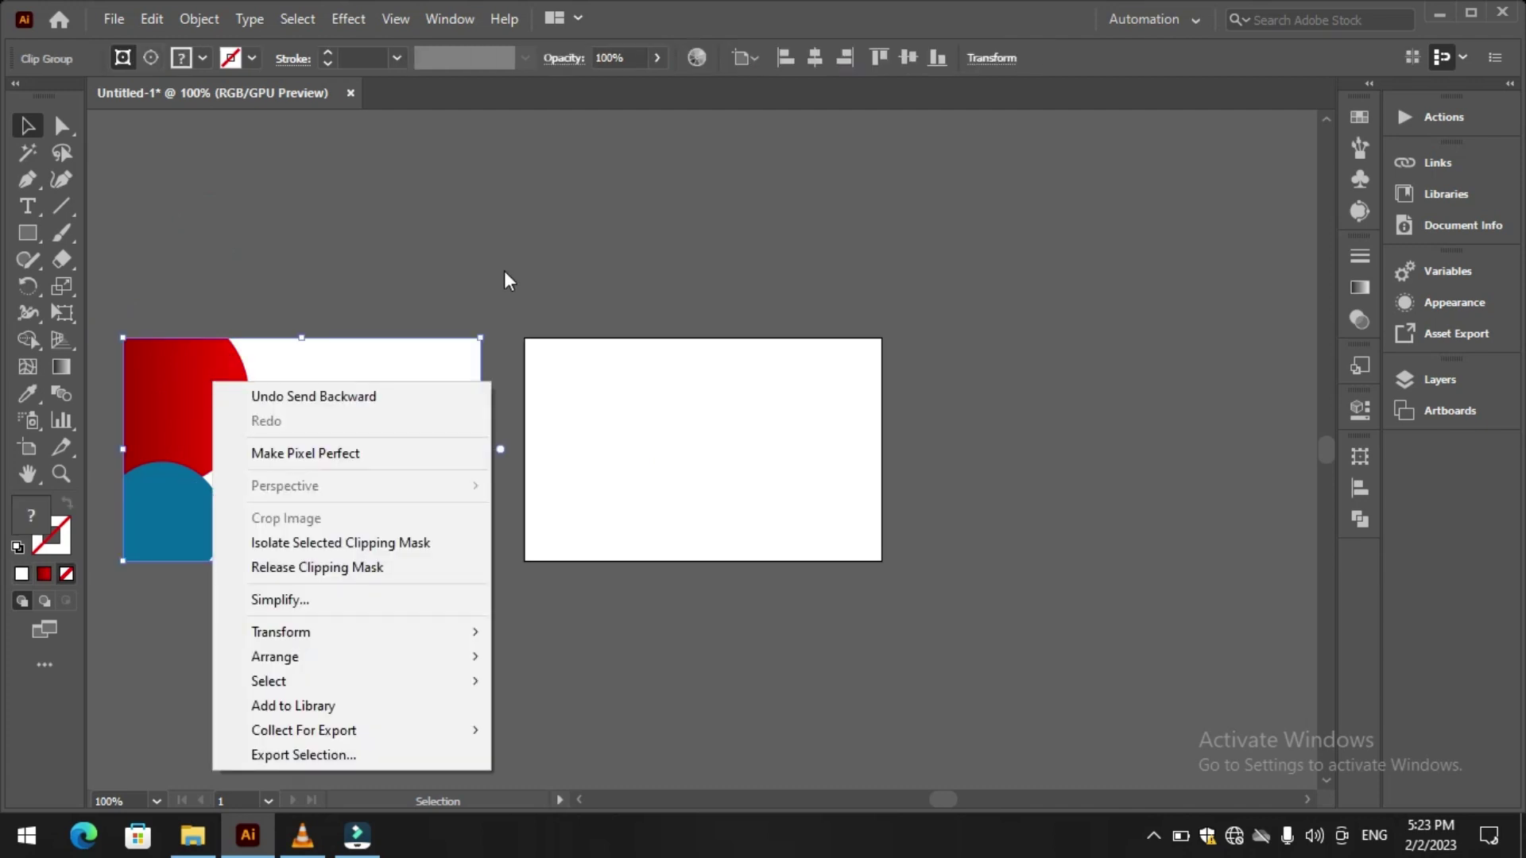
click(509, 280)
Draw a red gradient circle over the back card's top-left corner
key(l)
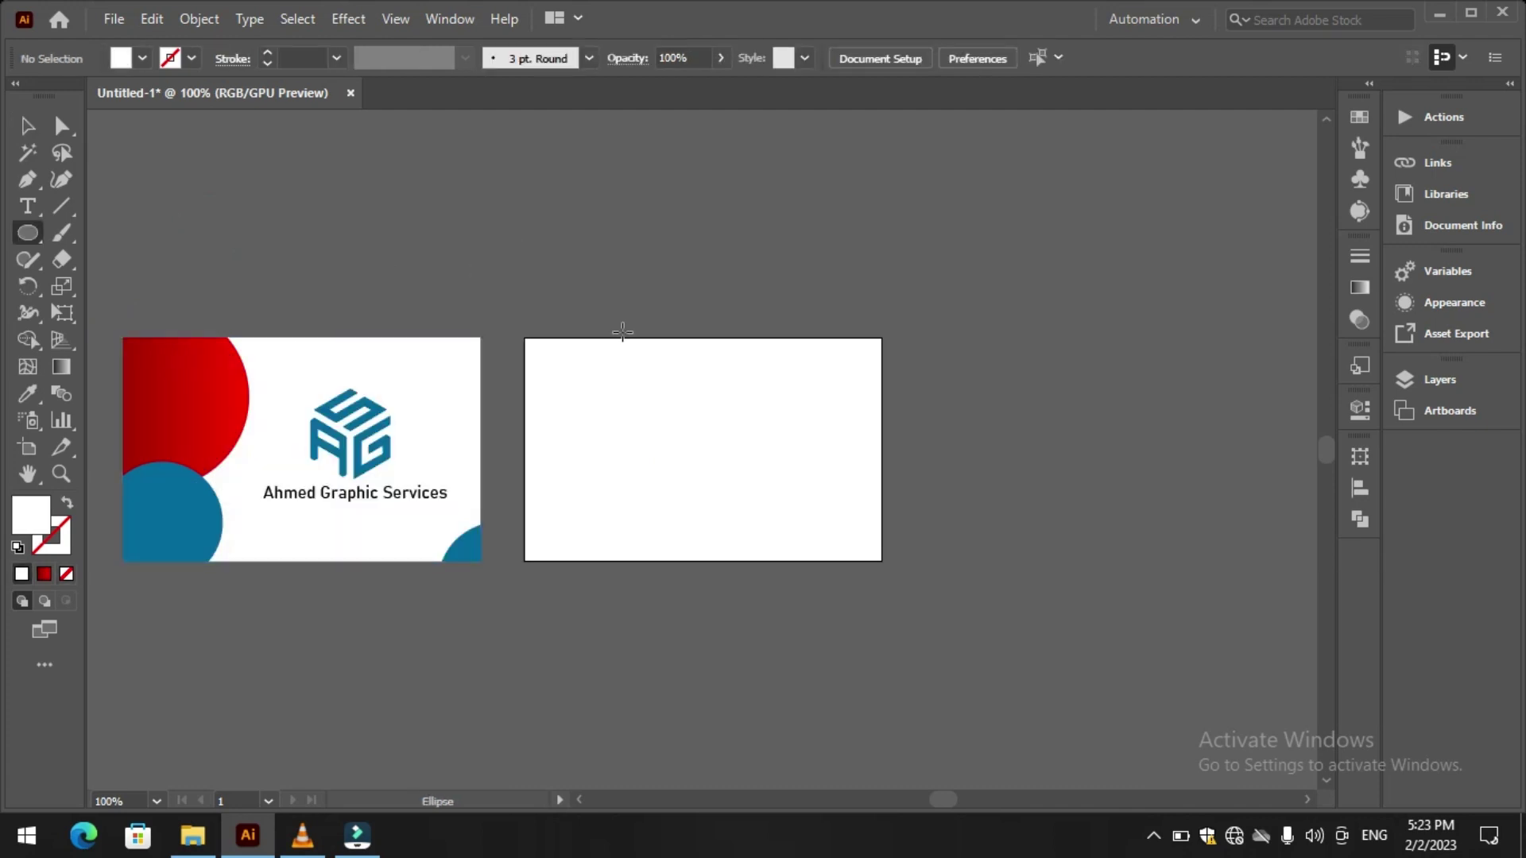
drag(622, 331, 727, 434)
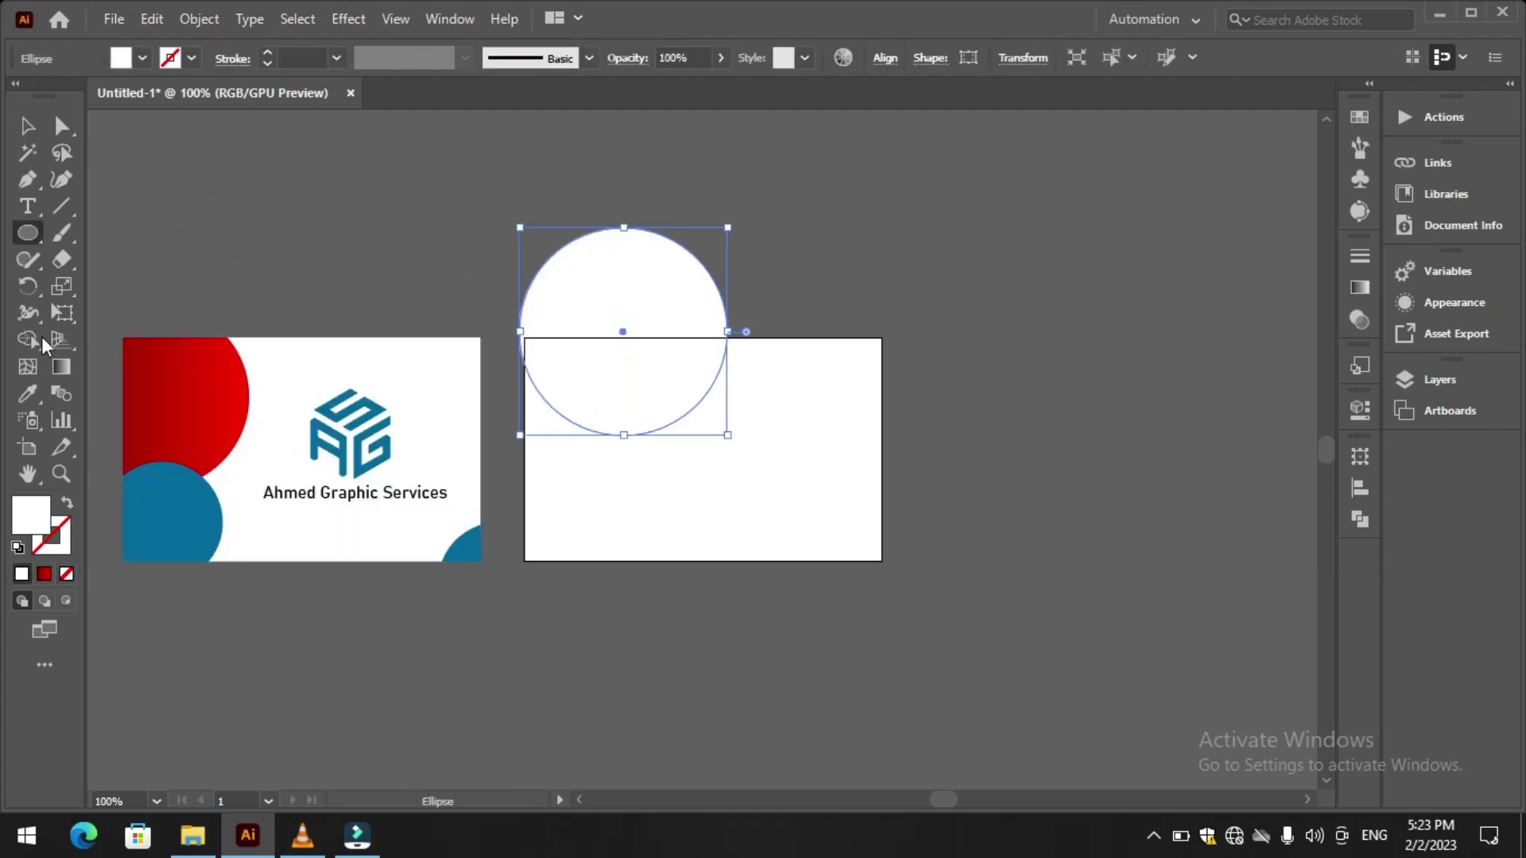
click(62, 367)
click(572, 299)
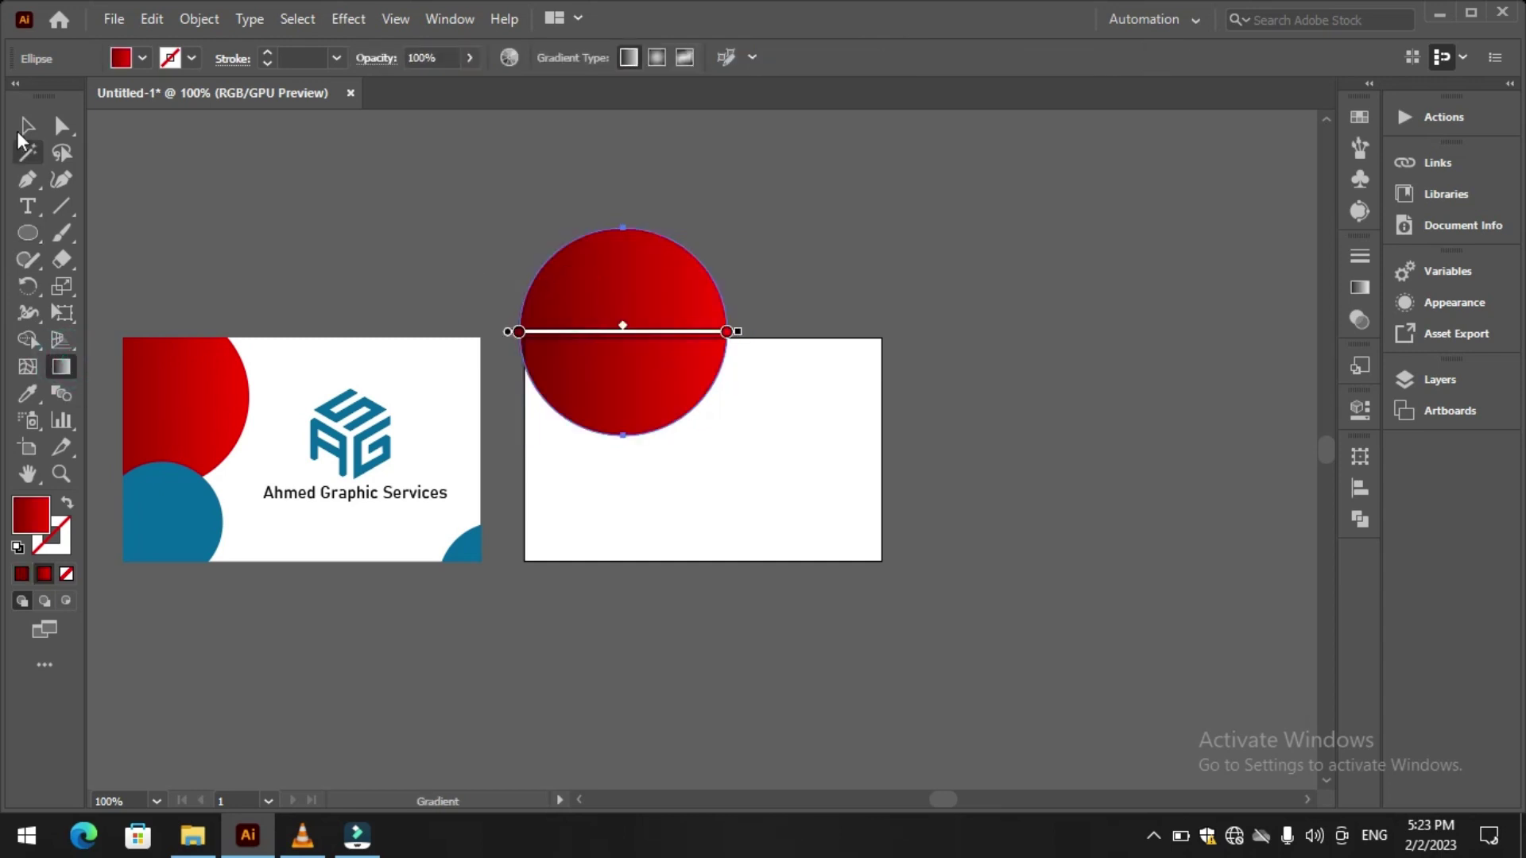
click(26, 127)
drag(584, 382, 558, 413)
click(874, 286)
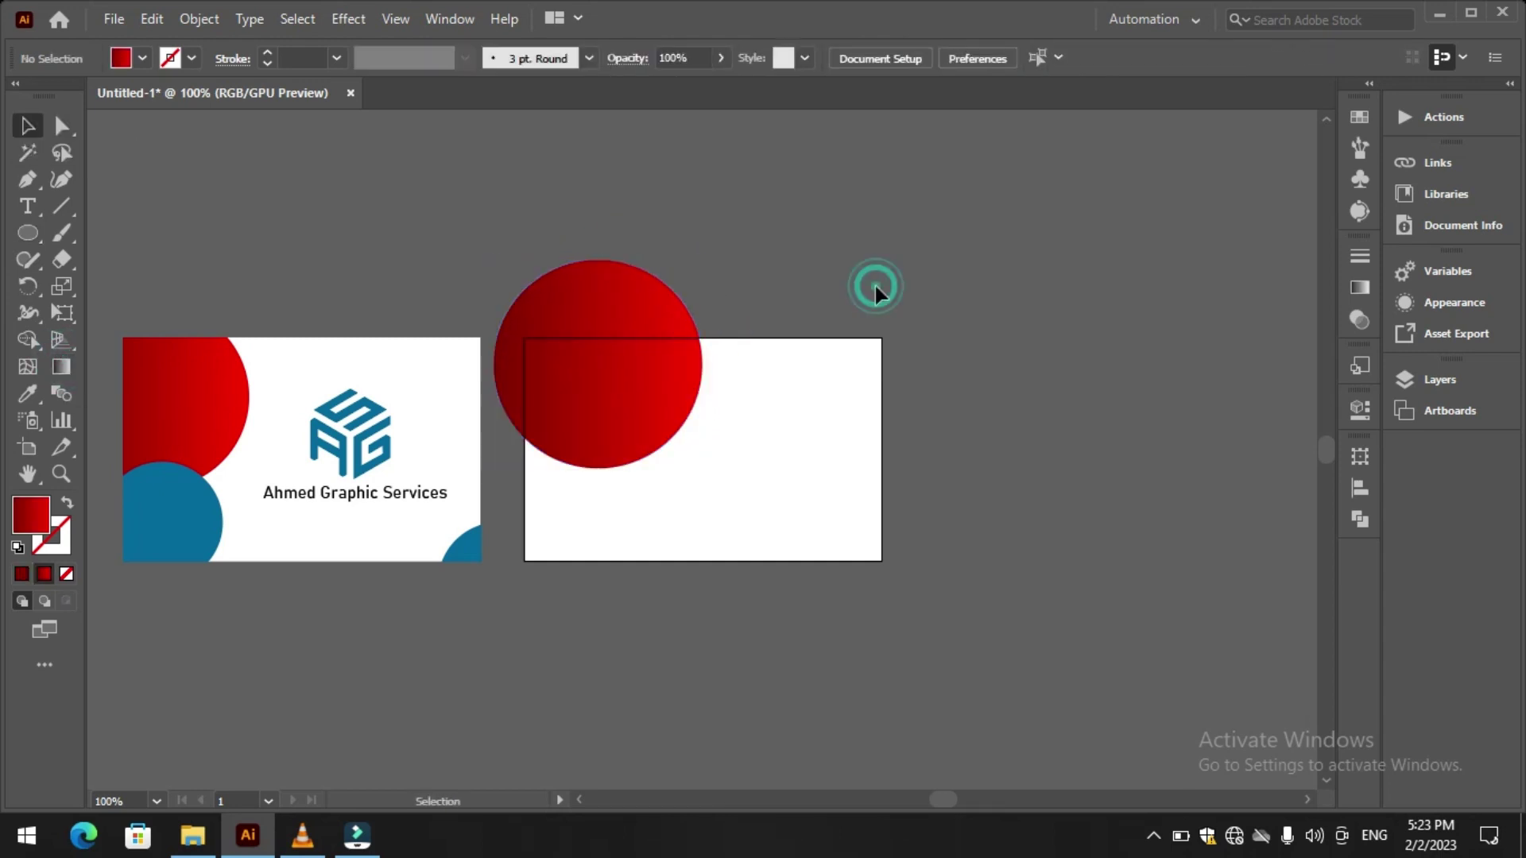
Release the front card's clipping mask
click(364, 419)
right_click(364, 419)
click(469, 612)
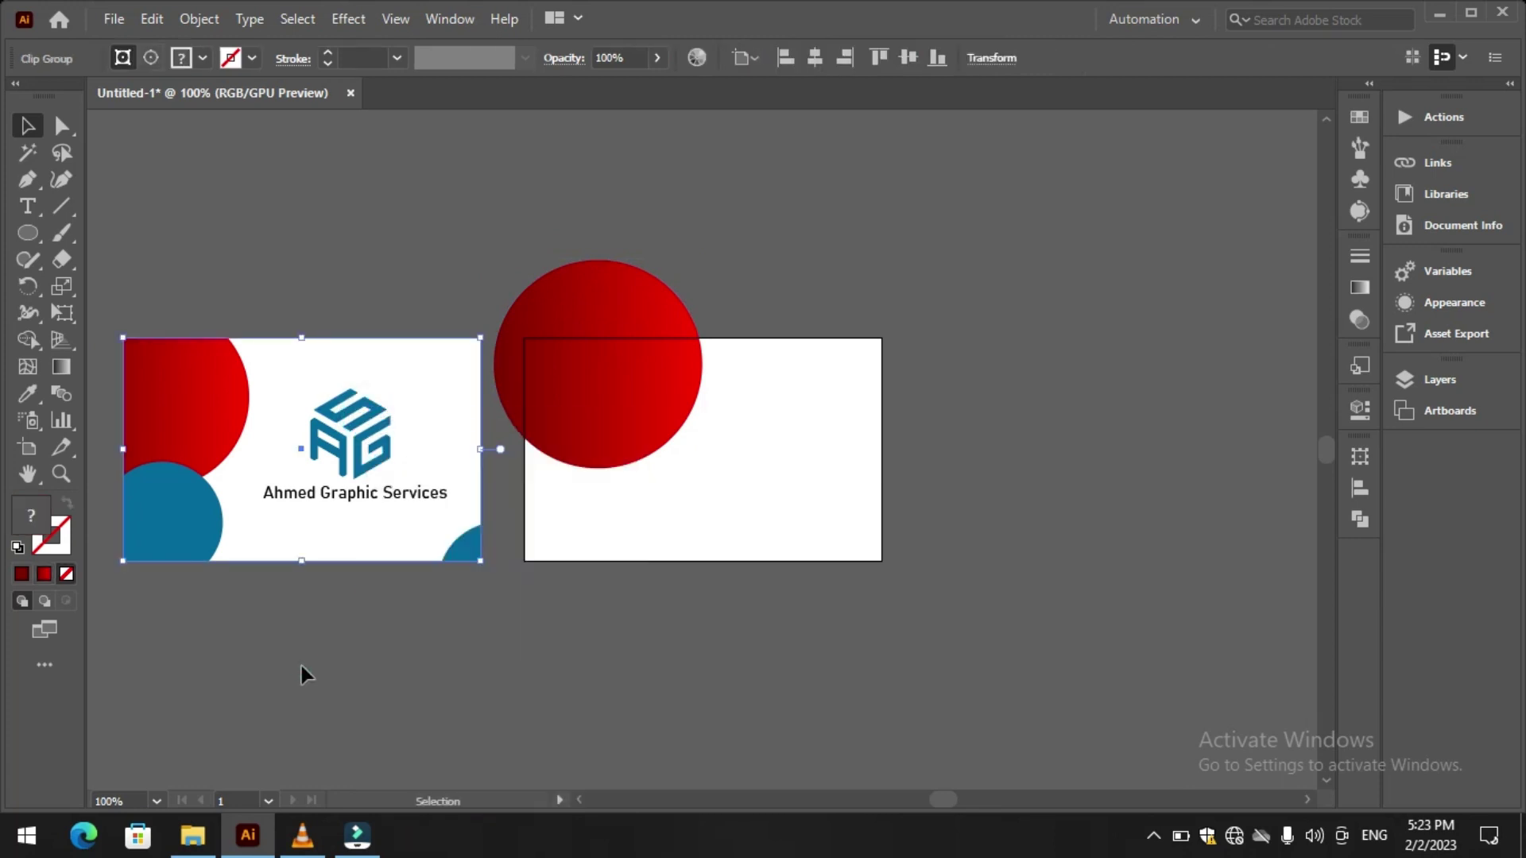
click(302, 666)
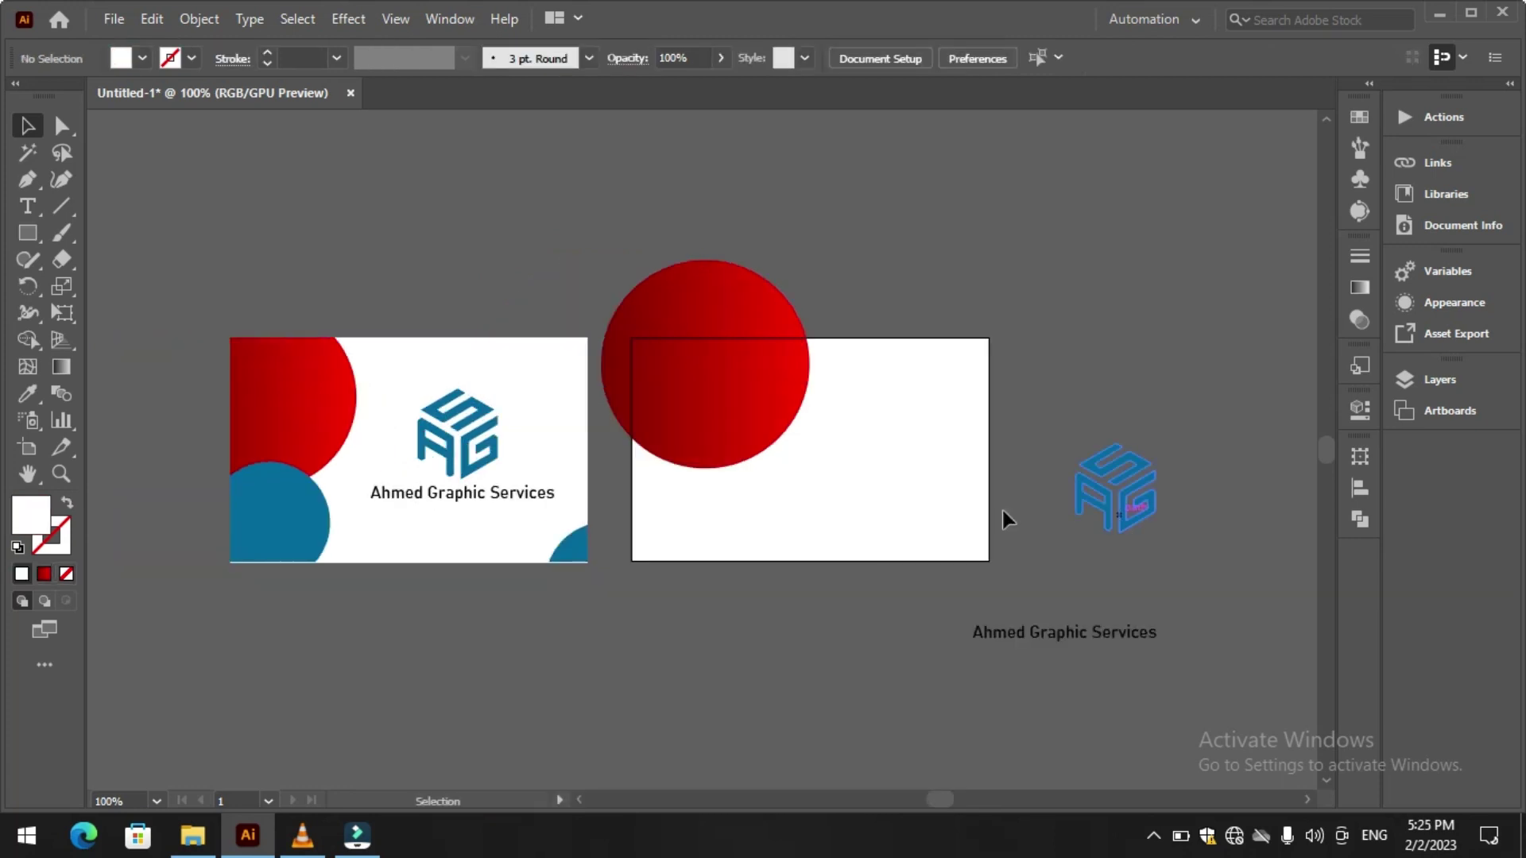
Move the logo onto the red circle and make it white
drag(1118, 518, 718, 422)
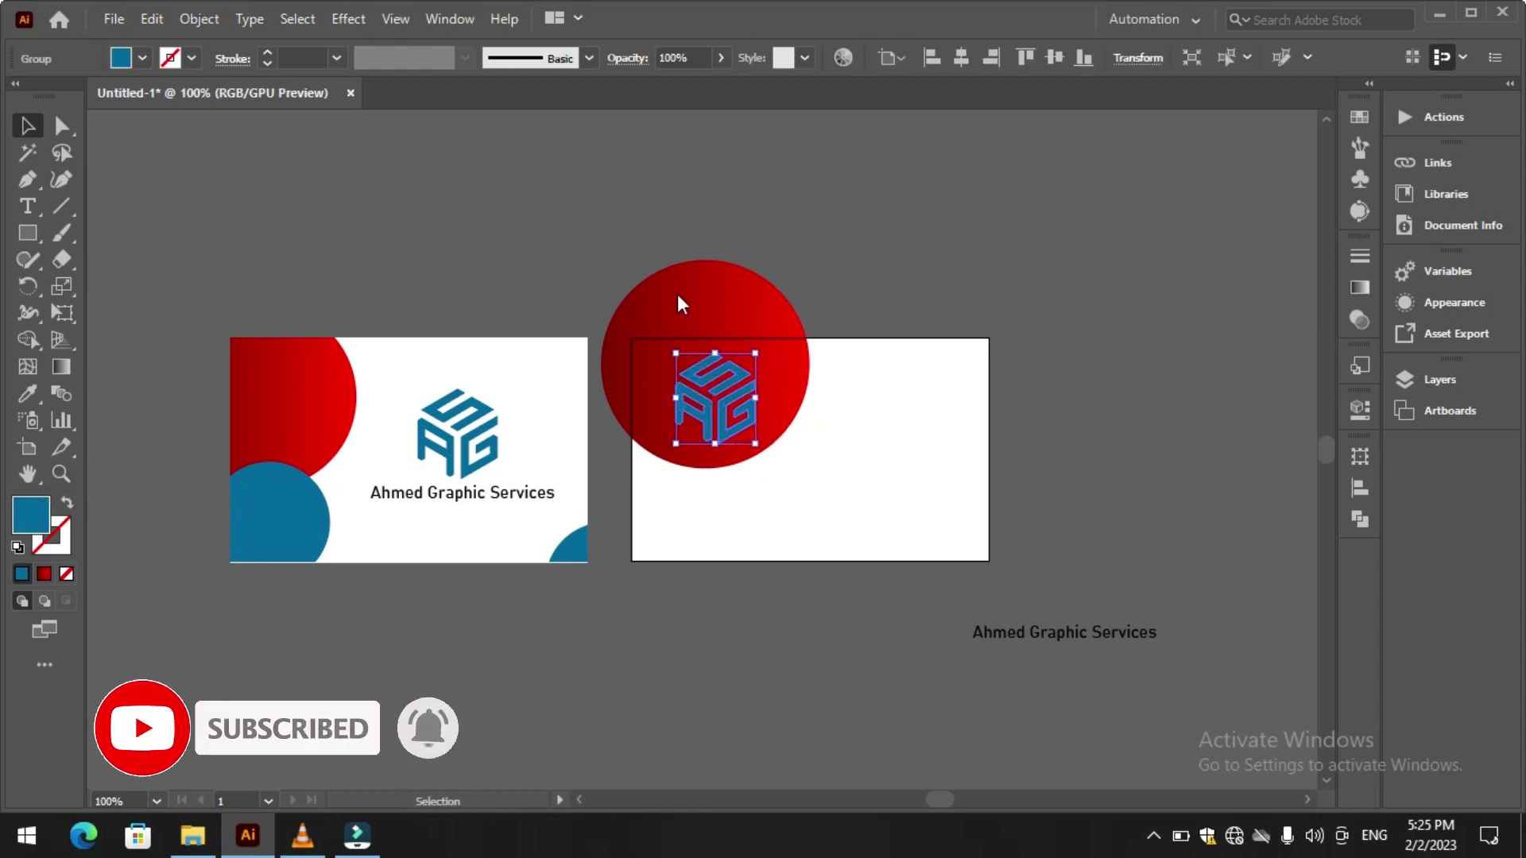
double_click(46, 511)
click(733, 193)
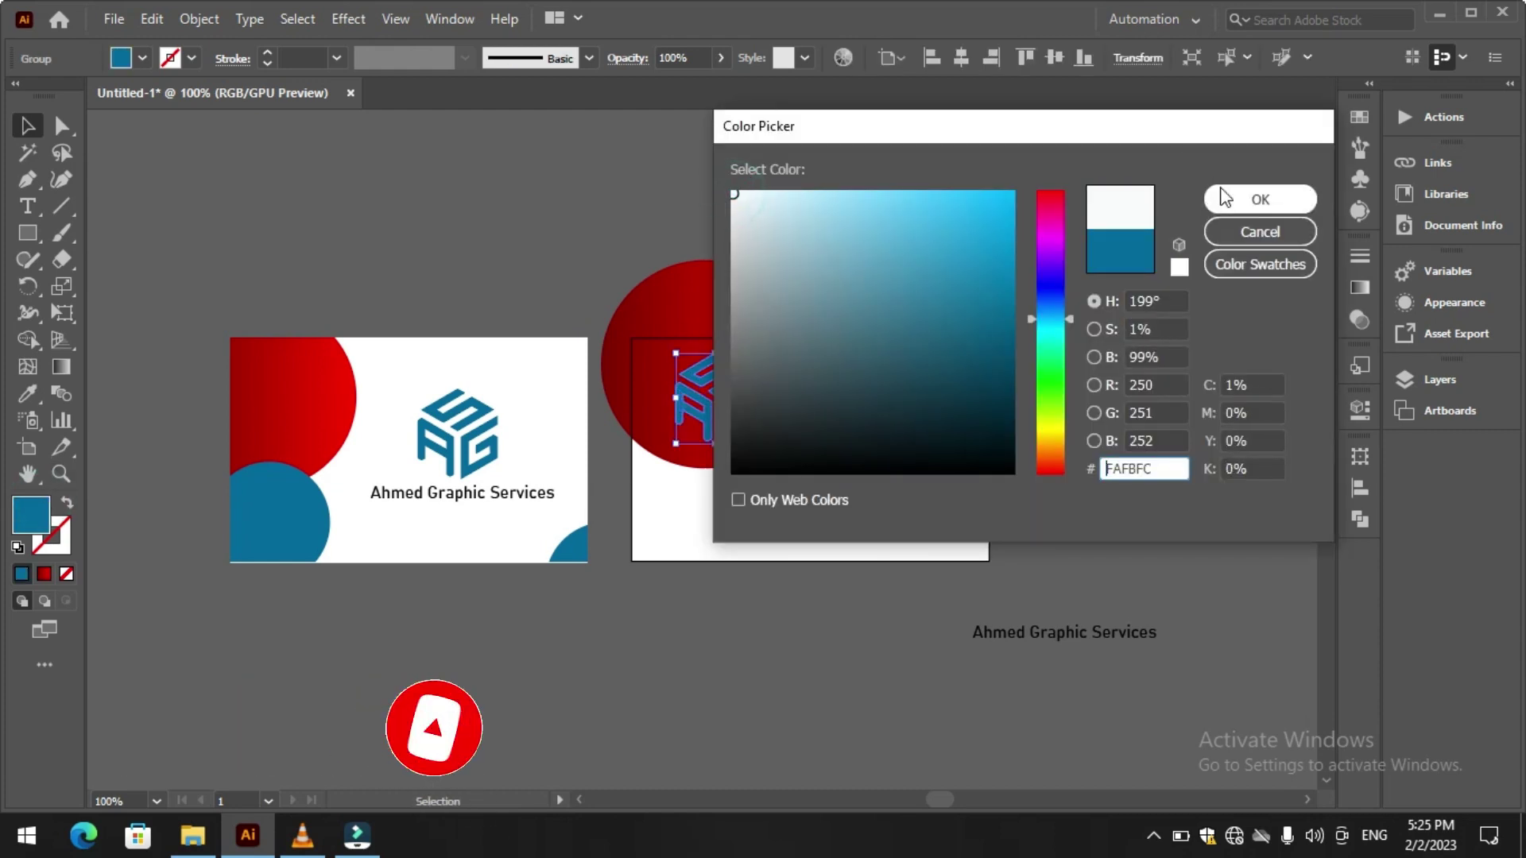
click(1260, 199)
click(1106, 432)
Place the company name beneath the red circle and nudge it into position
drag(1024, 630, 720, 520)
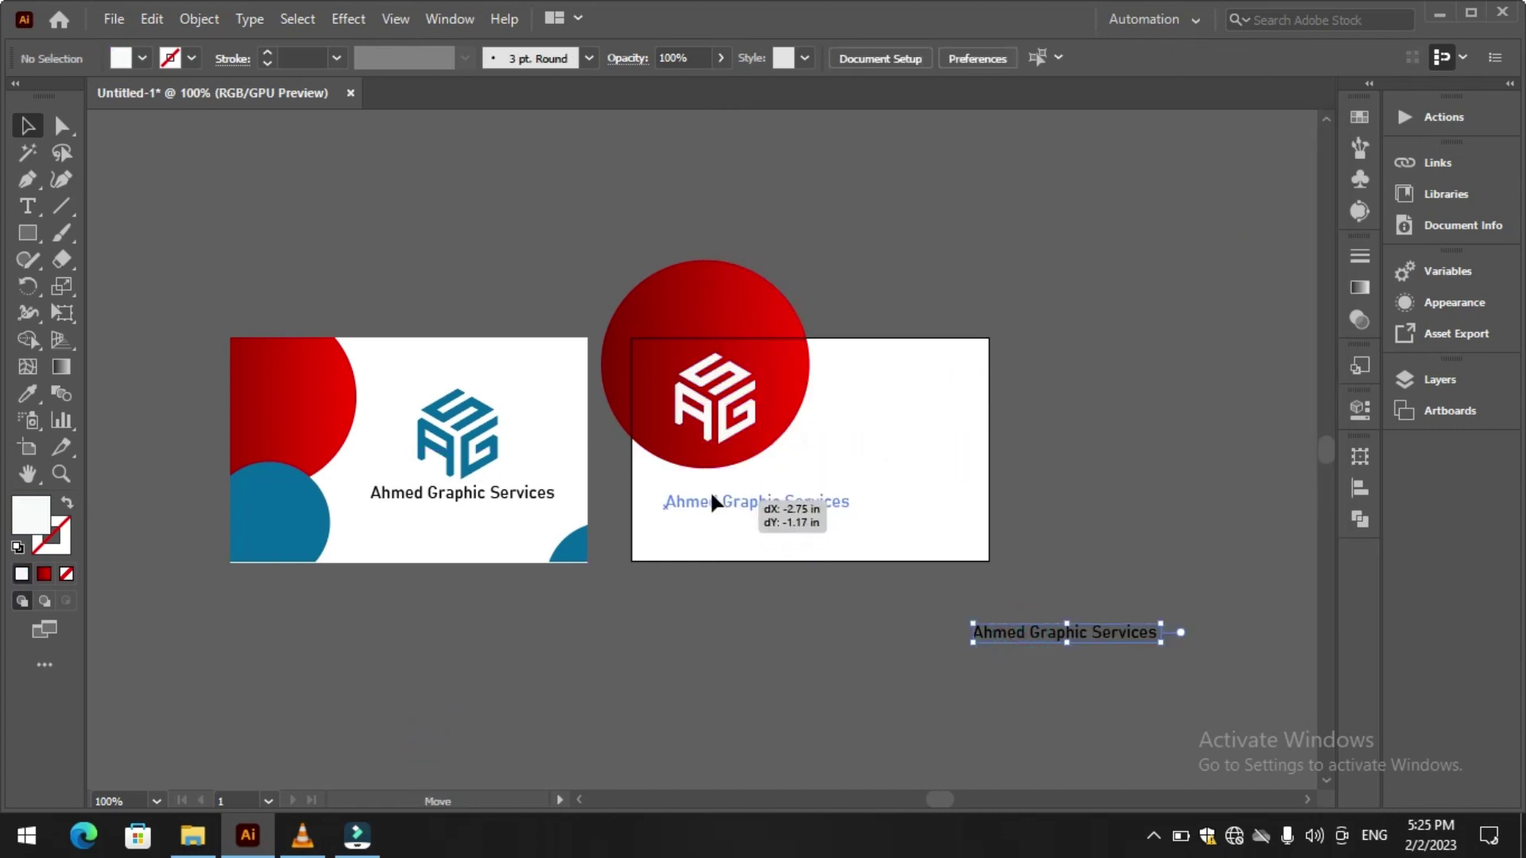
drag(722, 521, 702, 492)
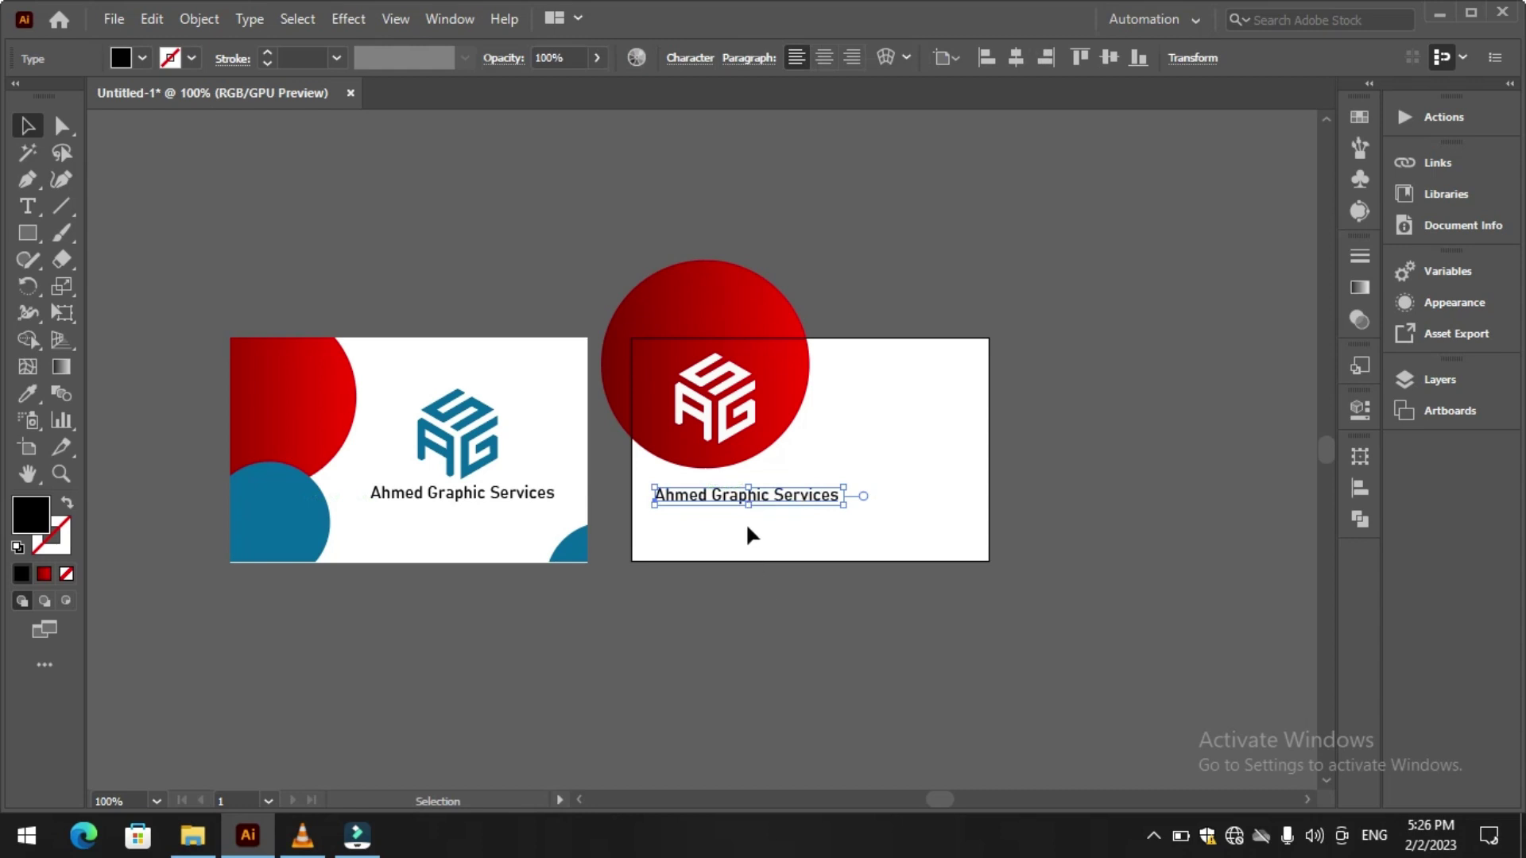
key(ctrl+plus)
key(ctrl+plus)
key(Left)
key(Left)
key(Left)
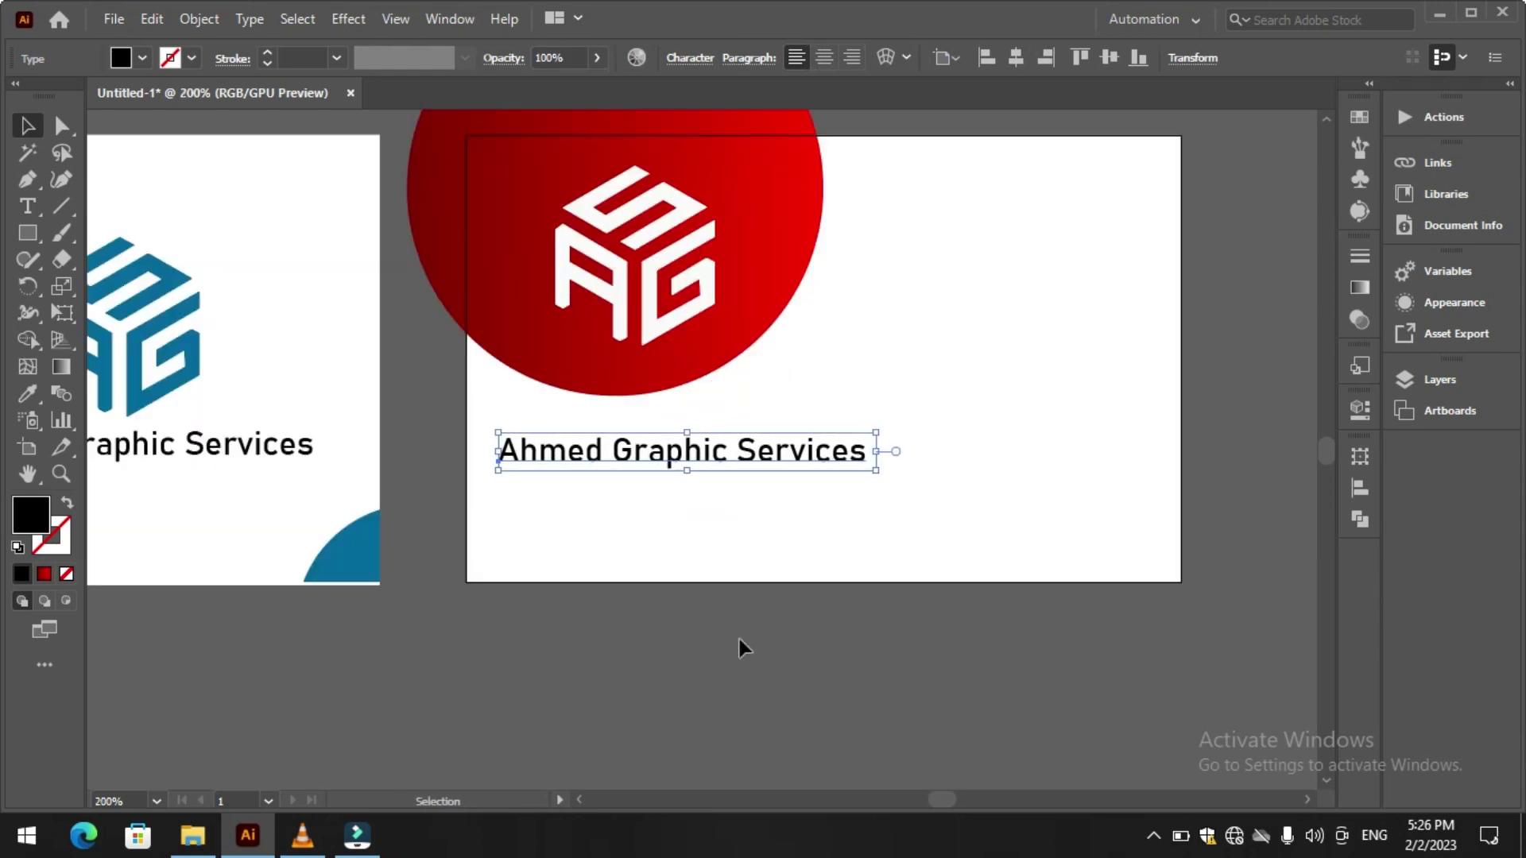
key(Left)
key(Left)
key(Left)
key(Left)
key(Left)
key(Up)
key(Up)
key(Up)
key(Up)
key(Up)
key(Up)
key(Left)
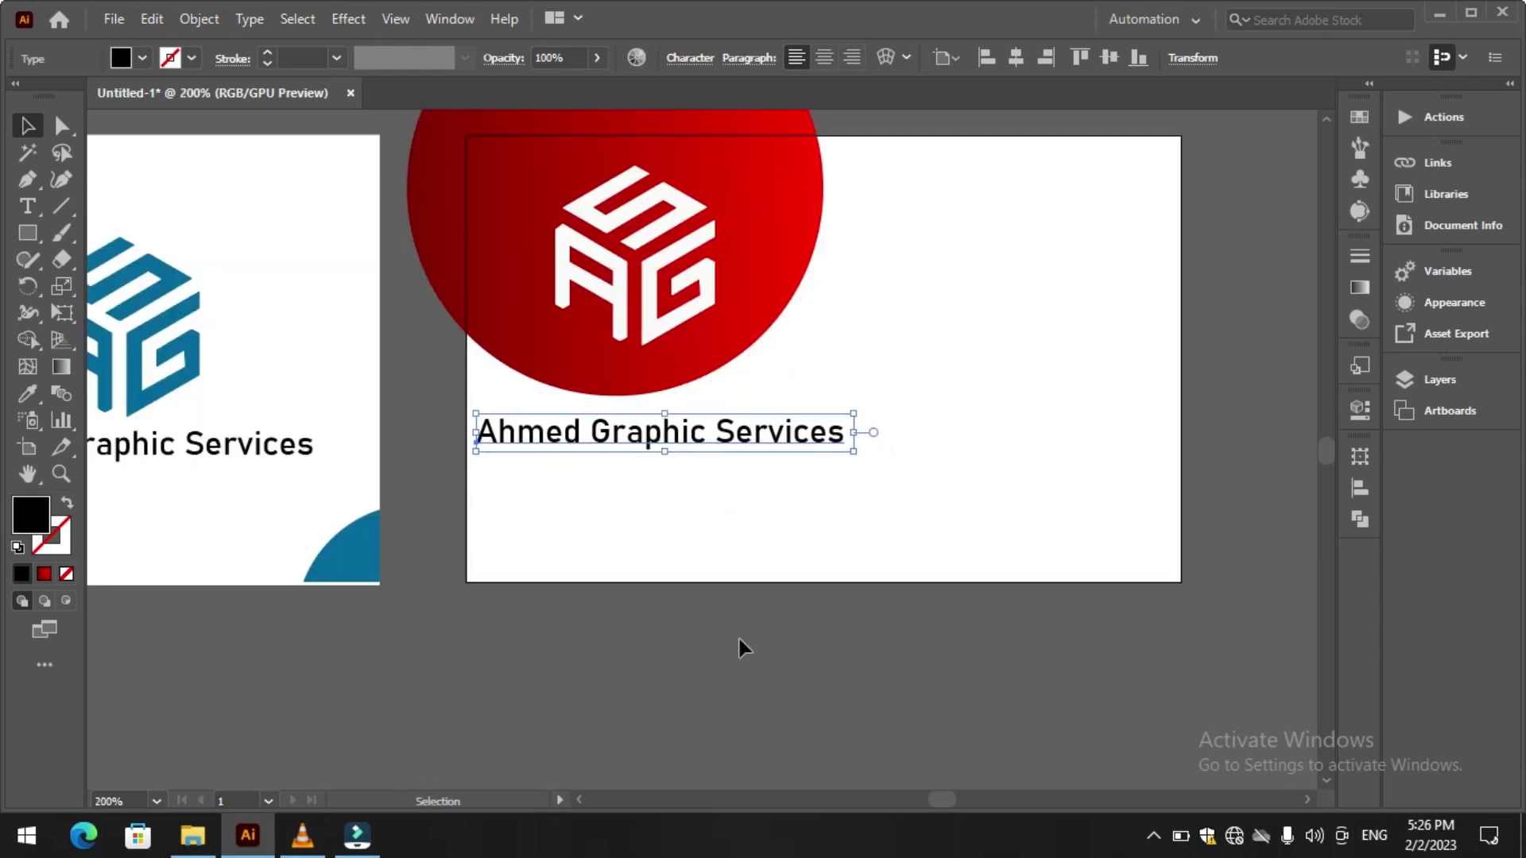
click(739, 639)
key(ctrl+0)
key(ctrl+minus)
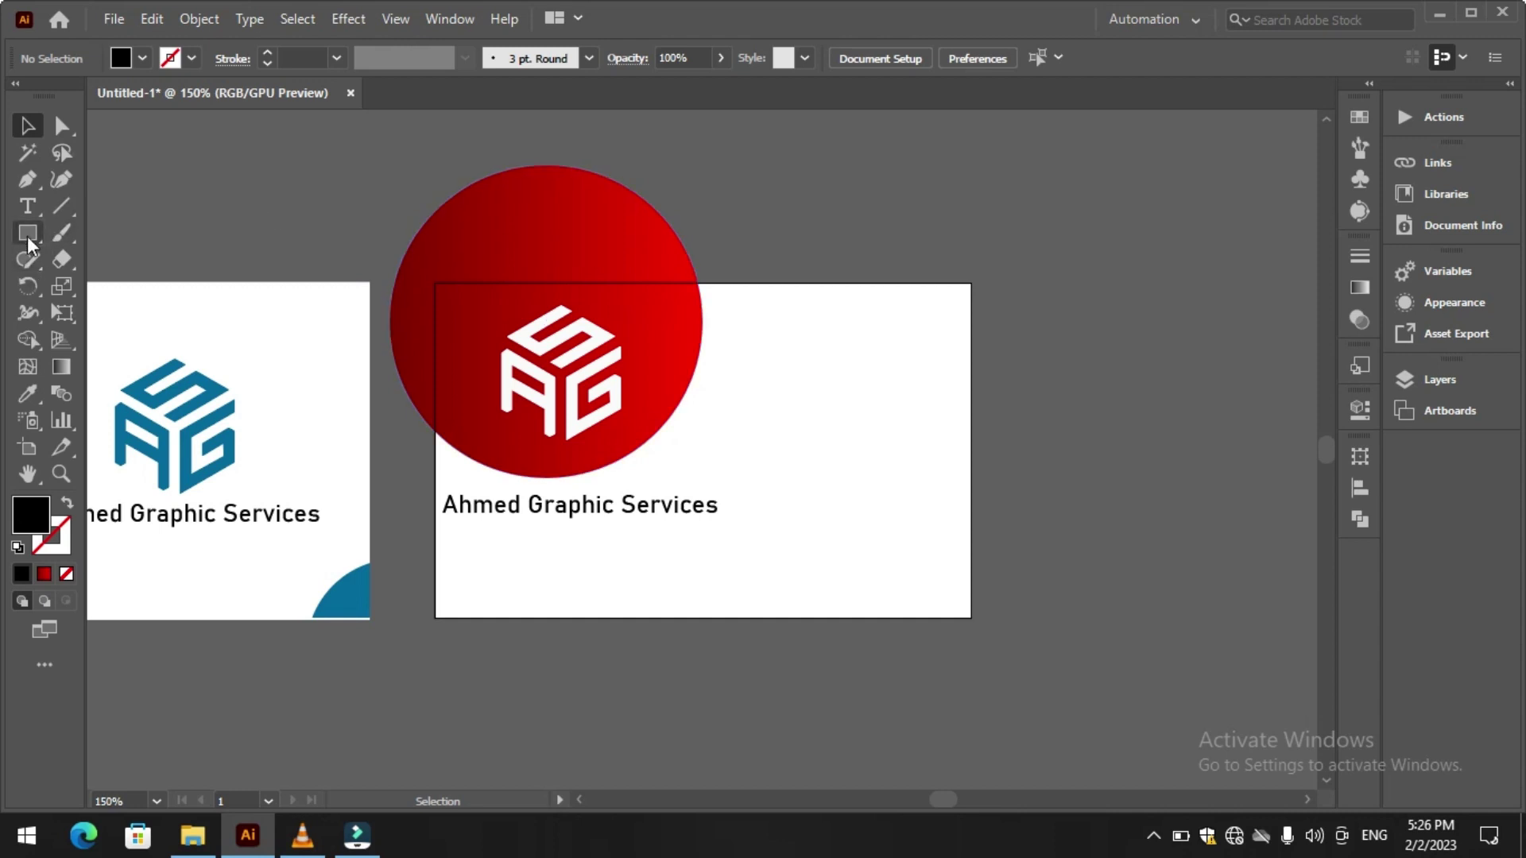
Draw a small teal circle on the card's right and duplicate it twice downward
key(l)
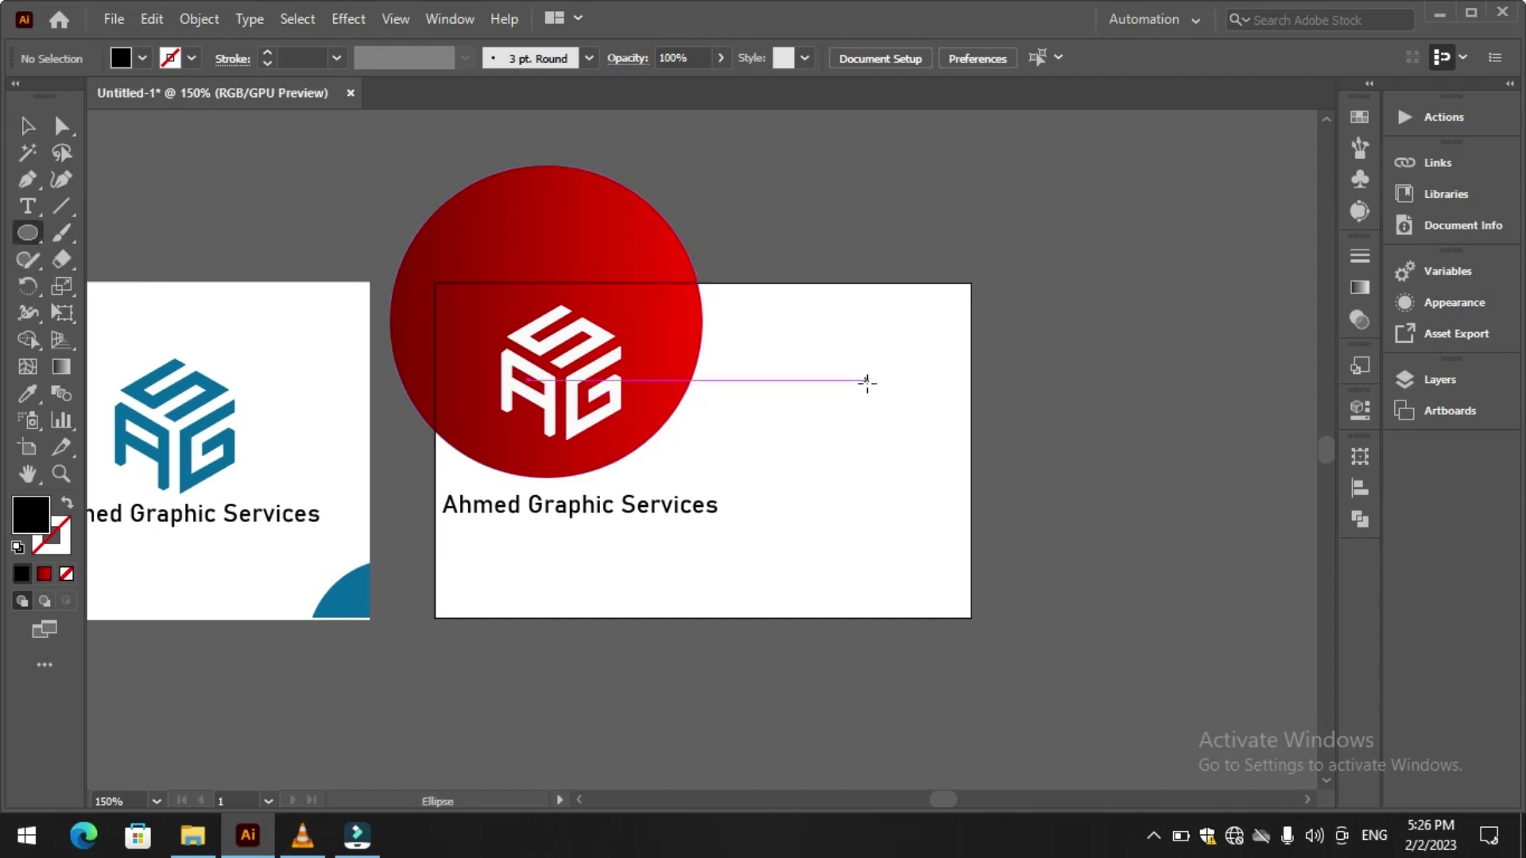
drag(867, 383, 885, 397)
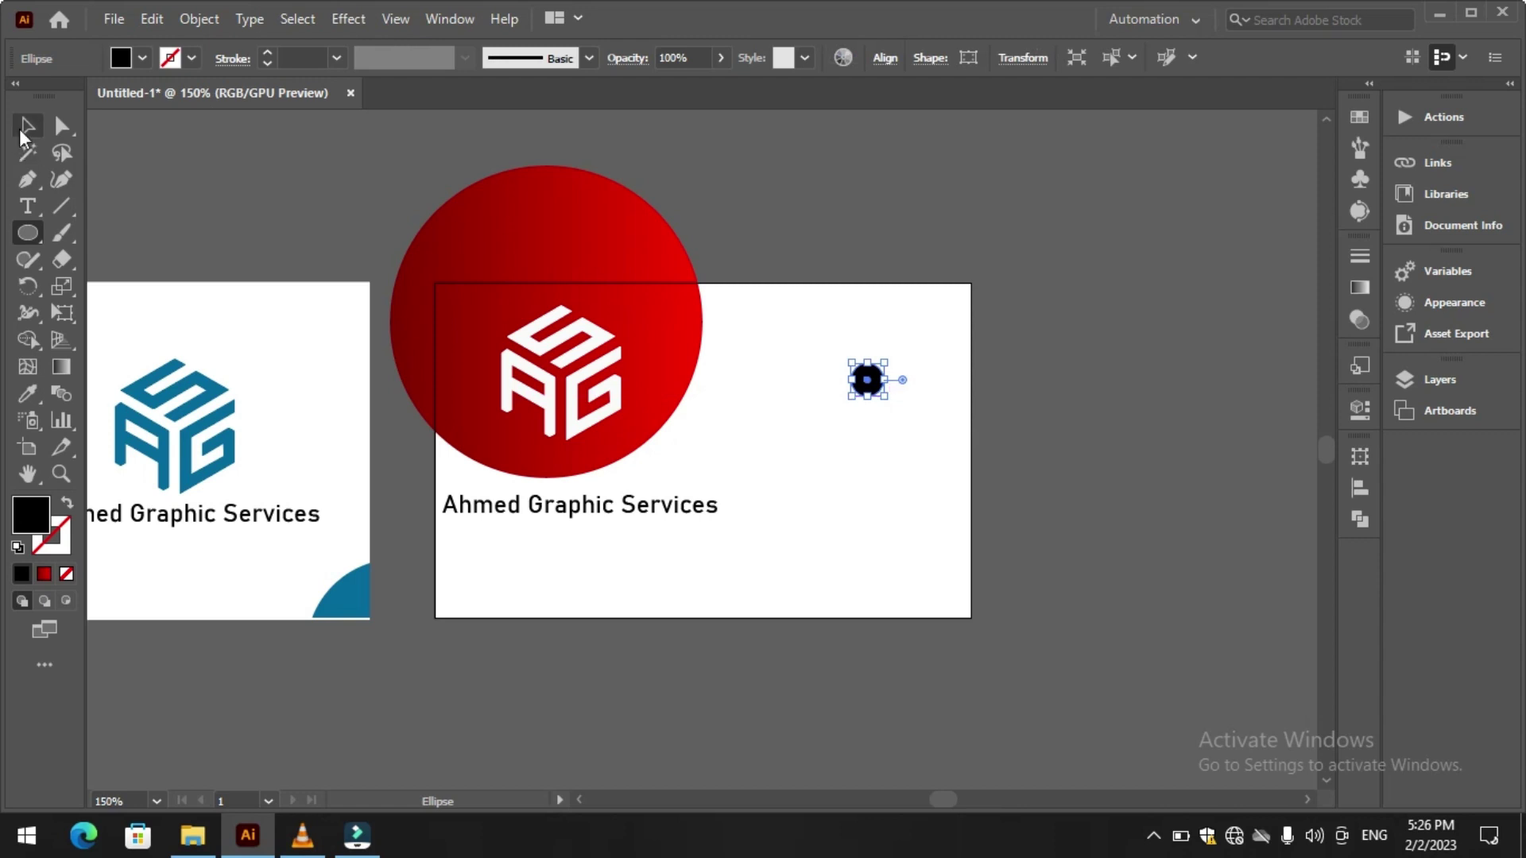
click(22, 134)
click(25, 393)
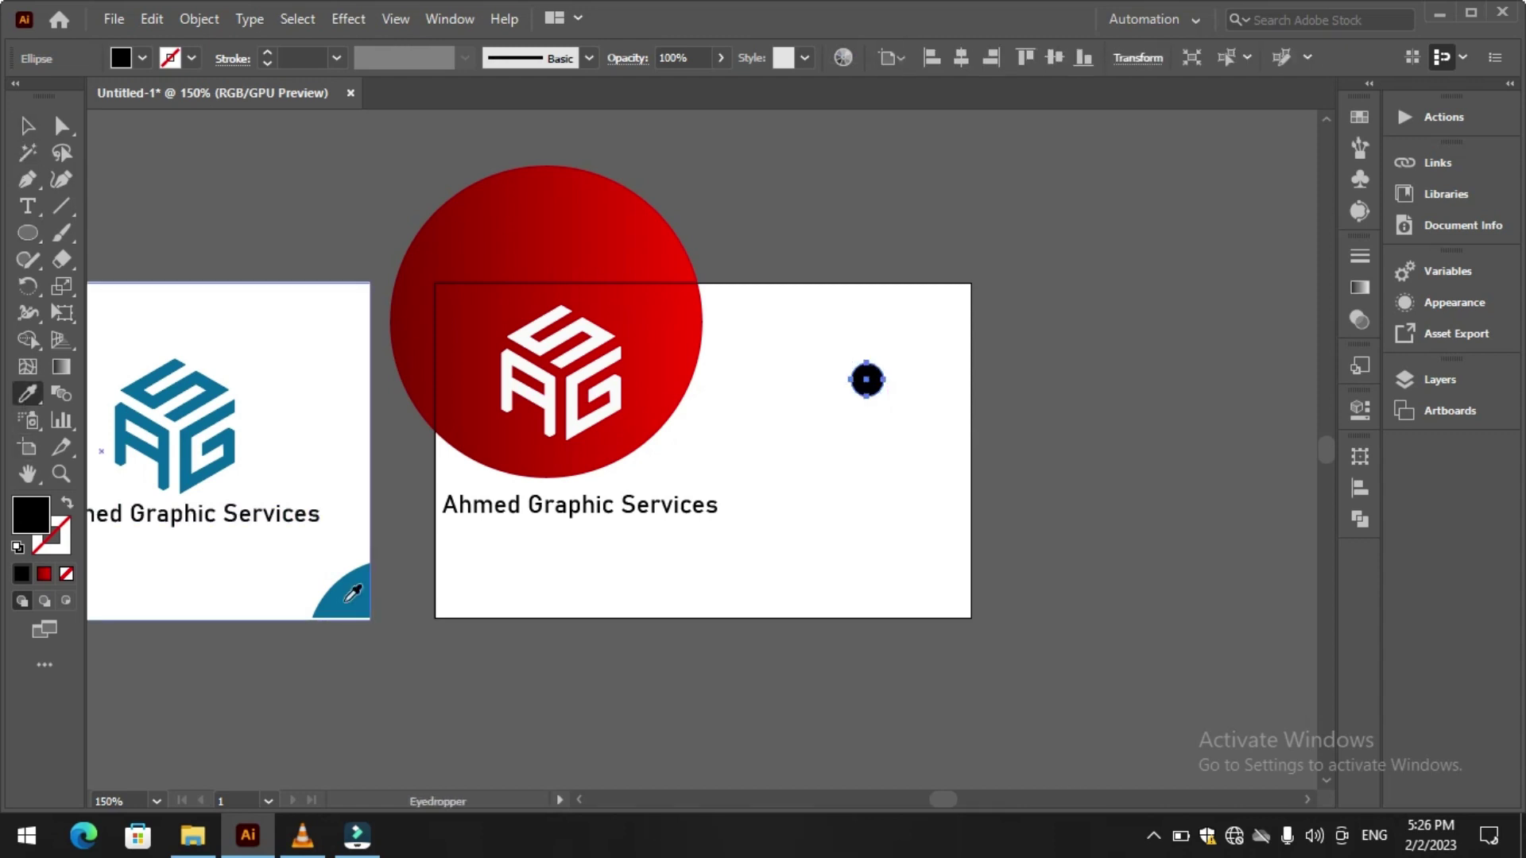
click(350, 596)
click(26, 125)
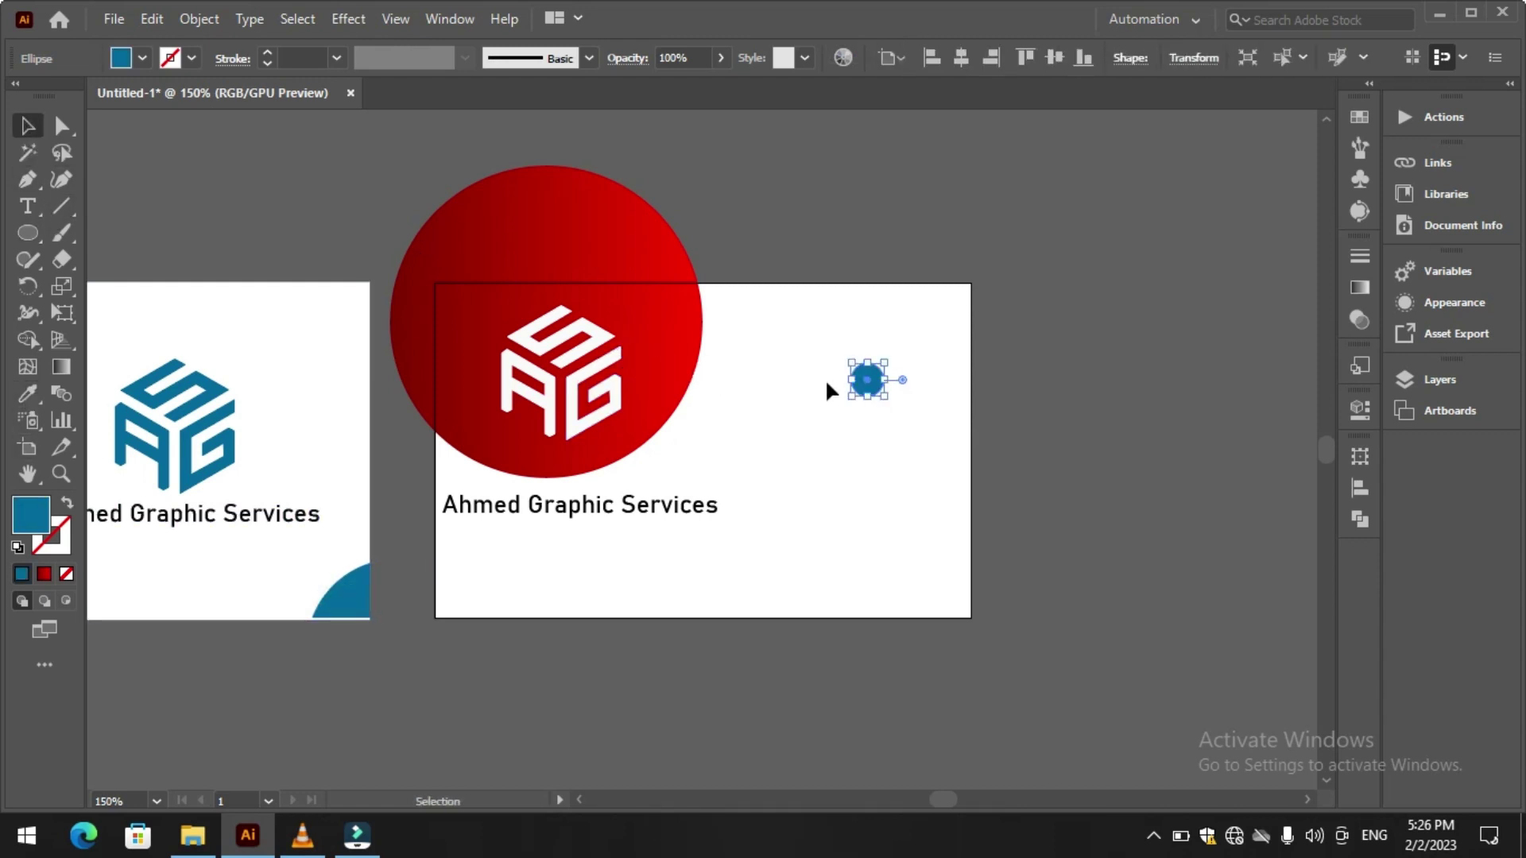
key(ctrl+plus)
key(ctrl+plus)
drag(711, 455, 810, 517)
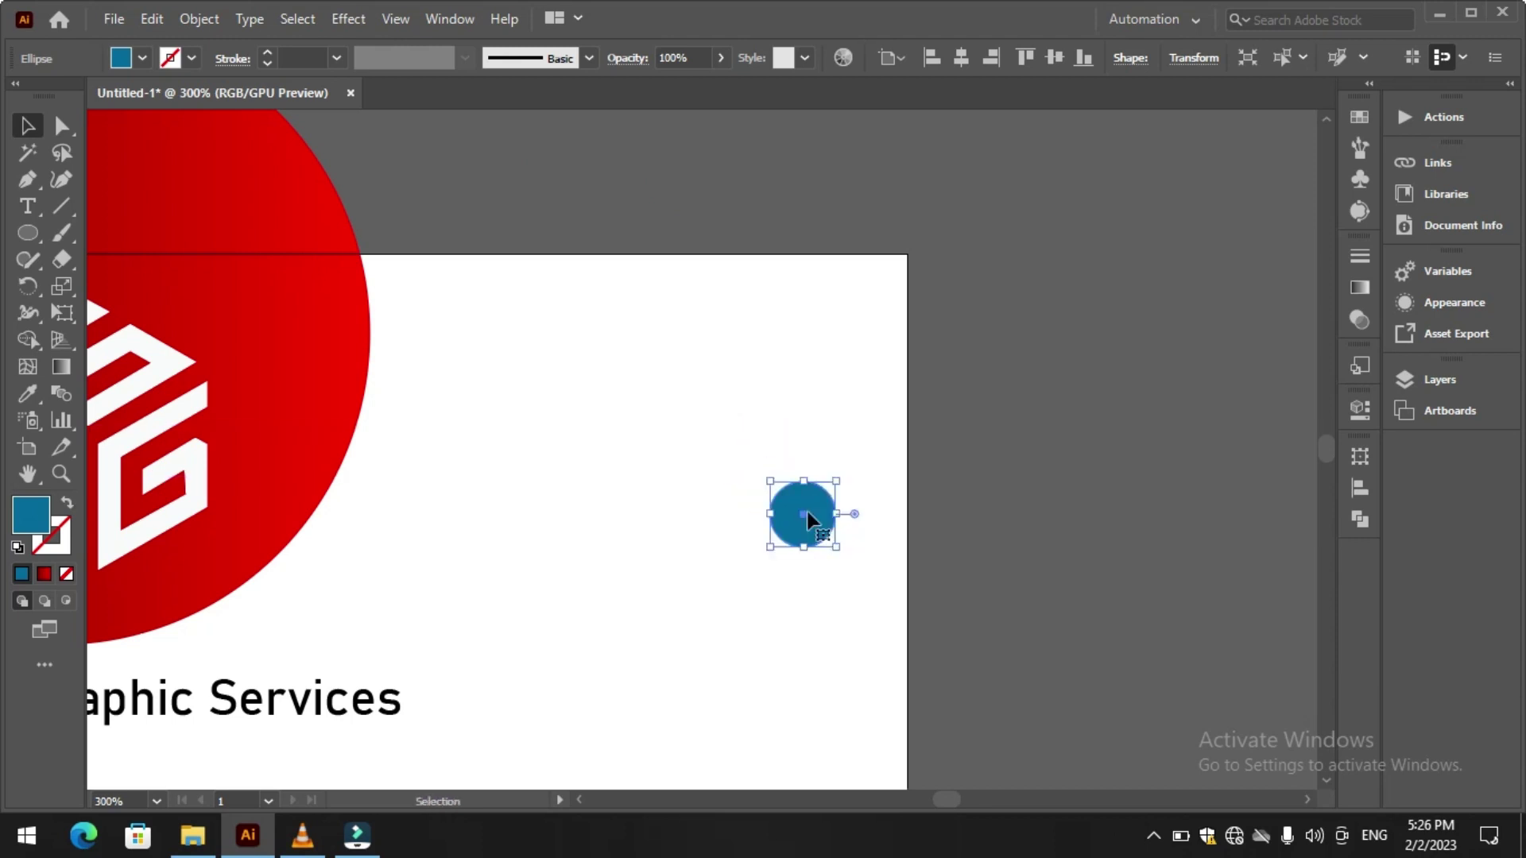
key(ctrl+0)
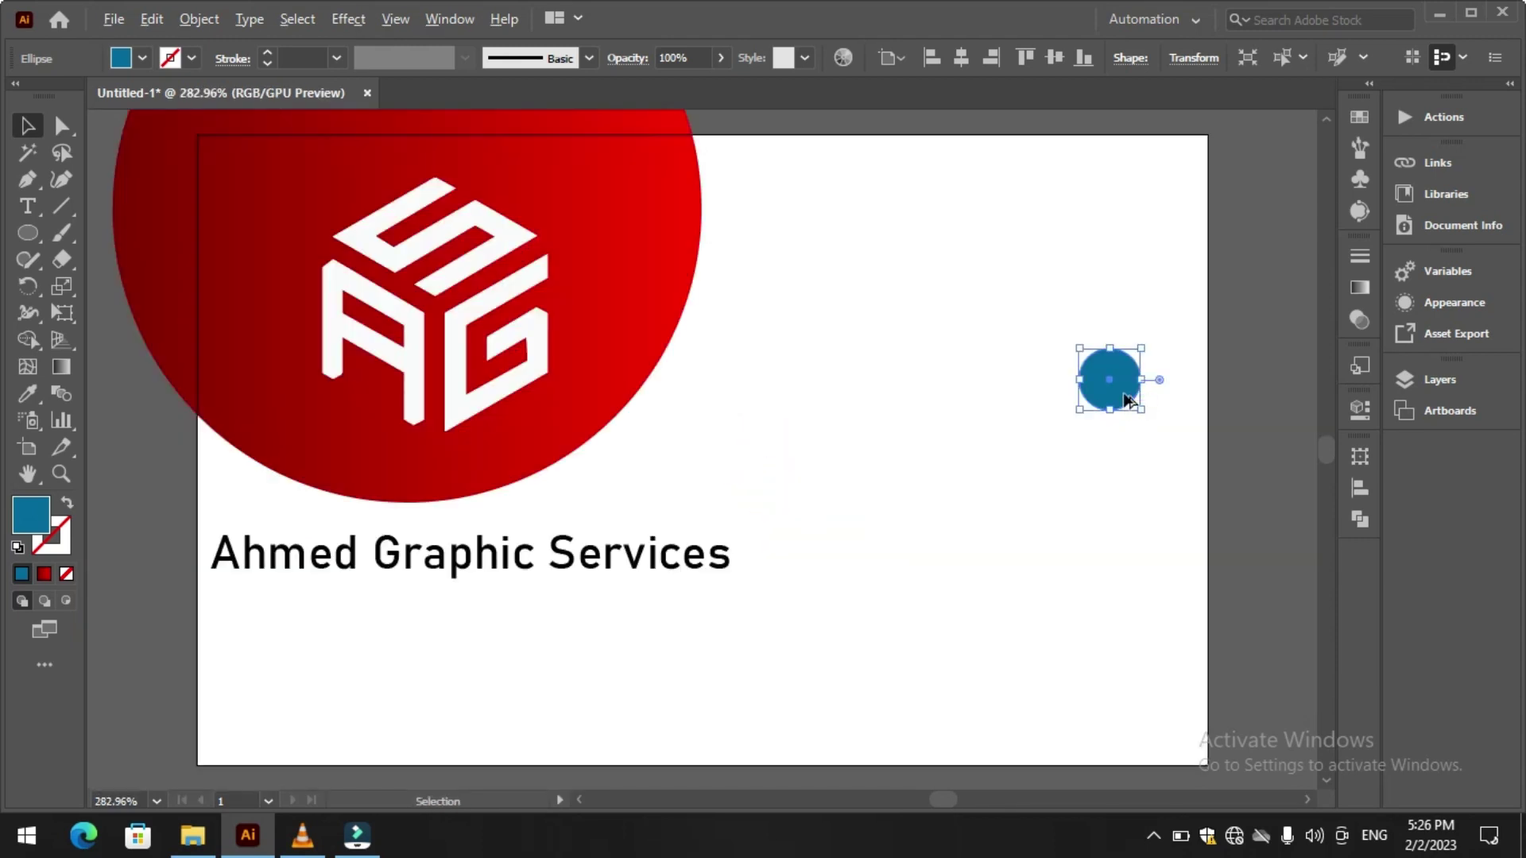
drag(1126, 400, 1126, 532)
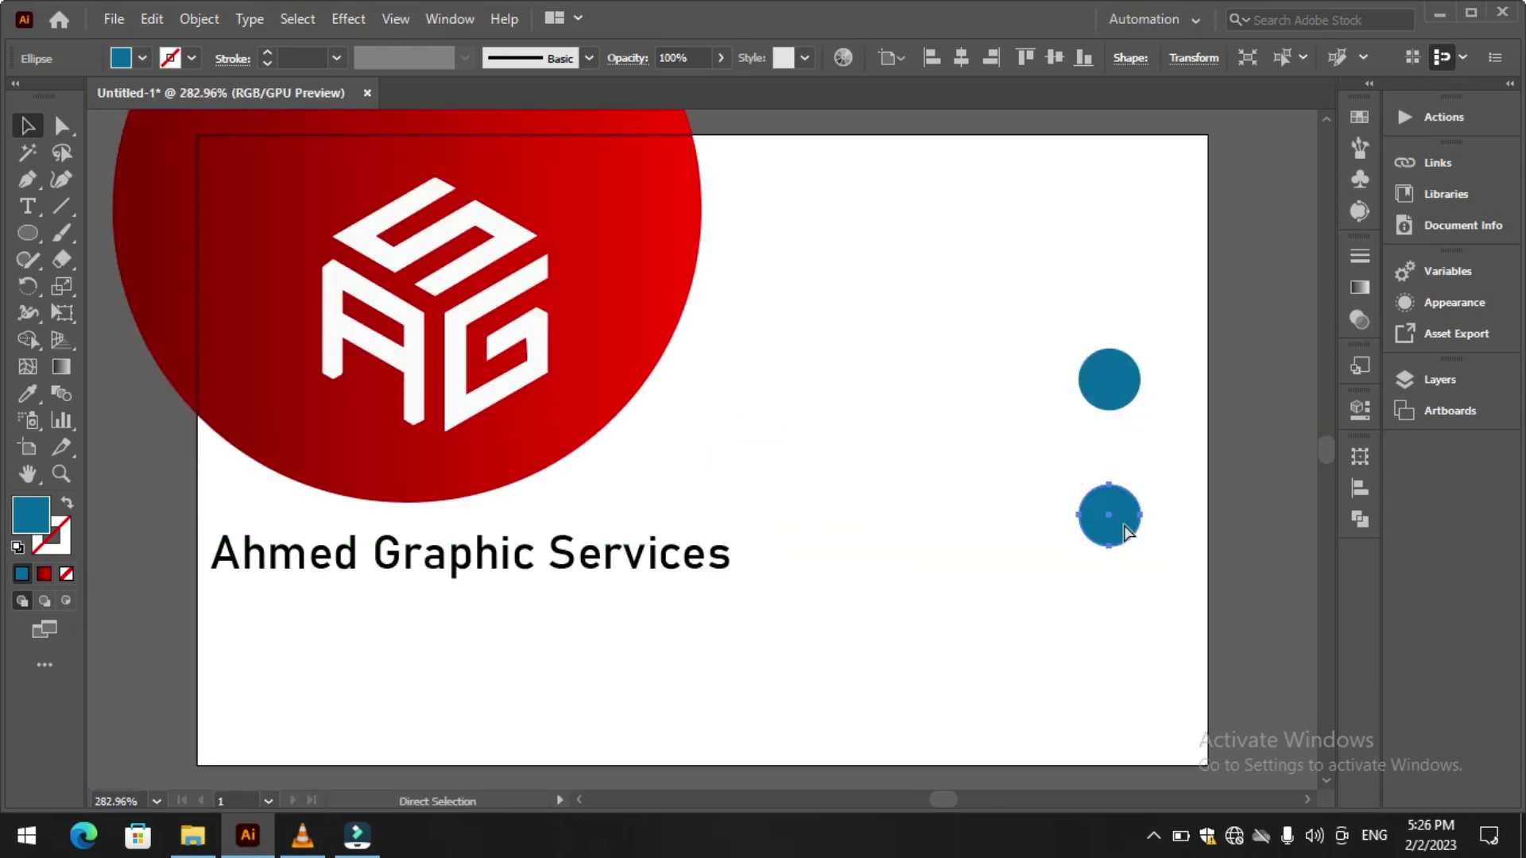
key(ctrl+d)
click(1257, 539)
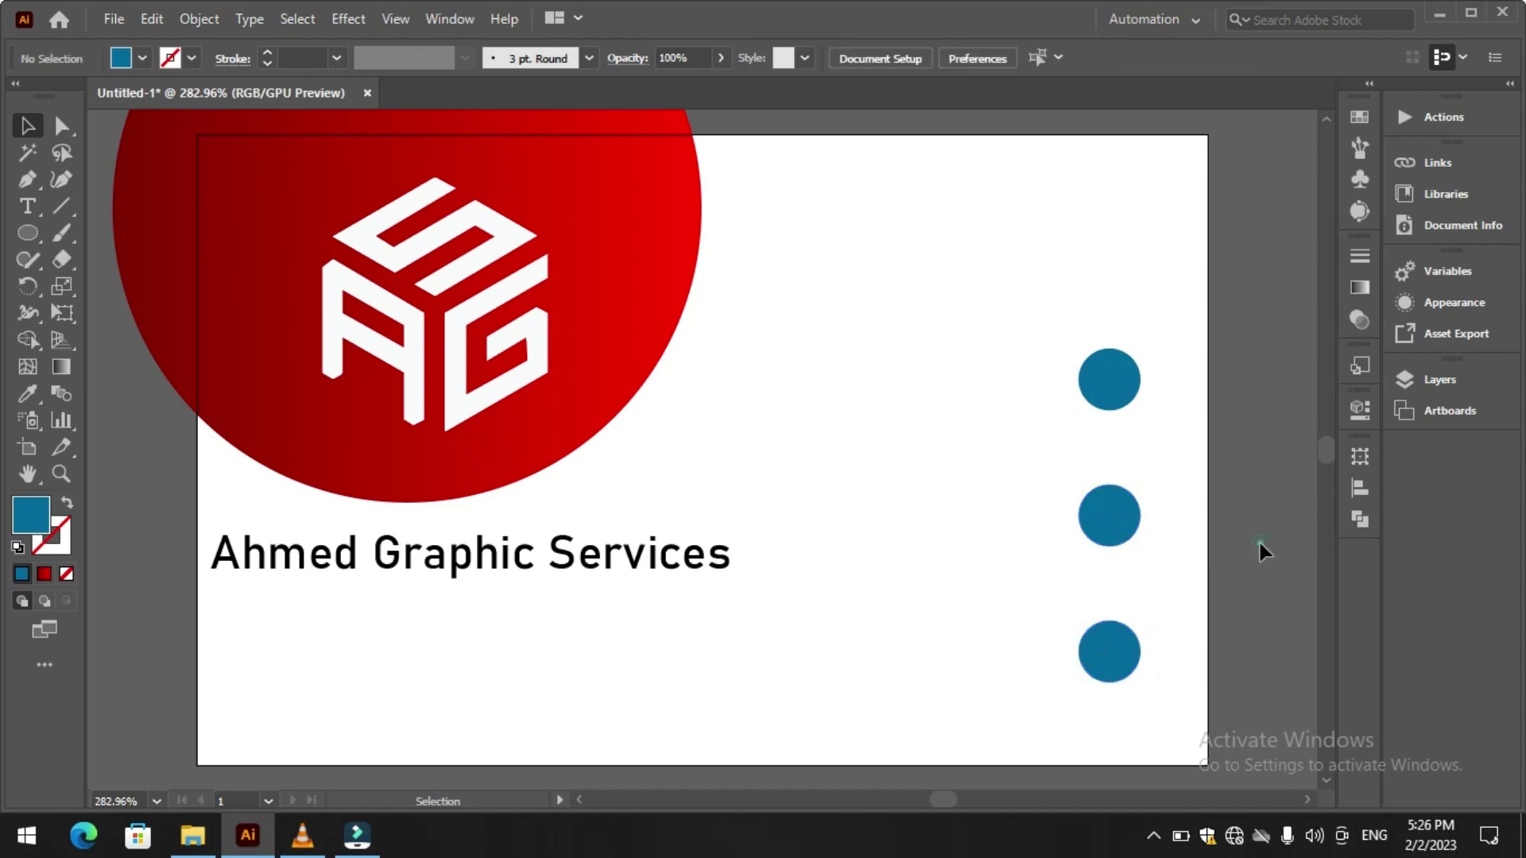
Move the company name to the card's top-right corner and shrink it slightly
click(725, 561)
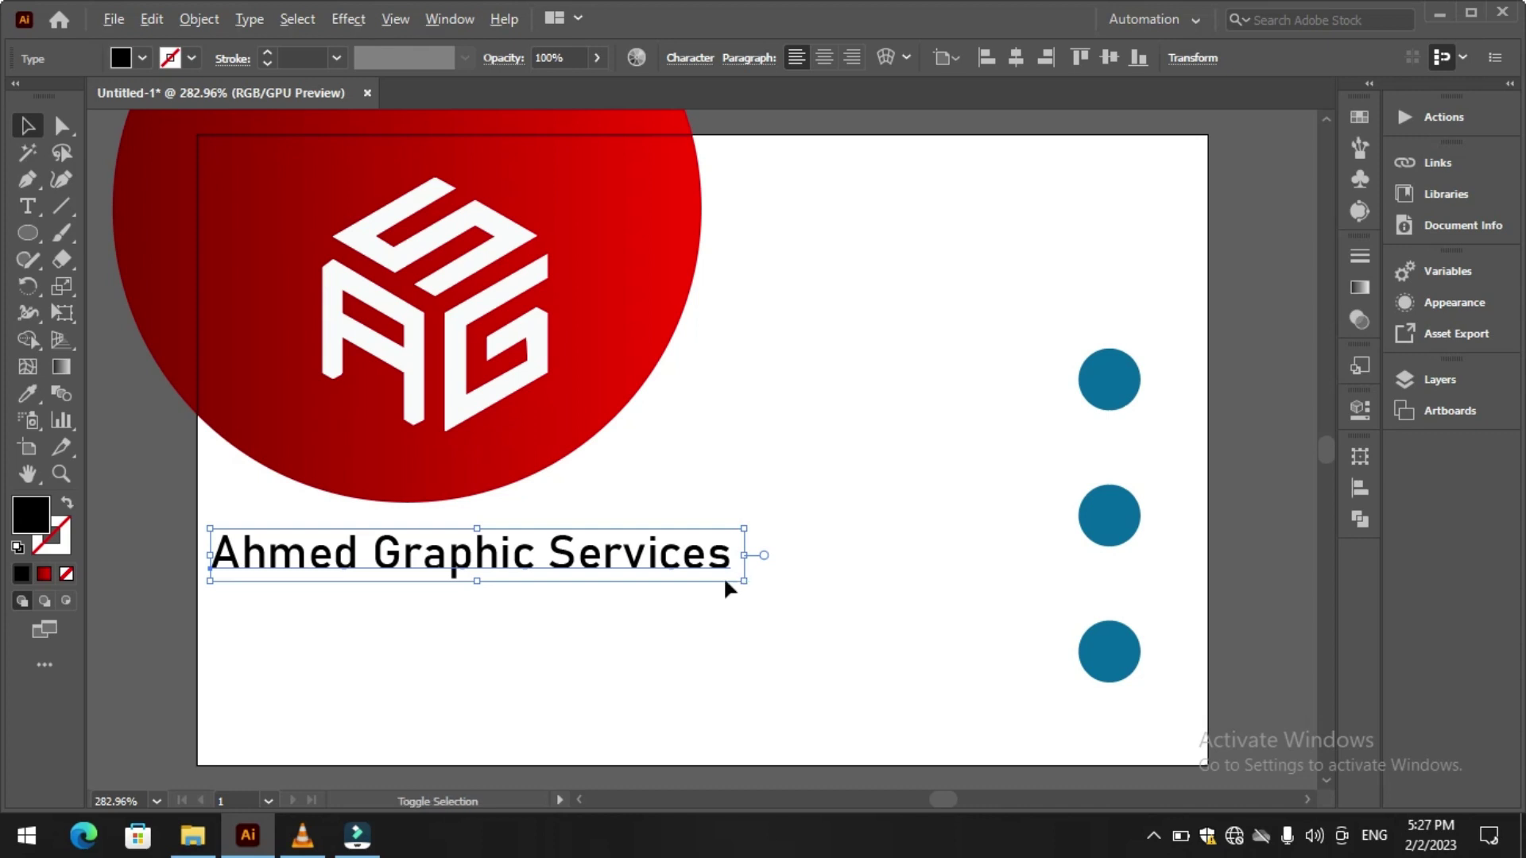
drag(632, 566, 1087, 180)
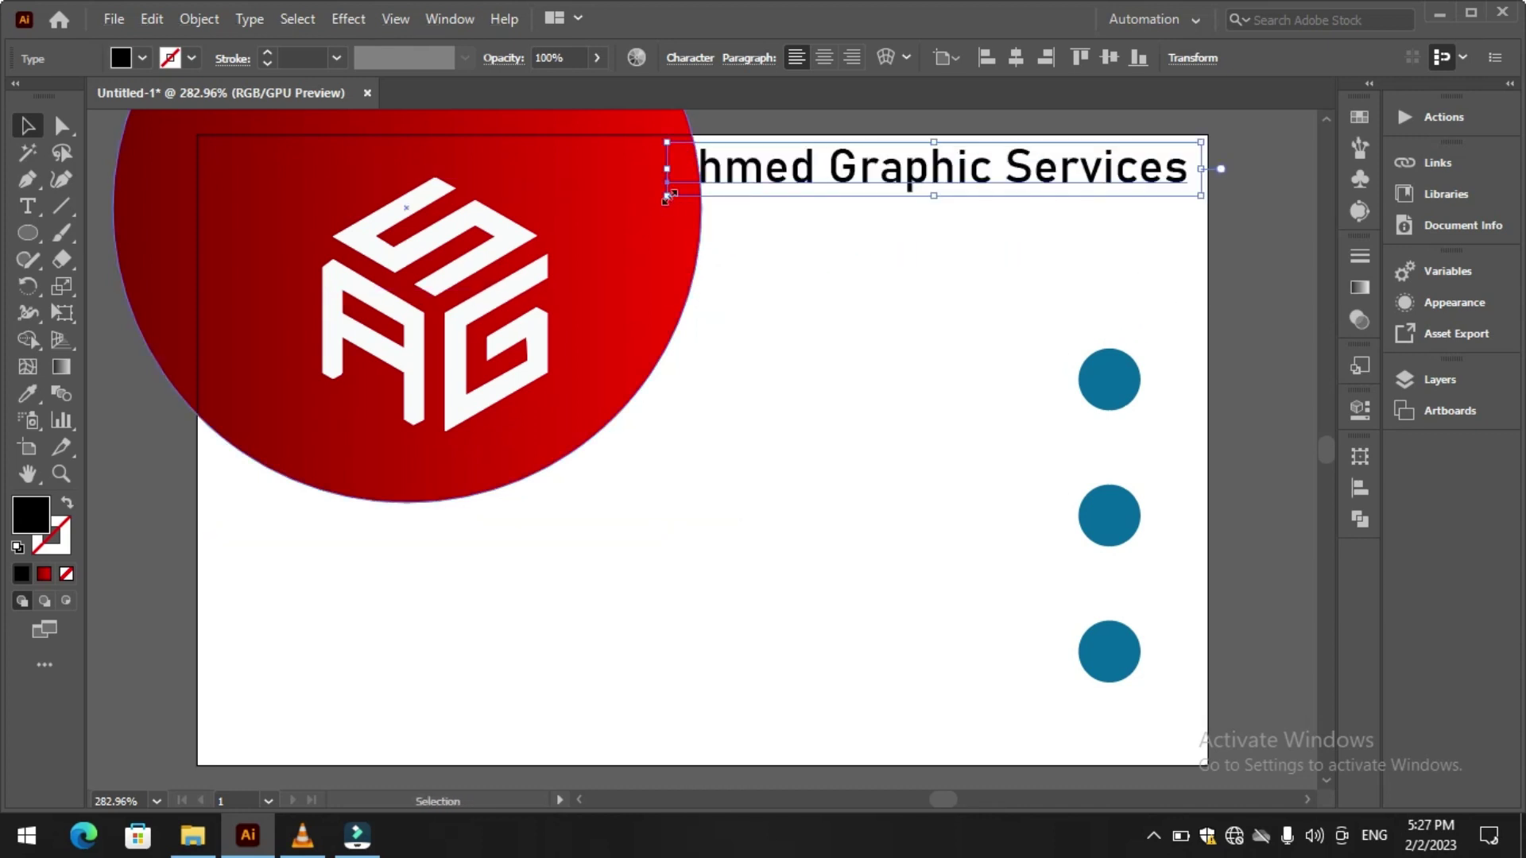
drag(670, 196, 691, 197)
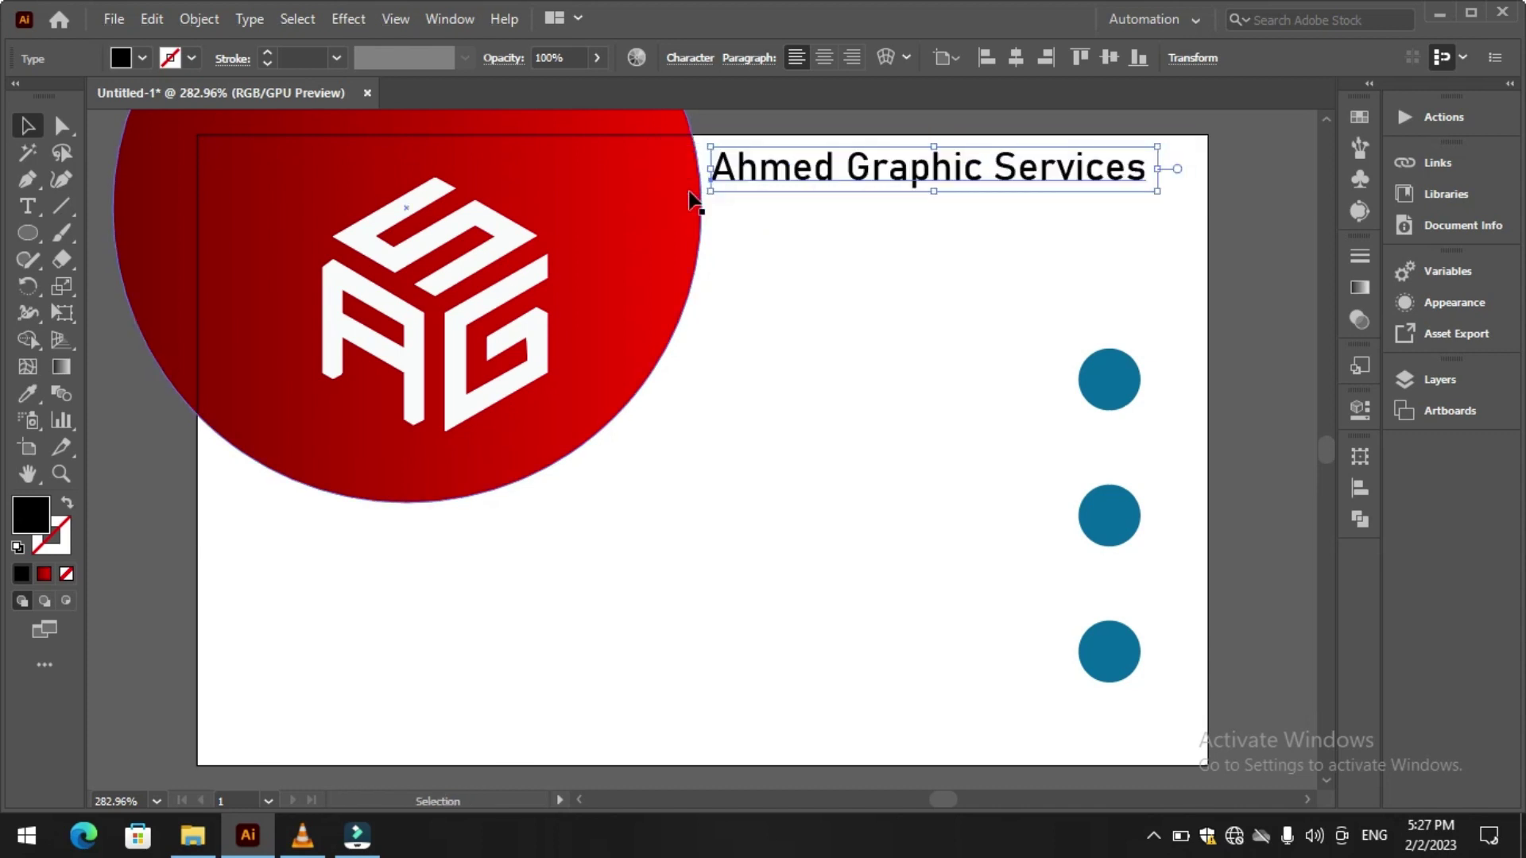
click(806, 349)
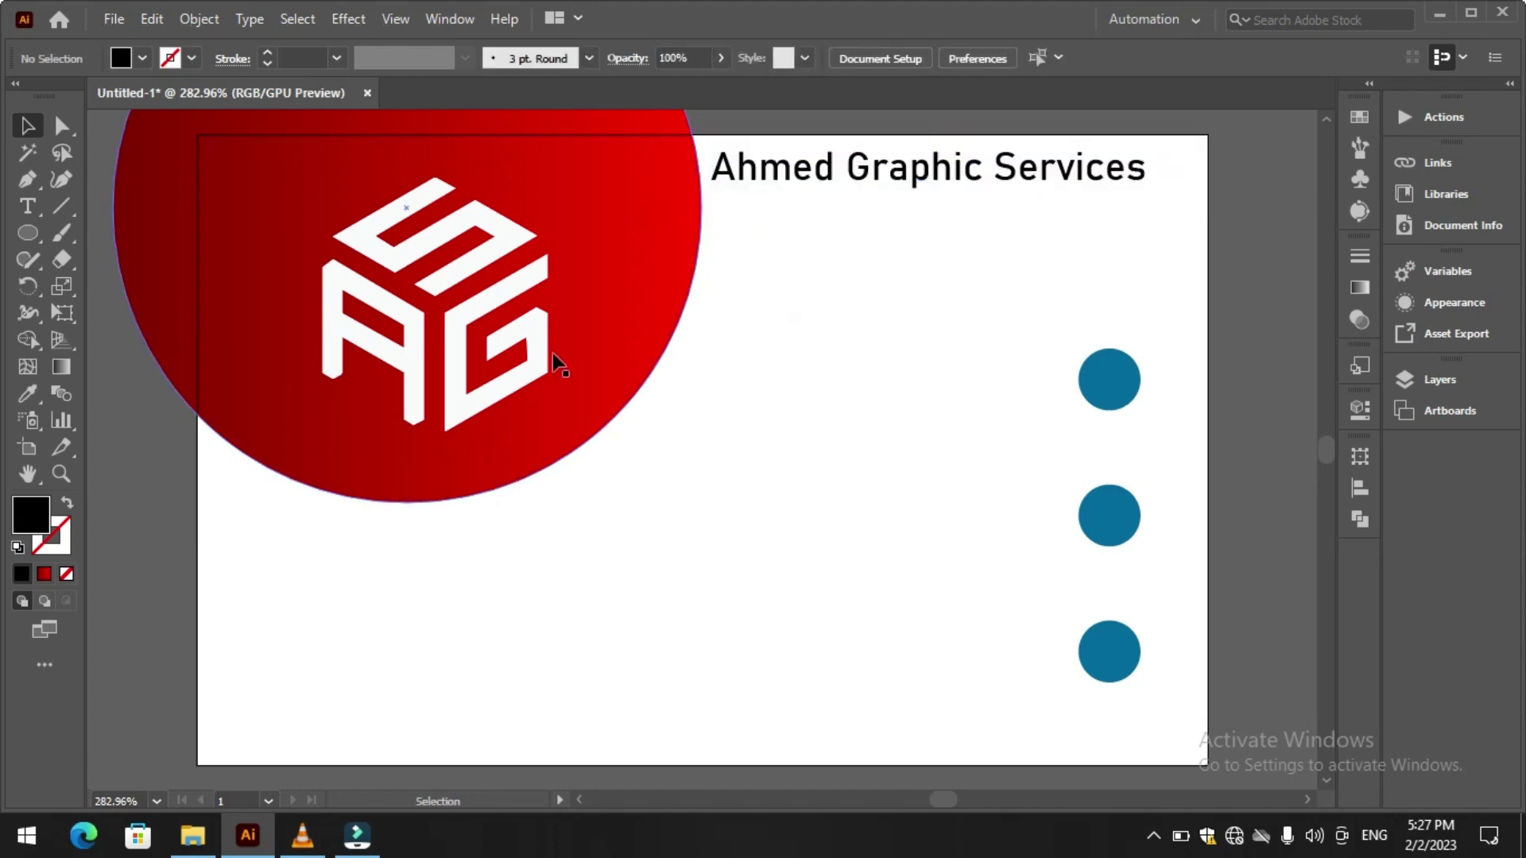
Add a new text line containing the phone number left of the middle circle
click(26, 209)
click(654, 574)
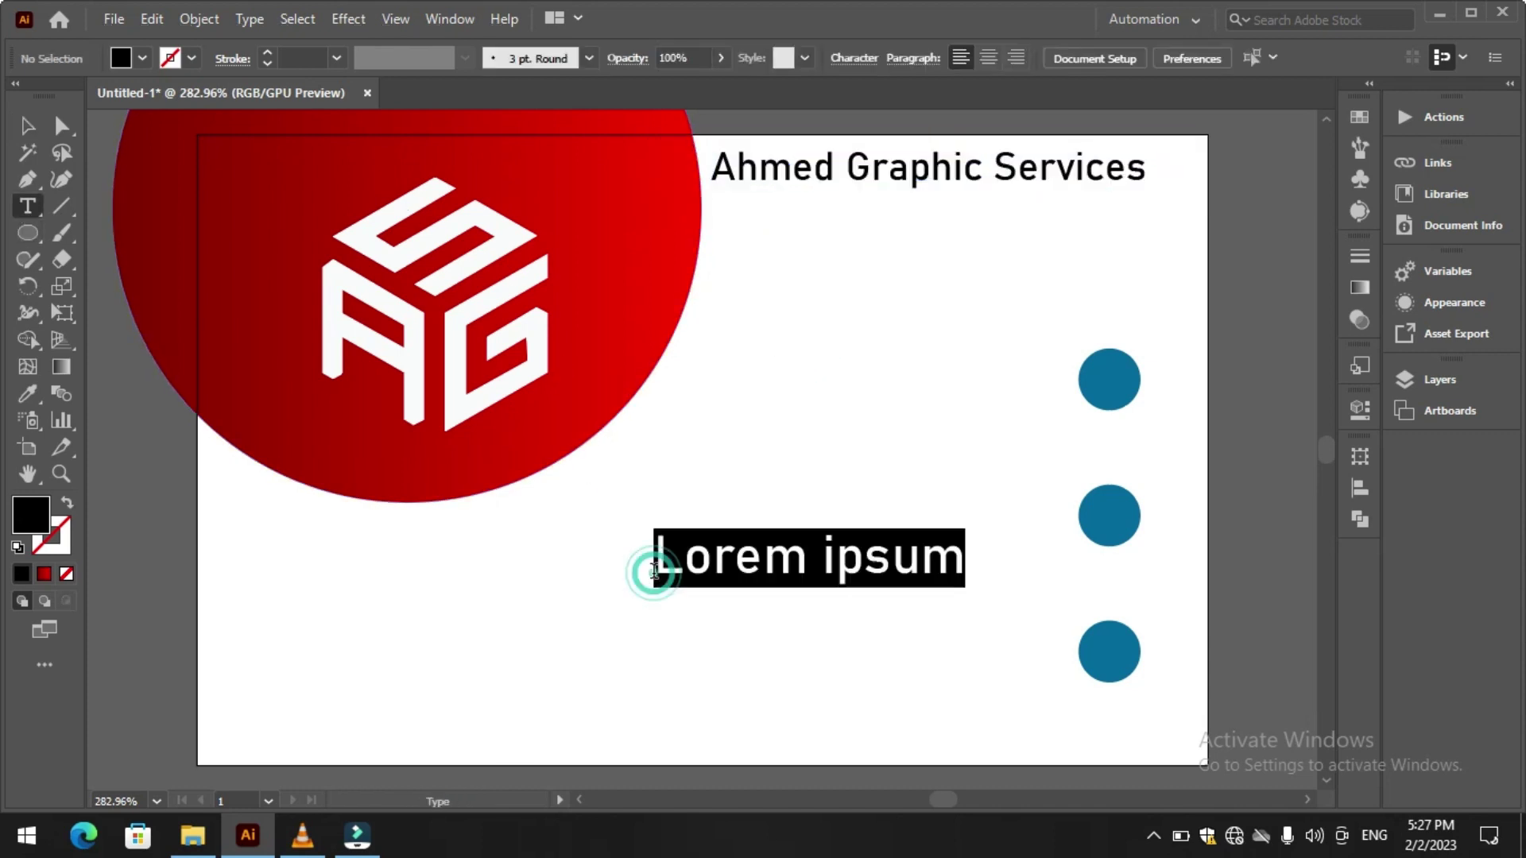
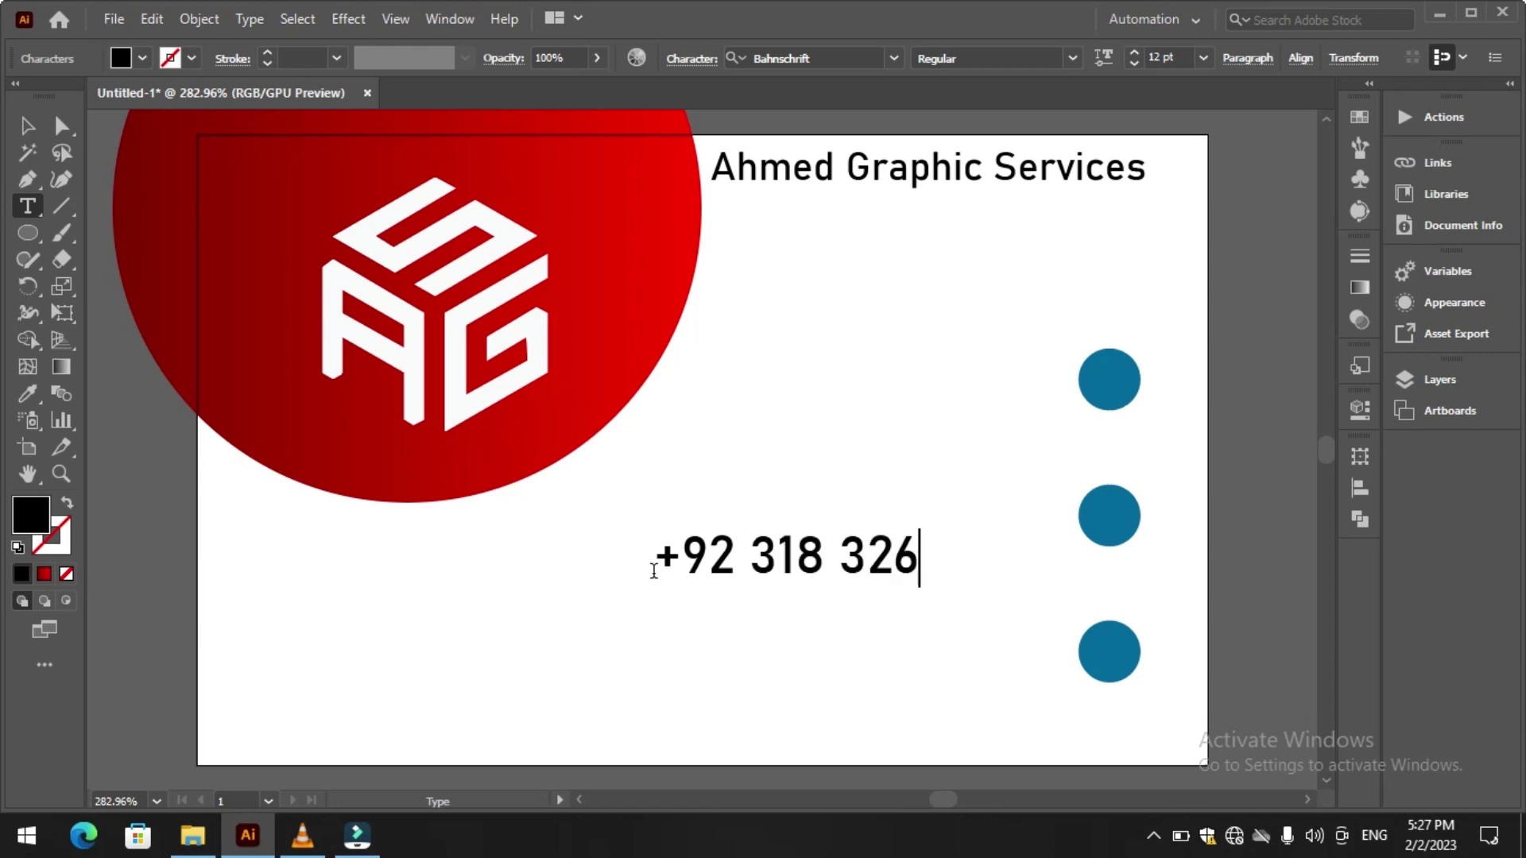
Shrink the phone number, place it beside the top teal circle, and copy it to the middle circle
click(26, 125)
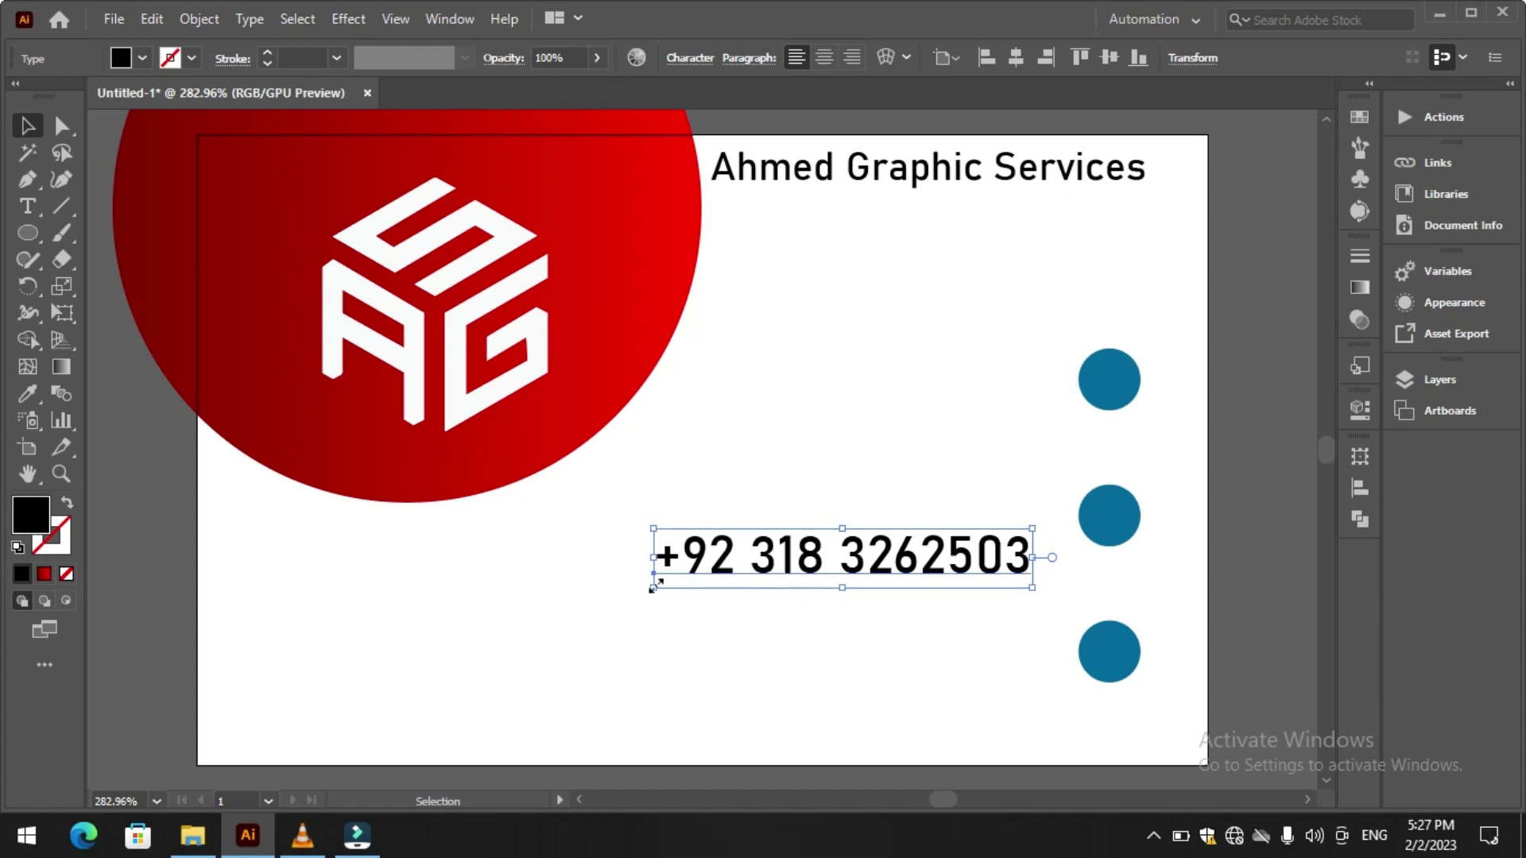
drag(652, 588, 679, 584)
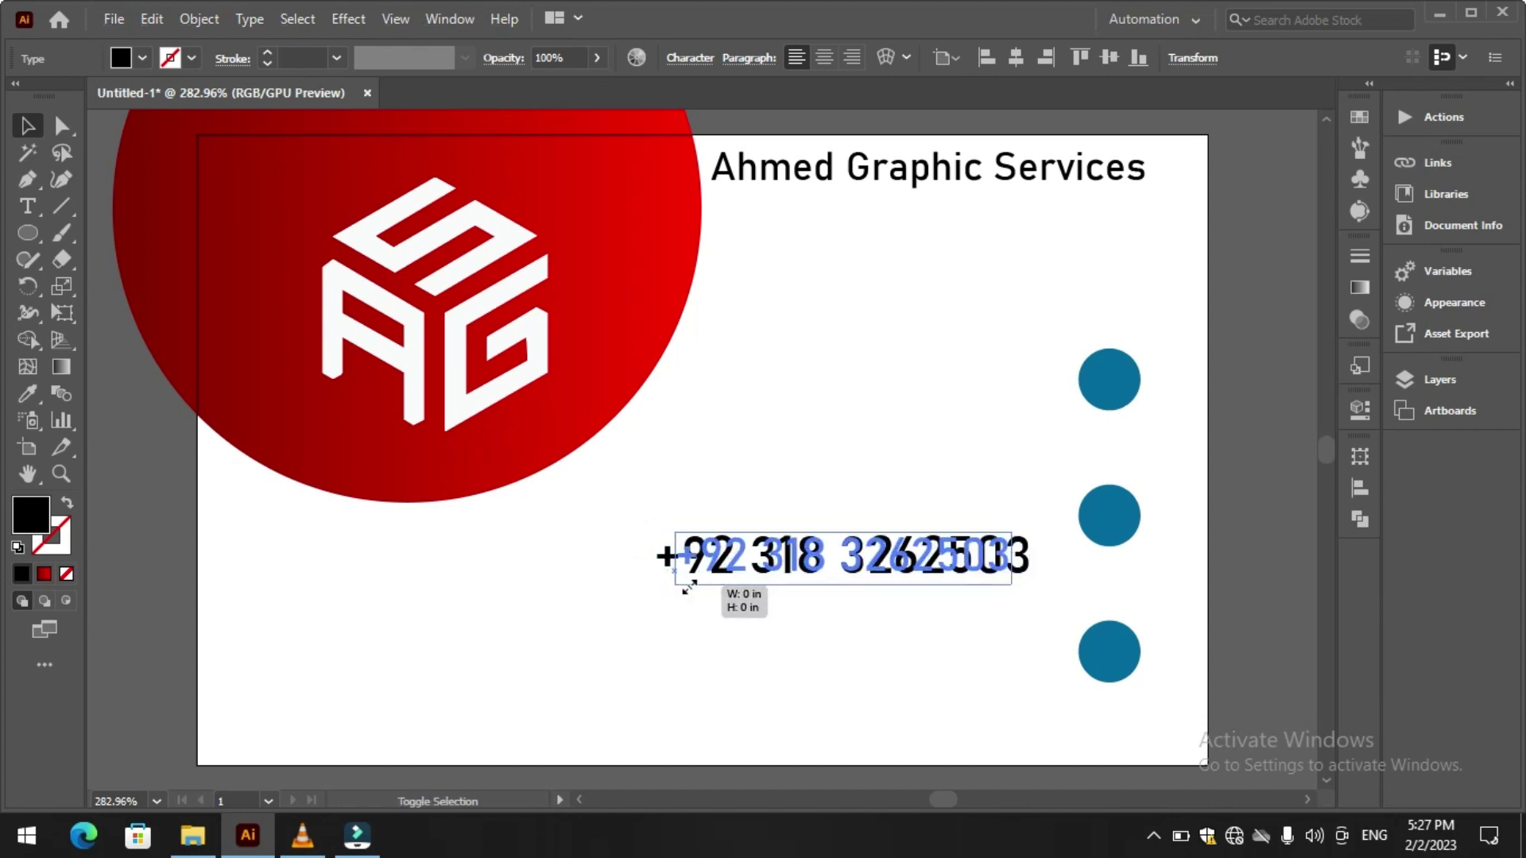
drag(924, 533, 970, 393)
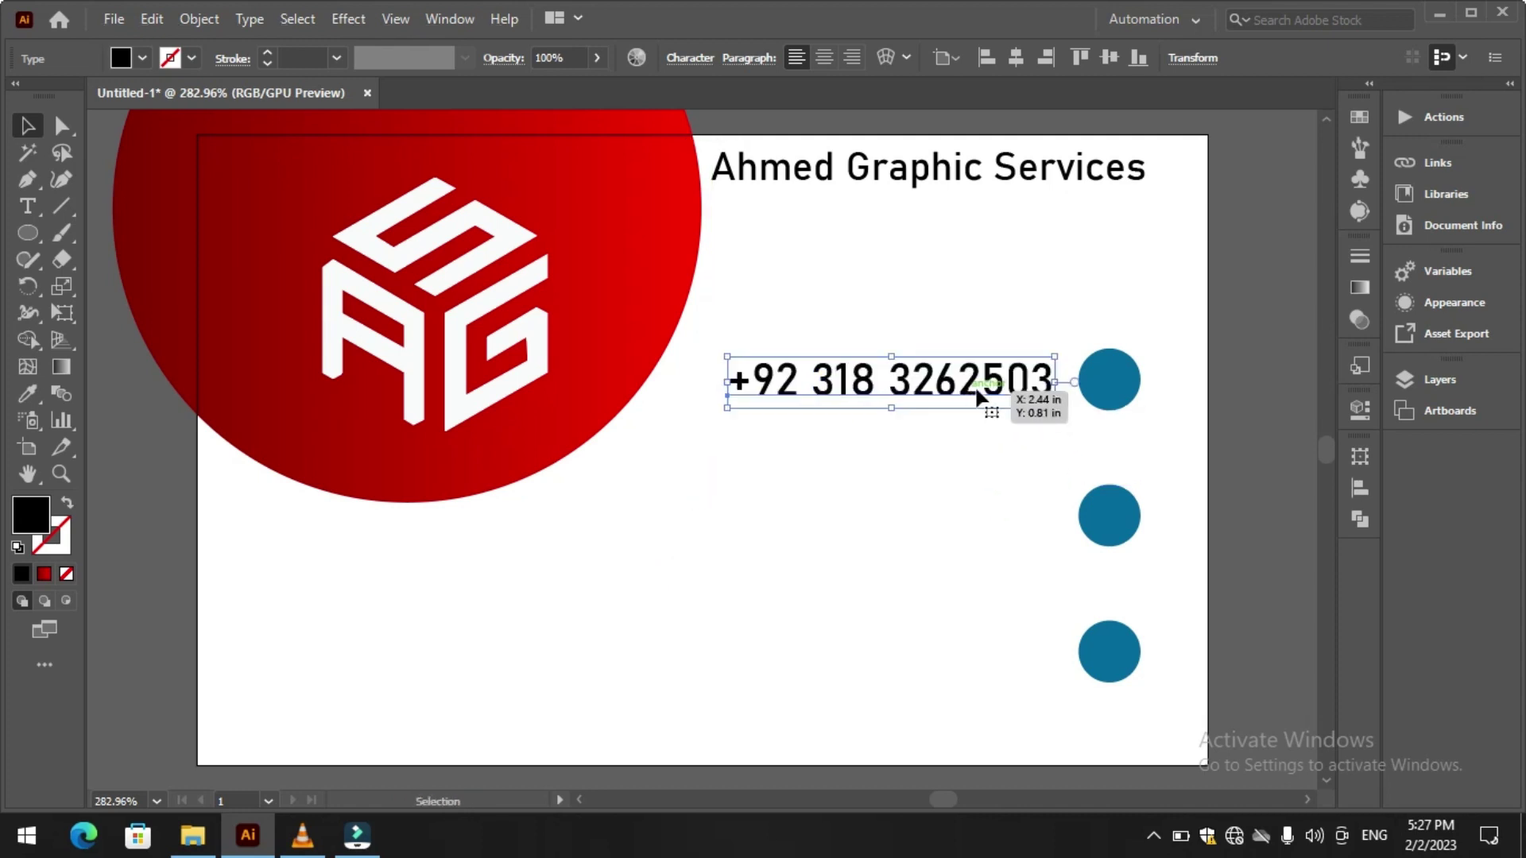
drag(968, 397, 975, 545)
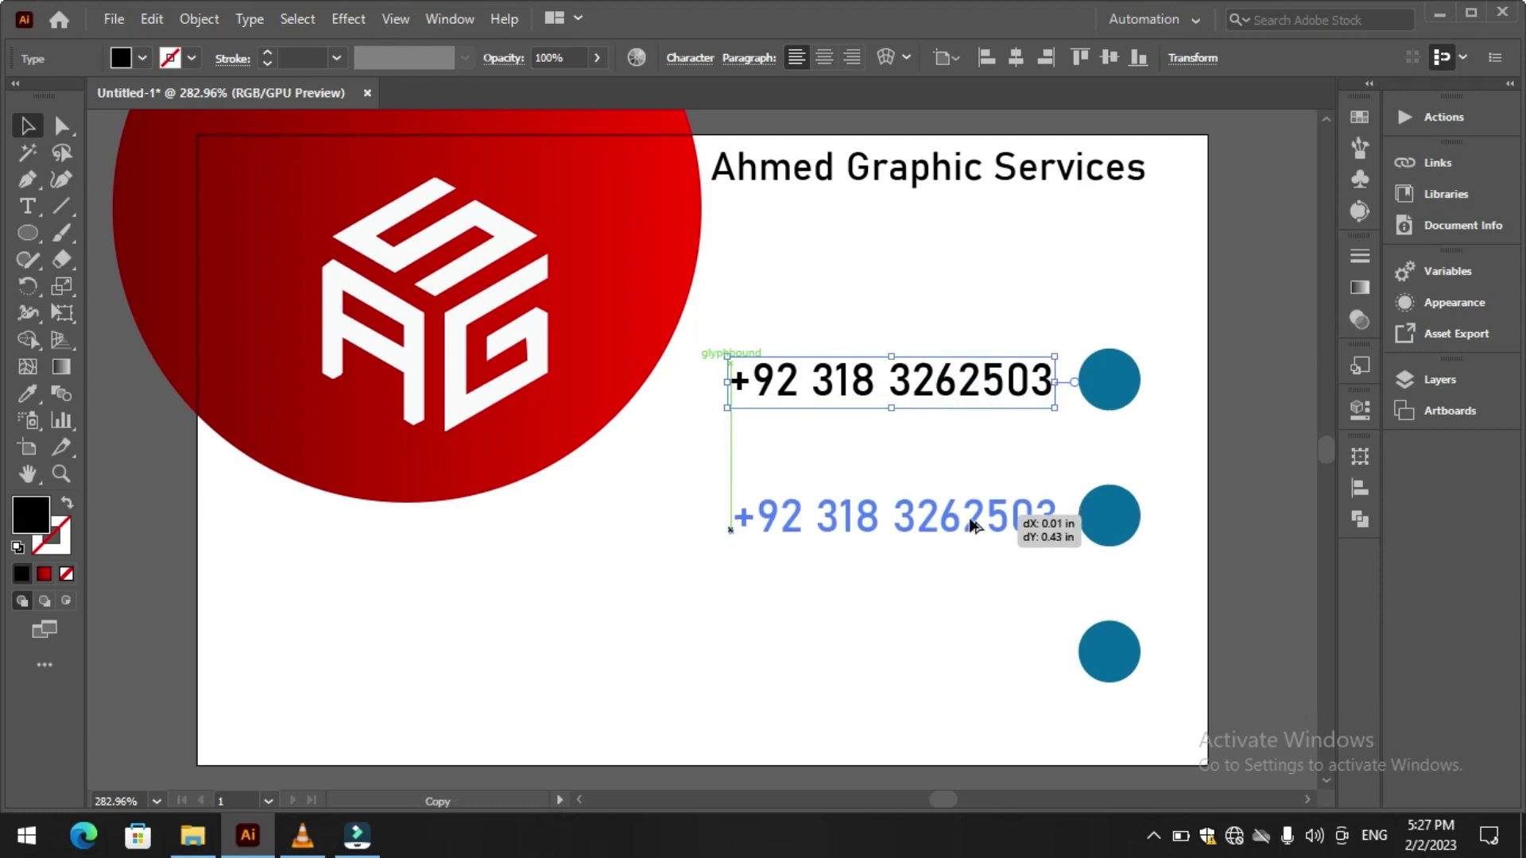
Change the middle line to 'Pakistan Sindh' and copy it beside the bottom circle
click(34, 203)
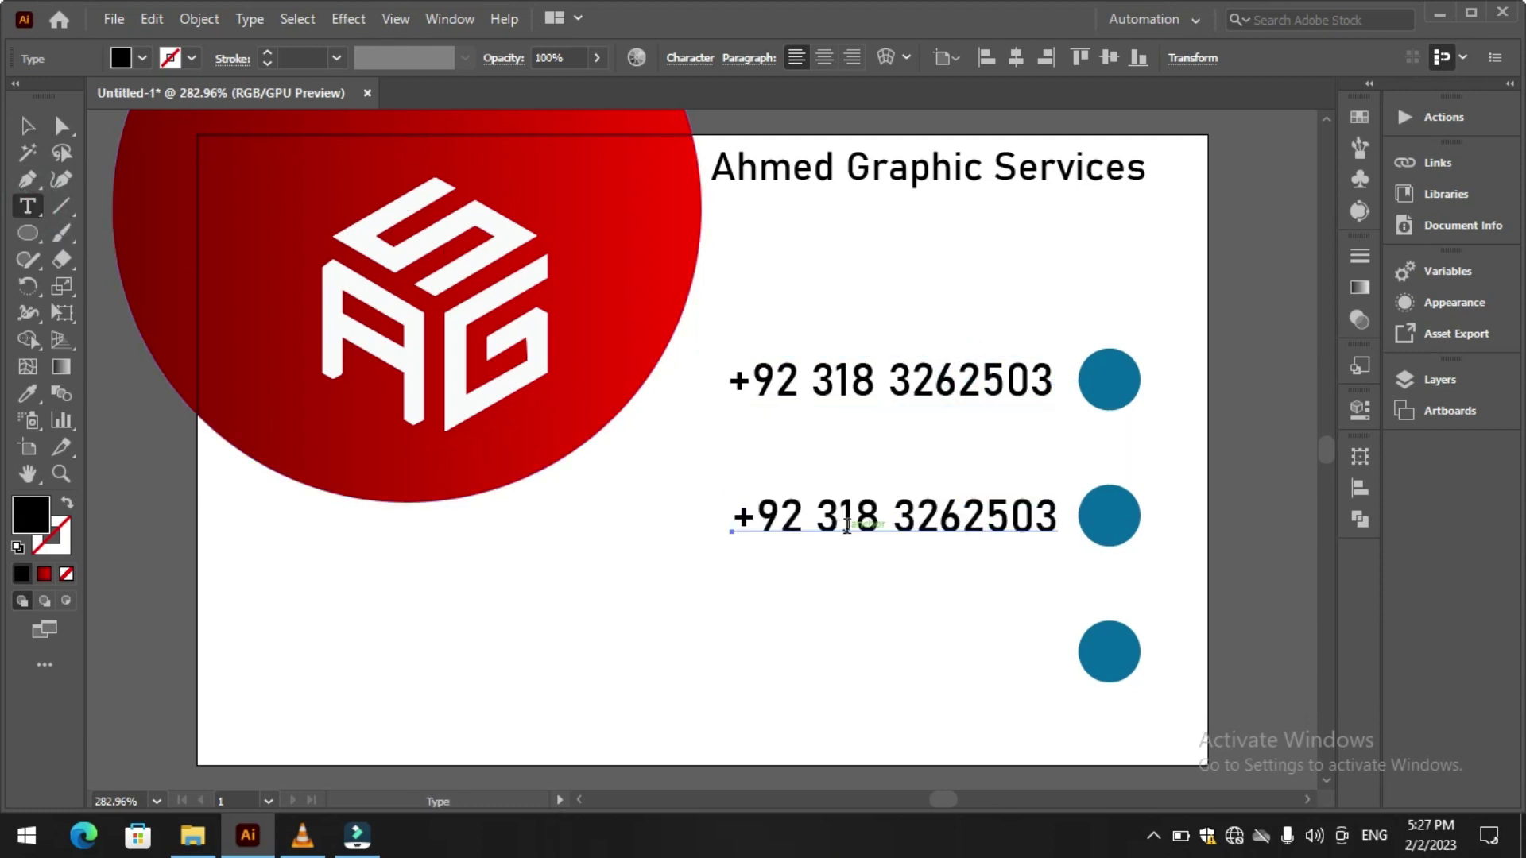
triple_click(867, 523)
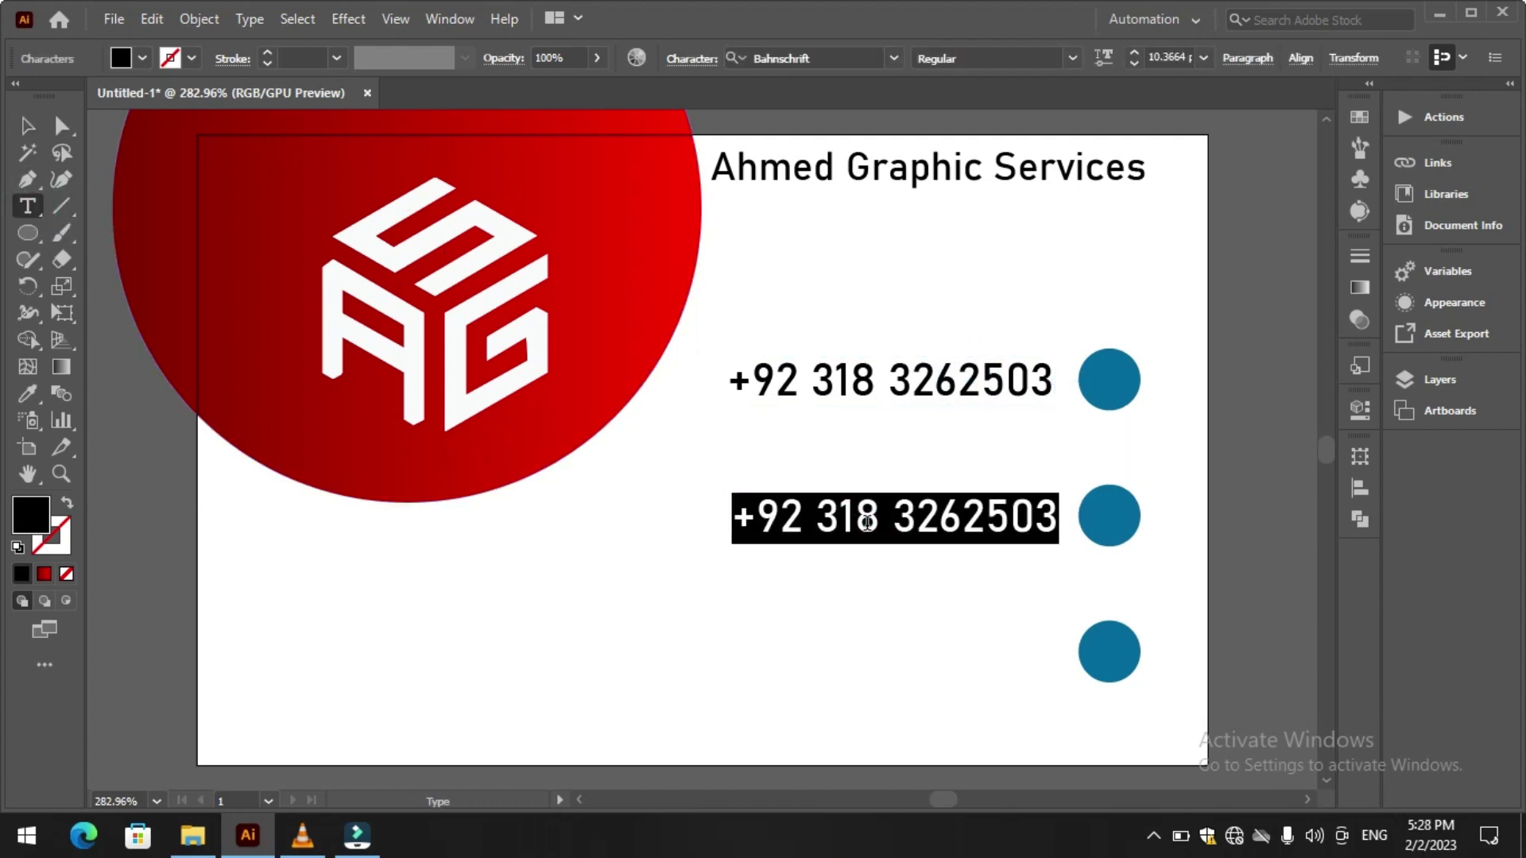
text(Pakistan)
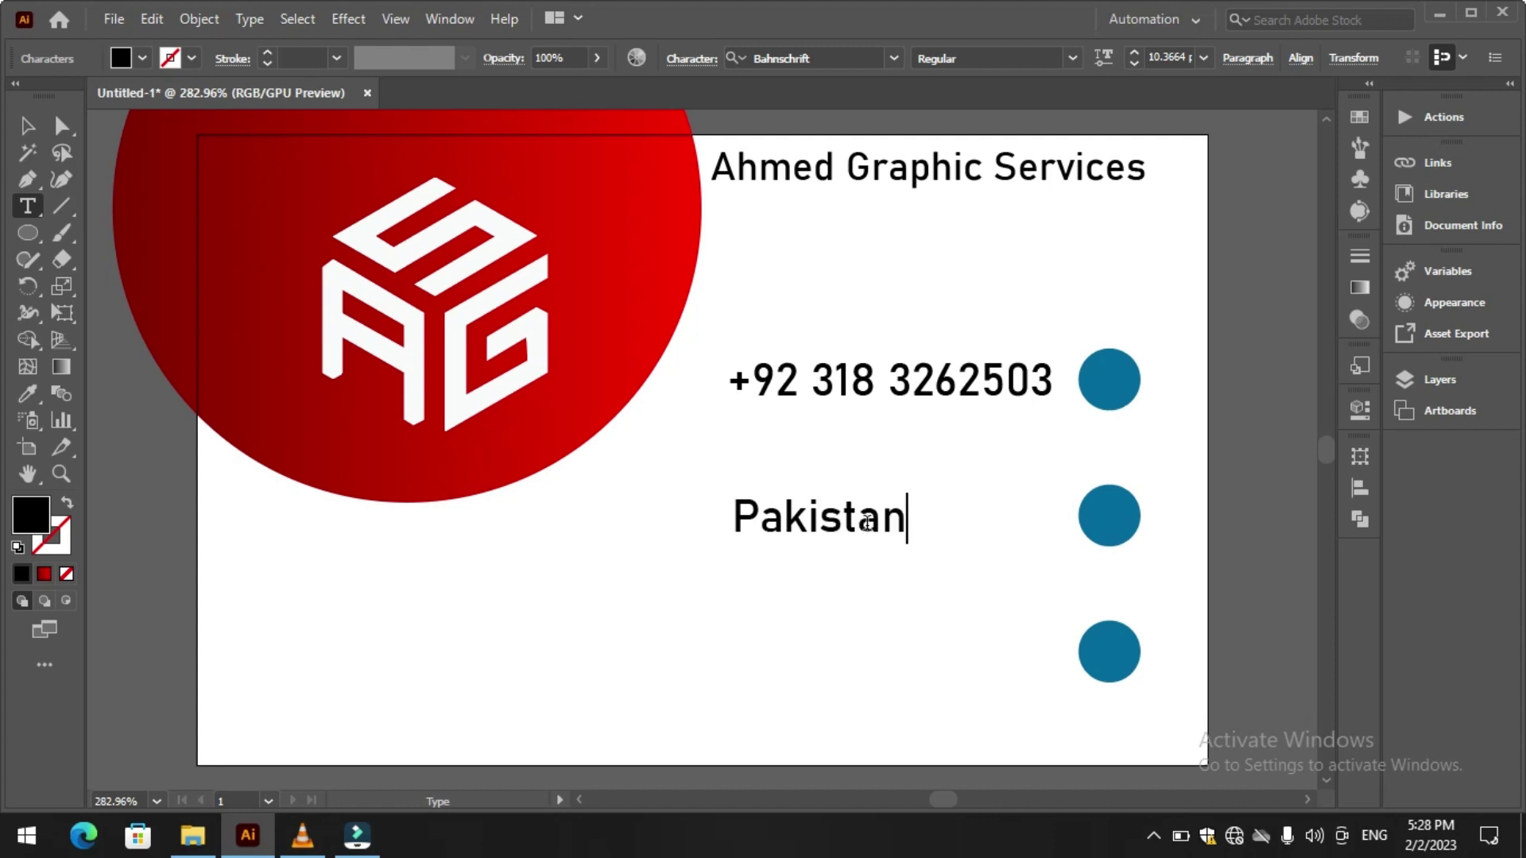
text( Sind)
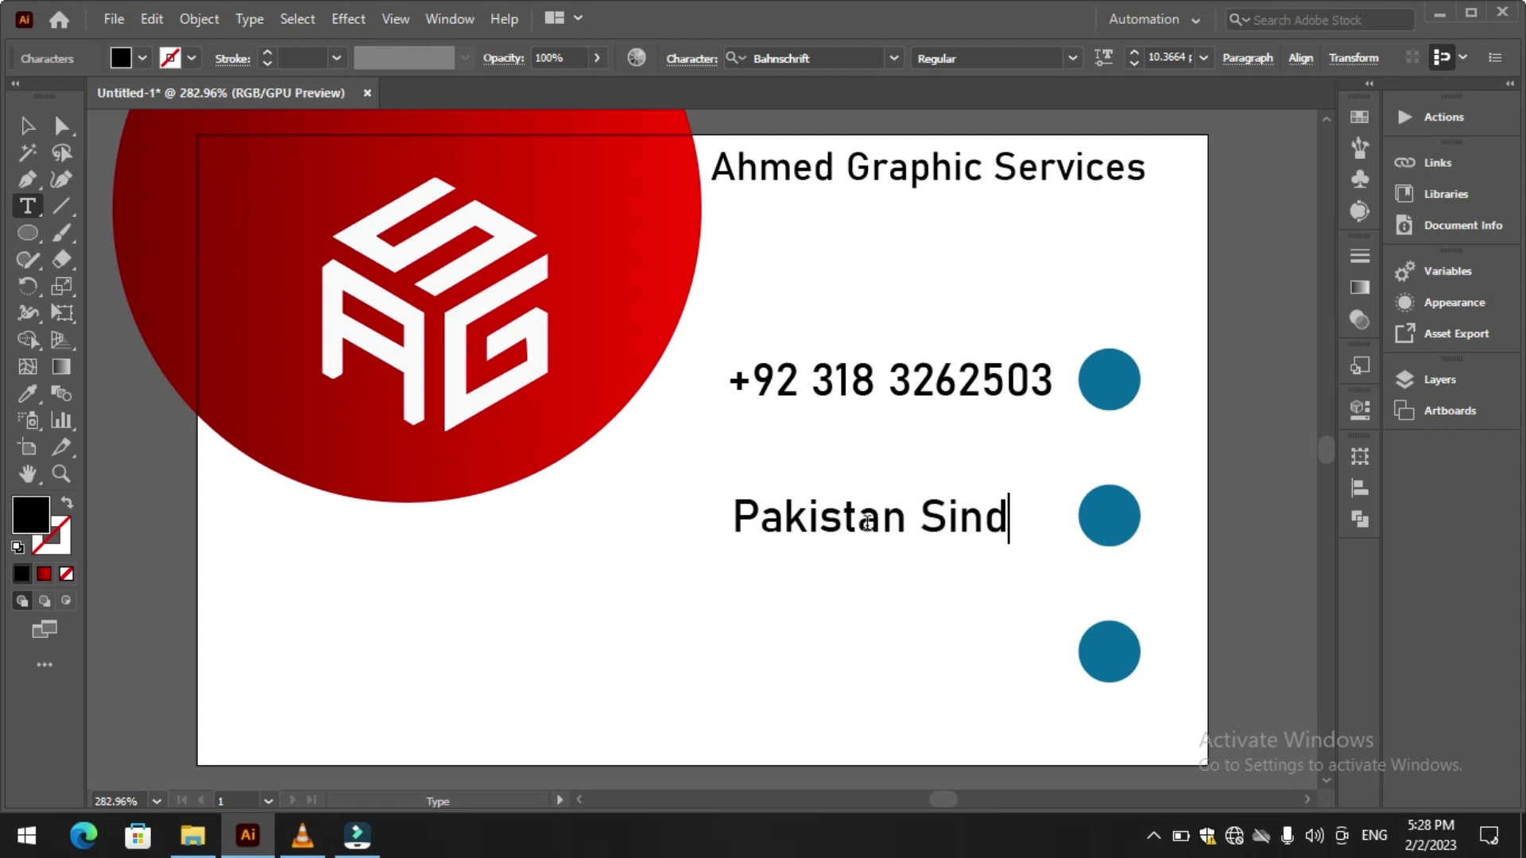
text(h)
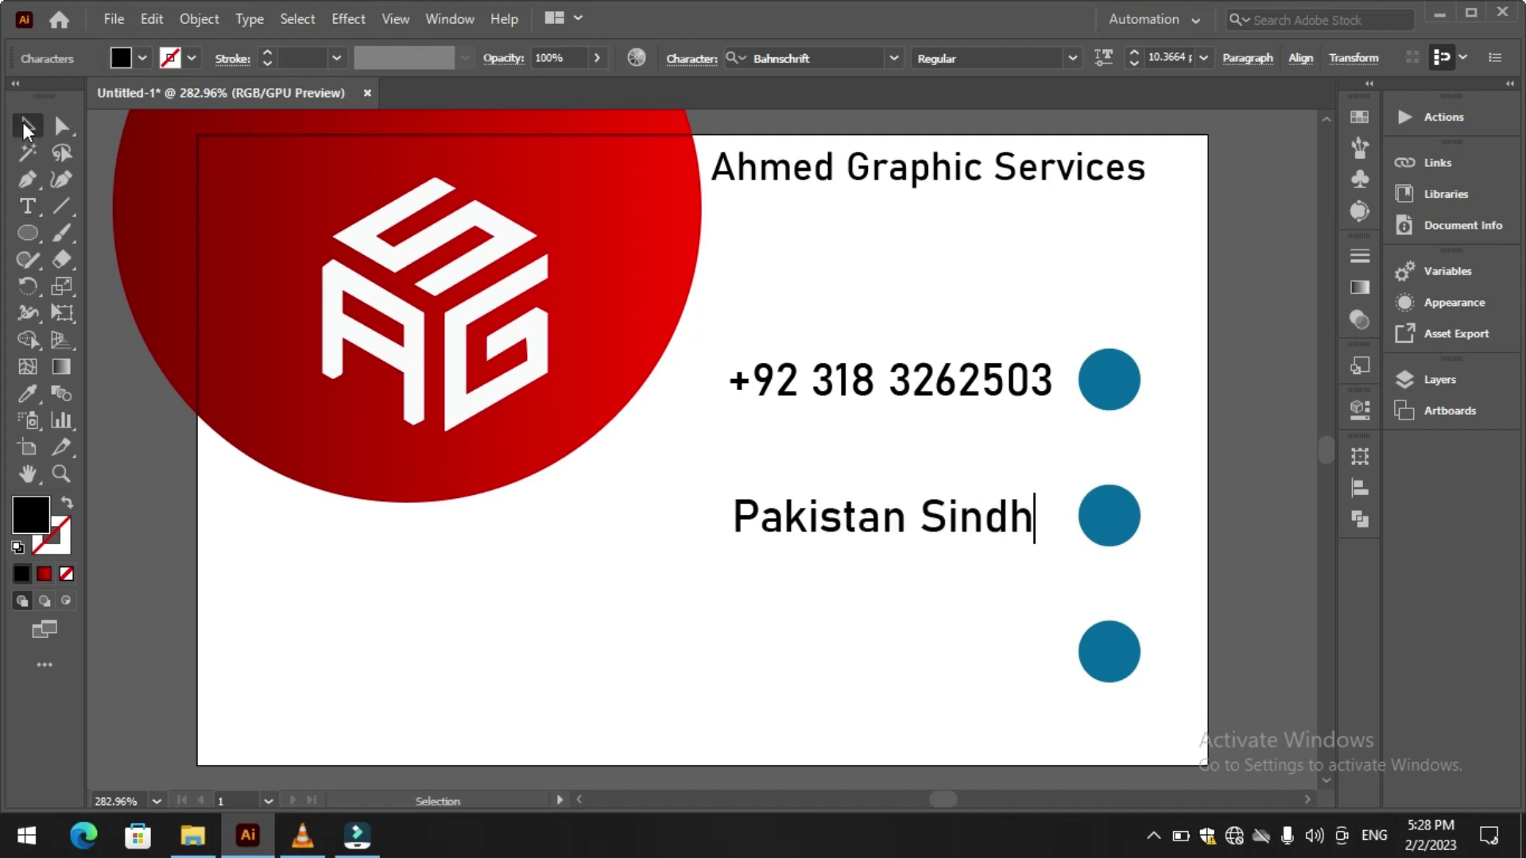
click(27, 126)
drag(910, 524, 909, 659)
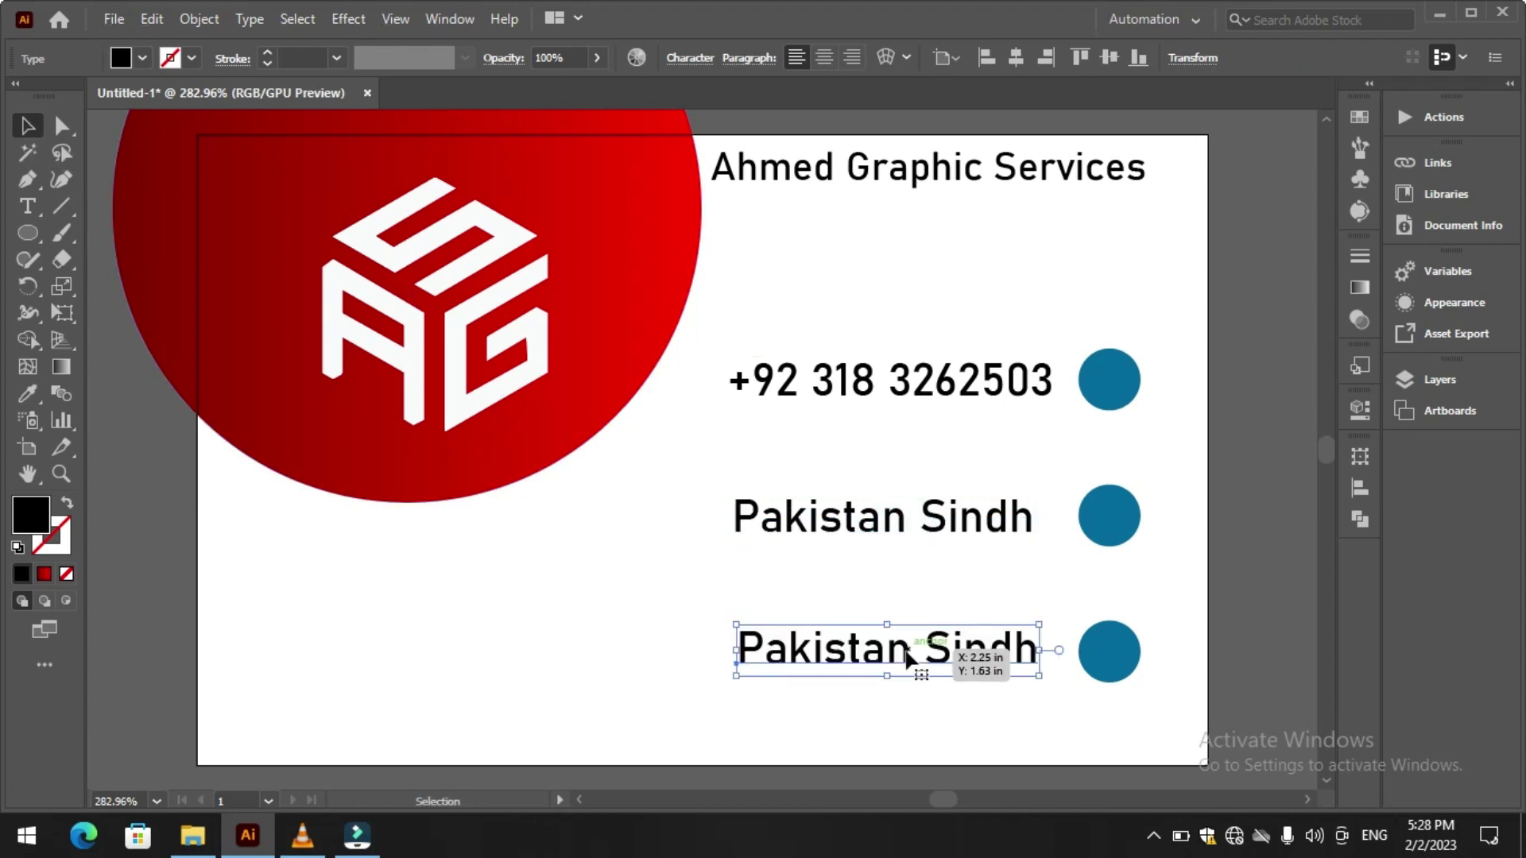
Replace the bottom line's text with the e-mail address and nudge it left off the circle
click(27, 206)
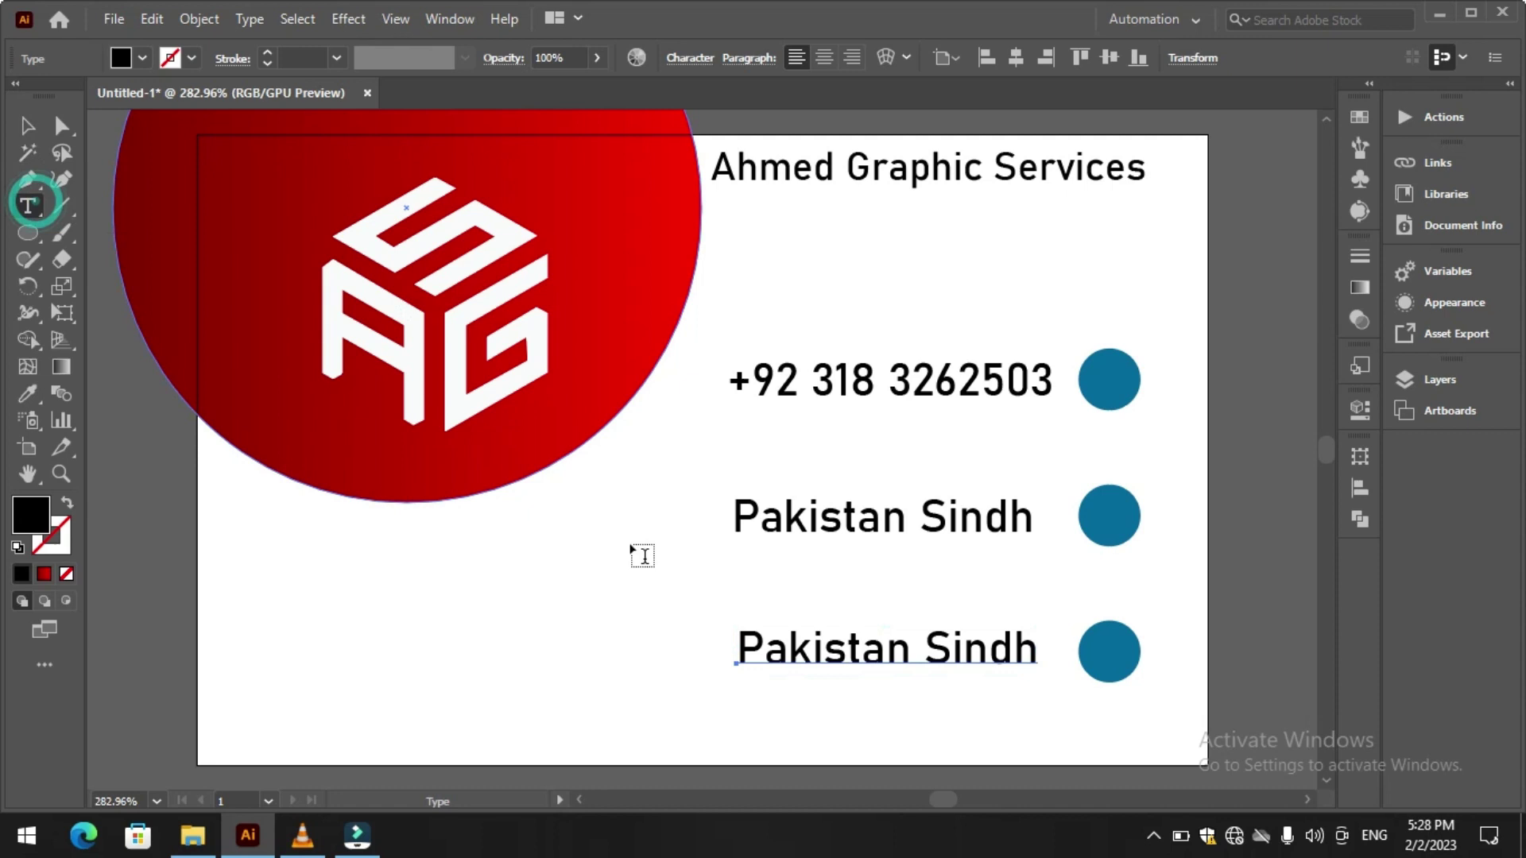
triple_click(905, 647)
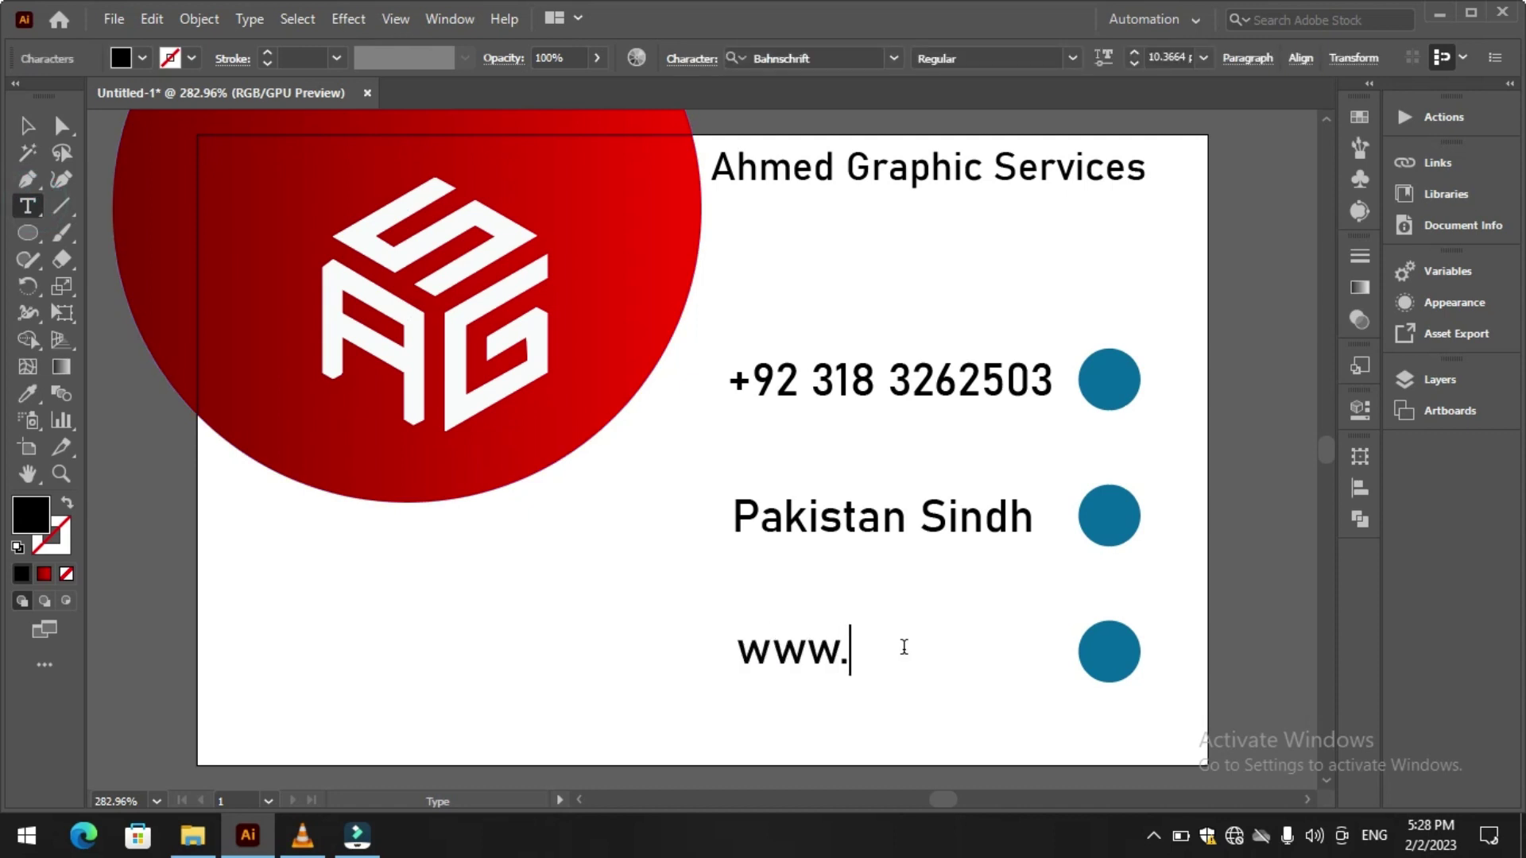
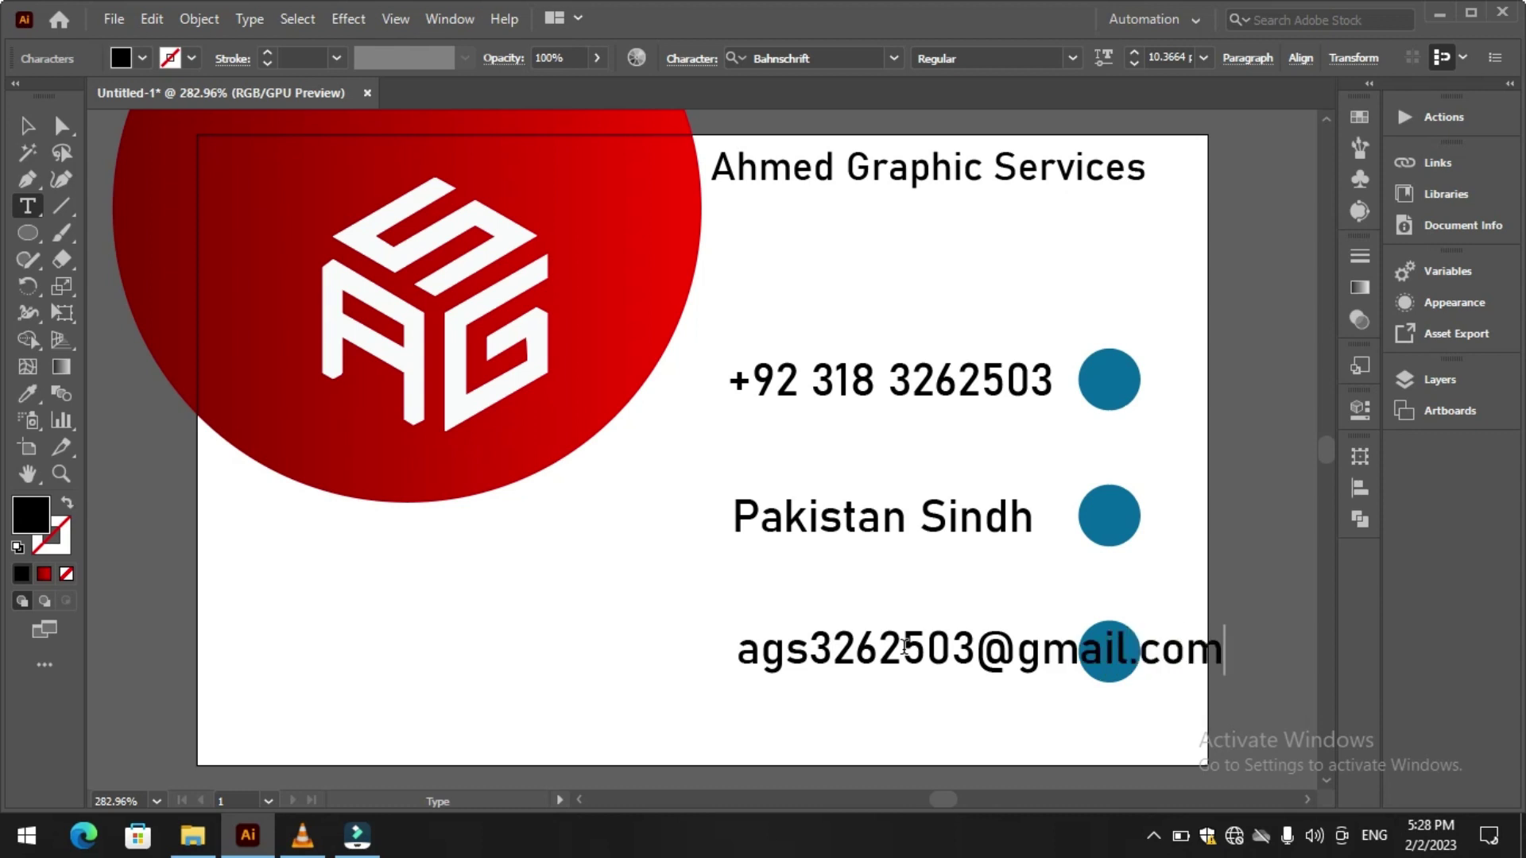
key(Escape)
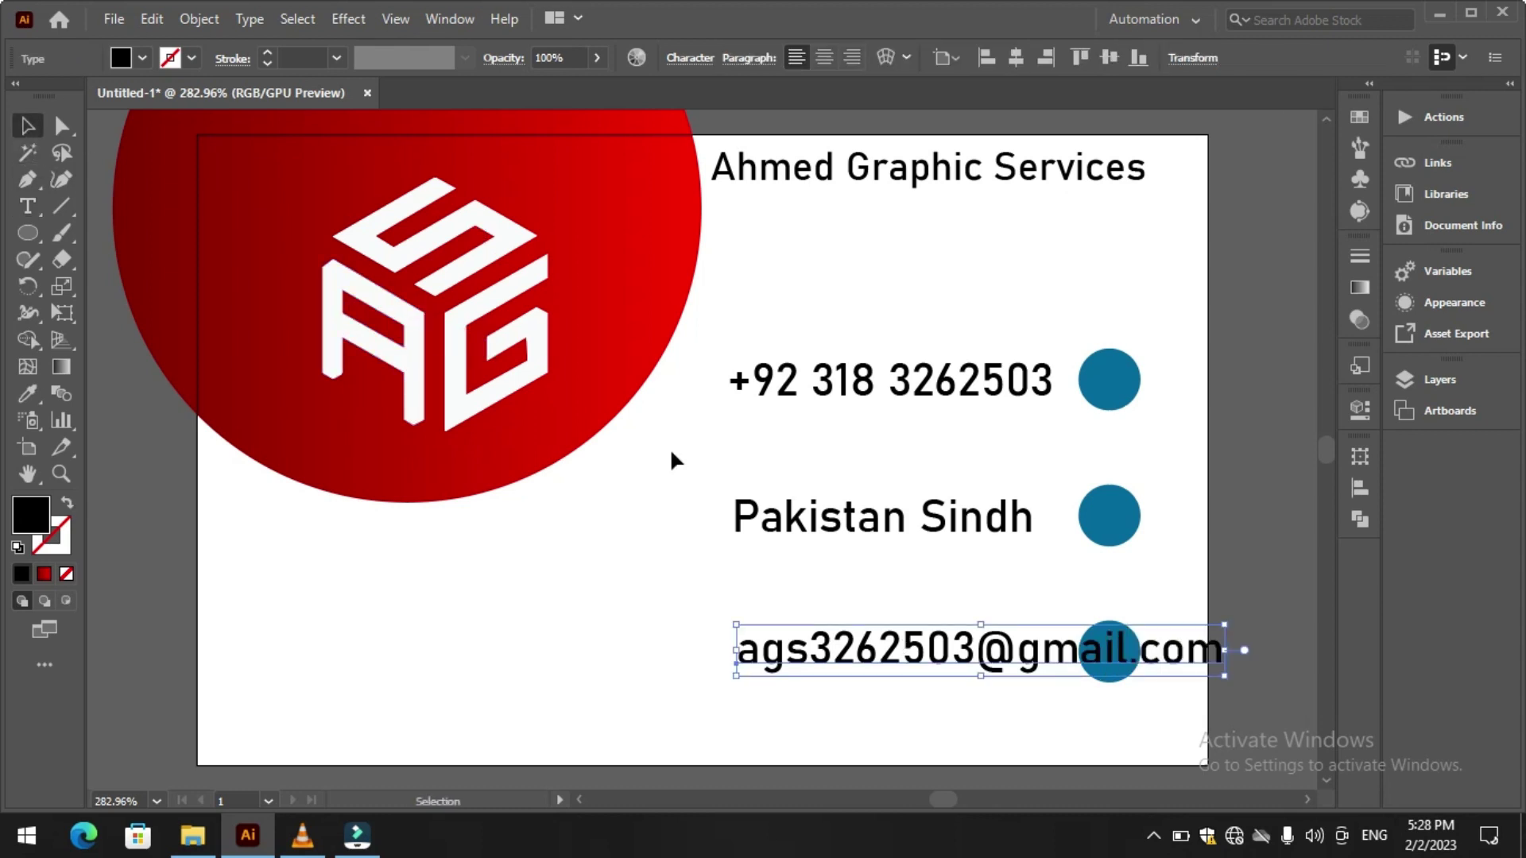
key(Left)
key(Left)
key(Left)
key(Left)
key(Left)
key(Left)
key(Left)
key(Left)
key(Left)
key(Left)
key(Left)
key(Left)
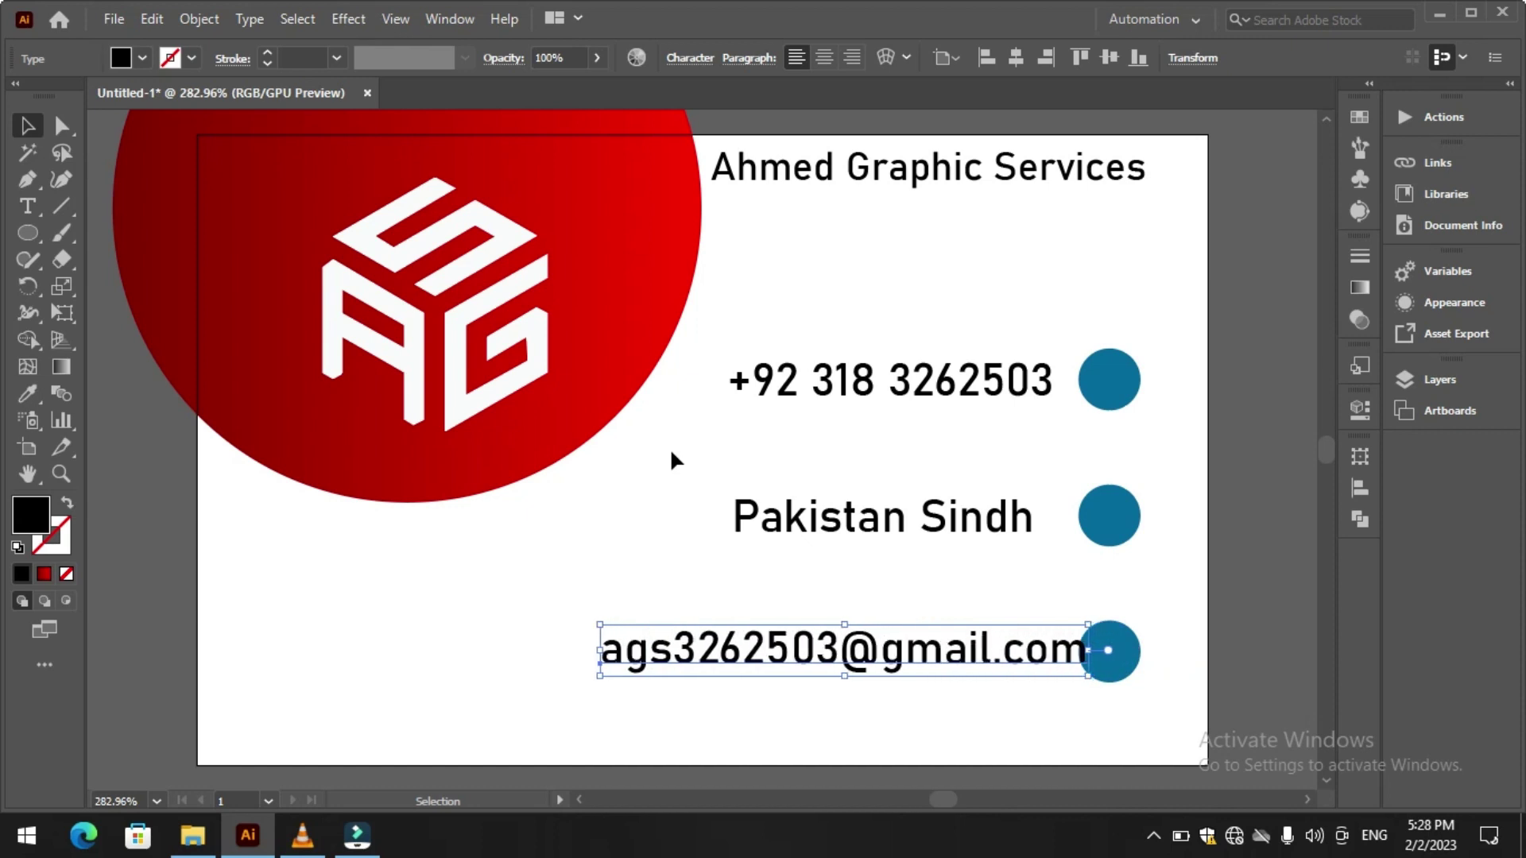
key(Left)
key(Left)
key(Left)
key(Left)
Nudge the location line right and move the phone and location rows down toward the e-mail row
click(902, 555)
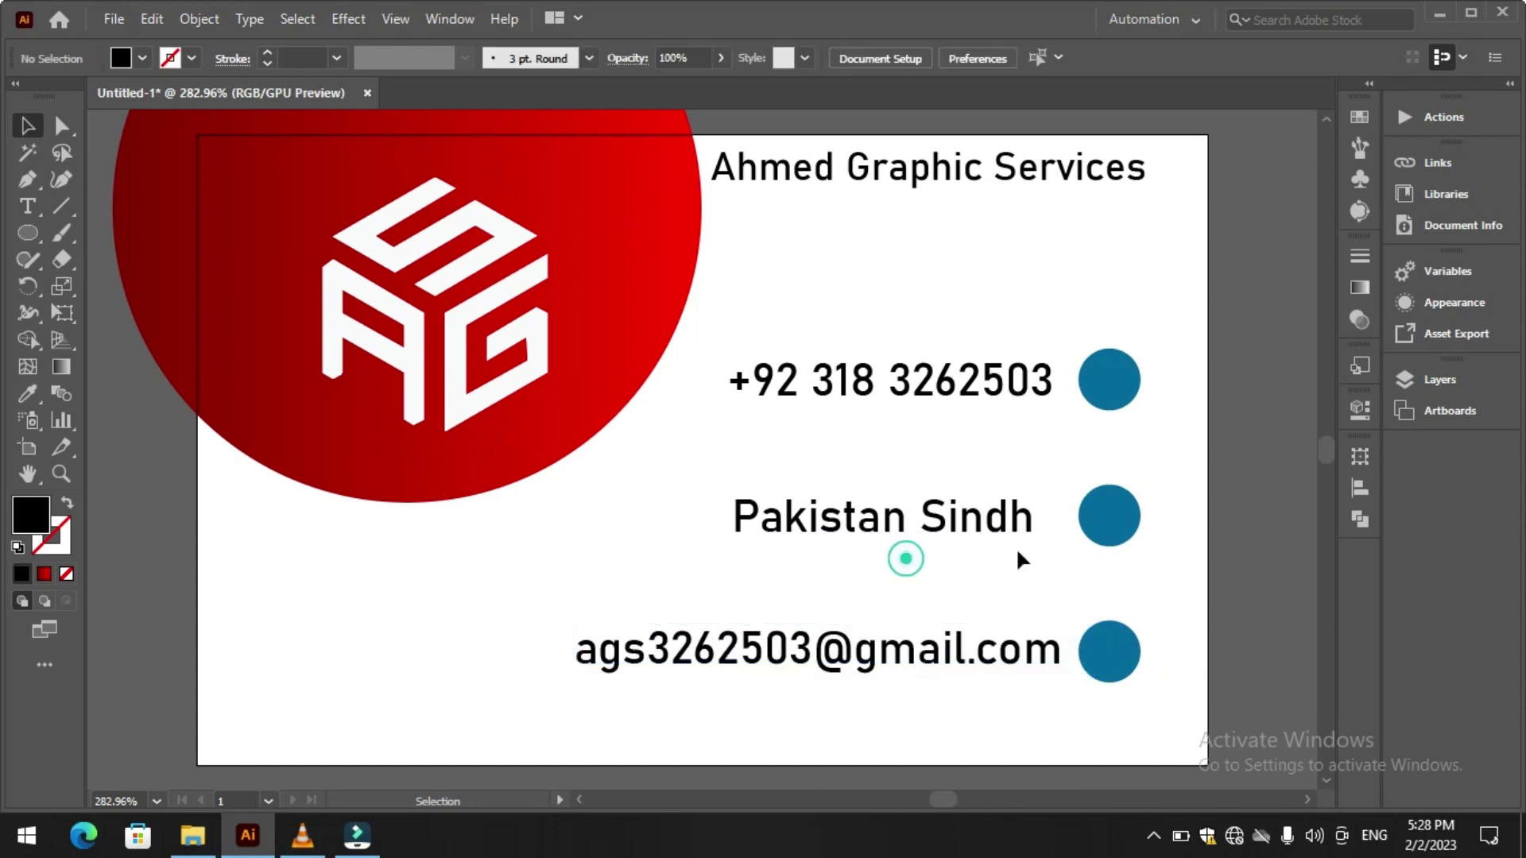
click(1012, 524)
key(Right)
key(Right)
key(Right)
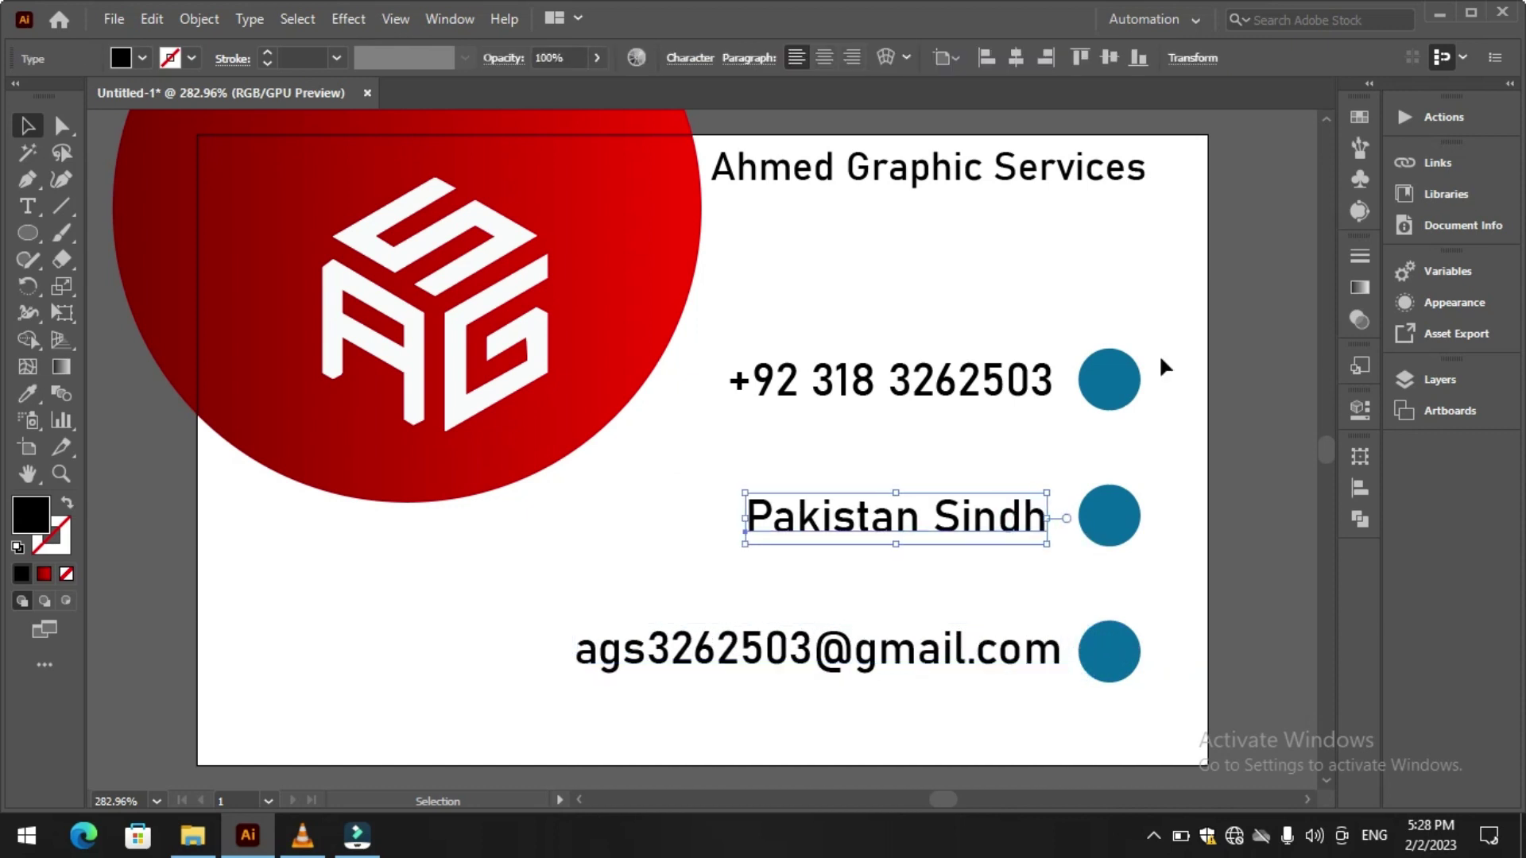
drag(1158, 318, 707, 586)
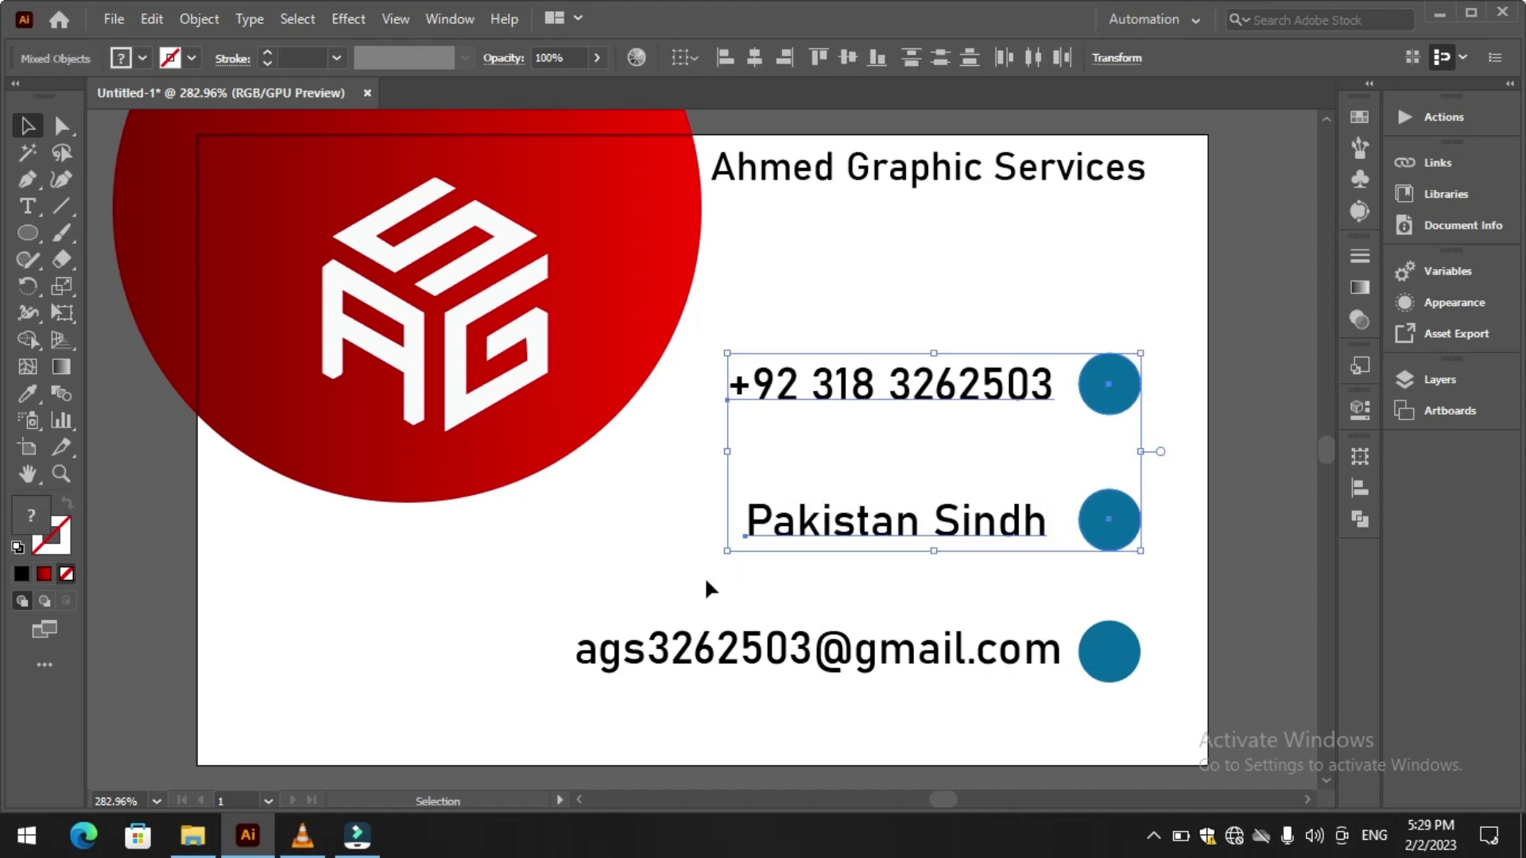
key(Down)
key(Down)
key(Down)
key(Down)
key(Down)
key(Down)
key(Down)
key(Down)
key(Down)
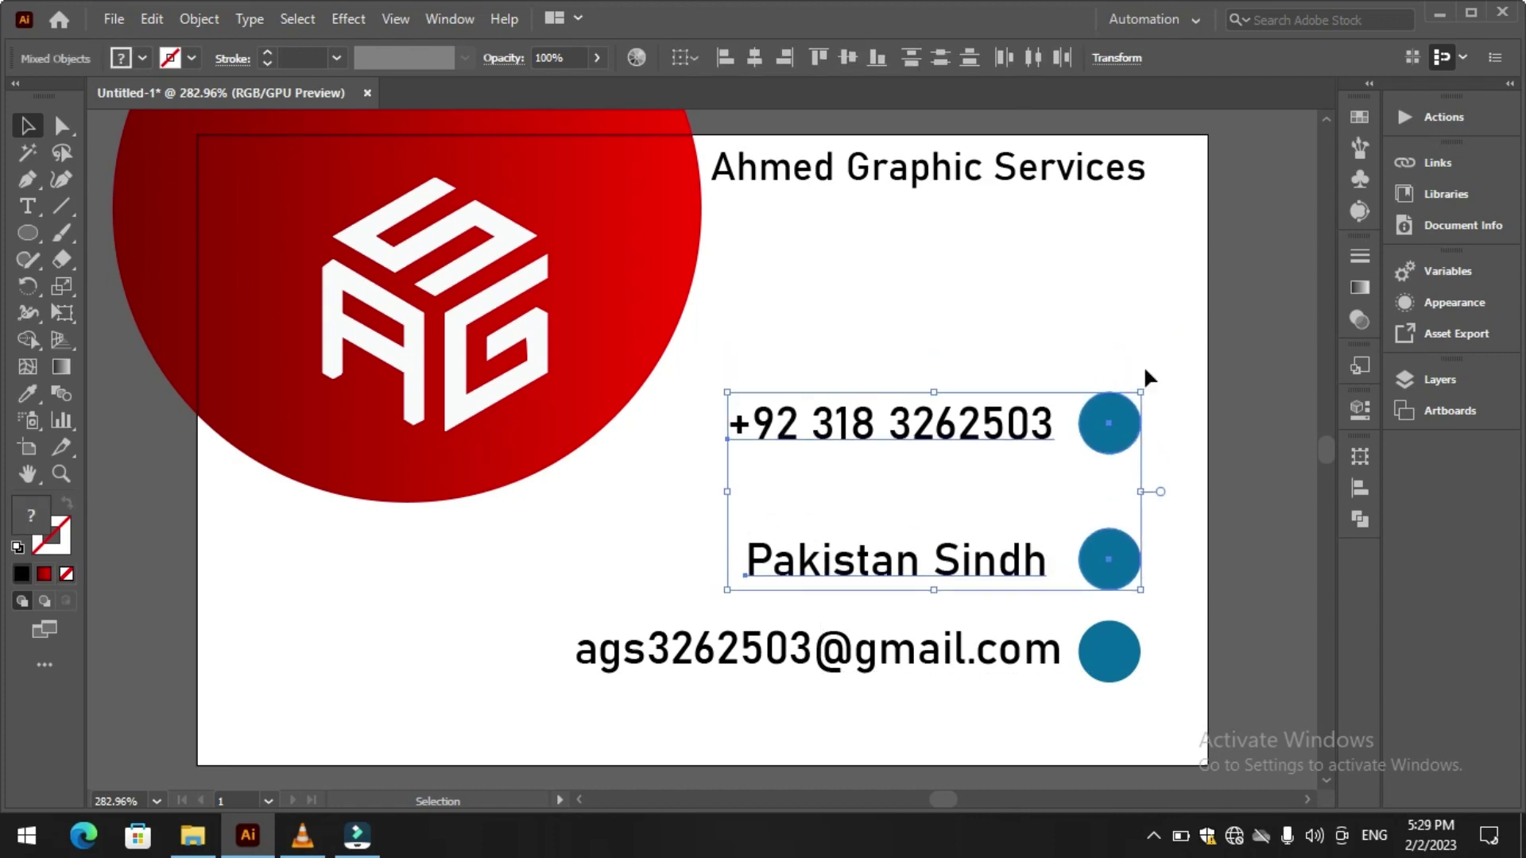
drag(1152, 343, 707, 487)
key(Down)
key(Down)
key(Down)
key(Down)
key(Down)
key(Down)
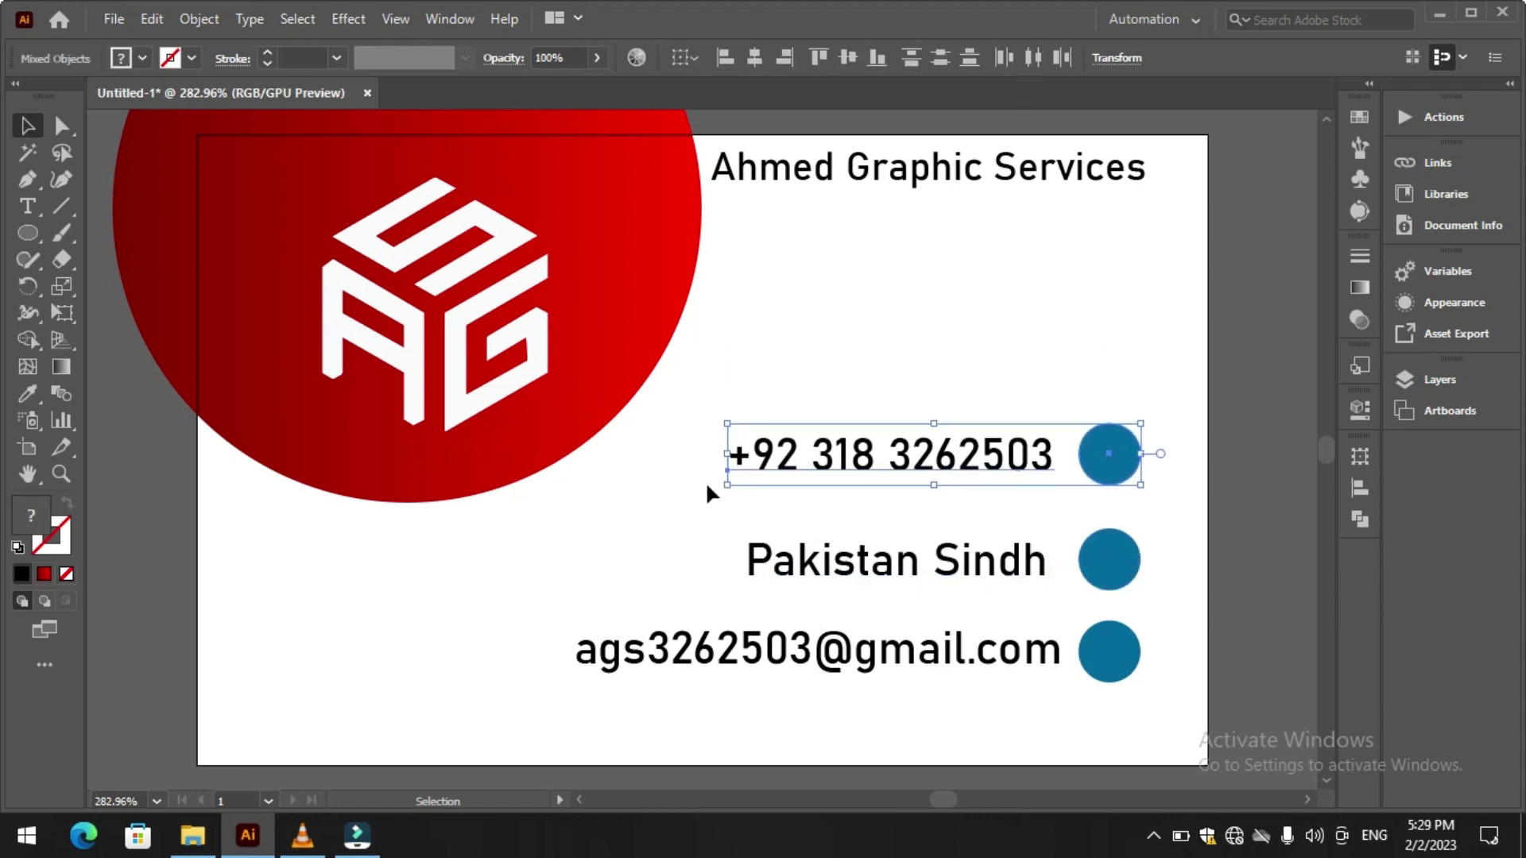
key(Down)
key(Down)
key(Down)
click(1015, 352)
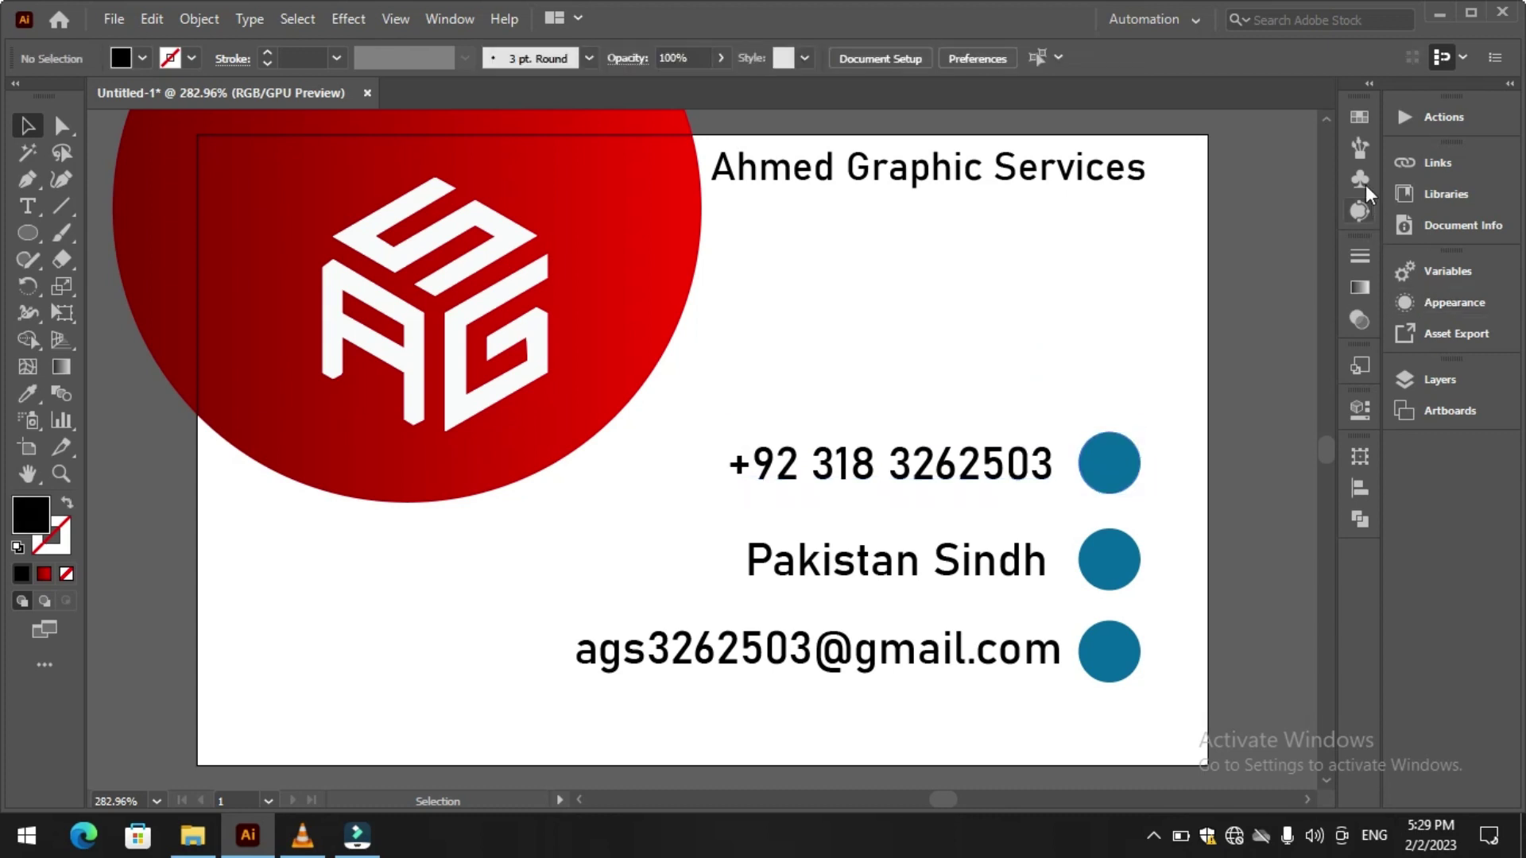
Place the house symbol from the Symbols panel on the card and scale it small
click(1367, 158)
click(1200, 105)
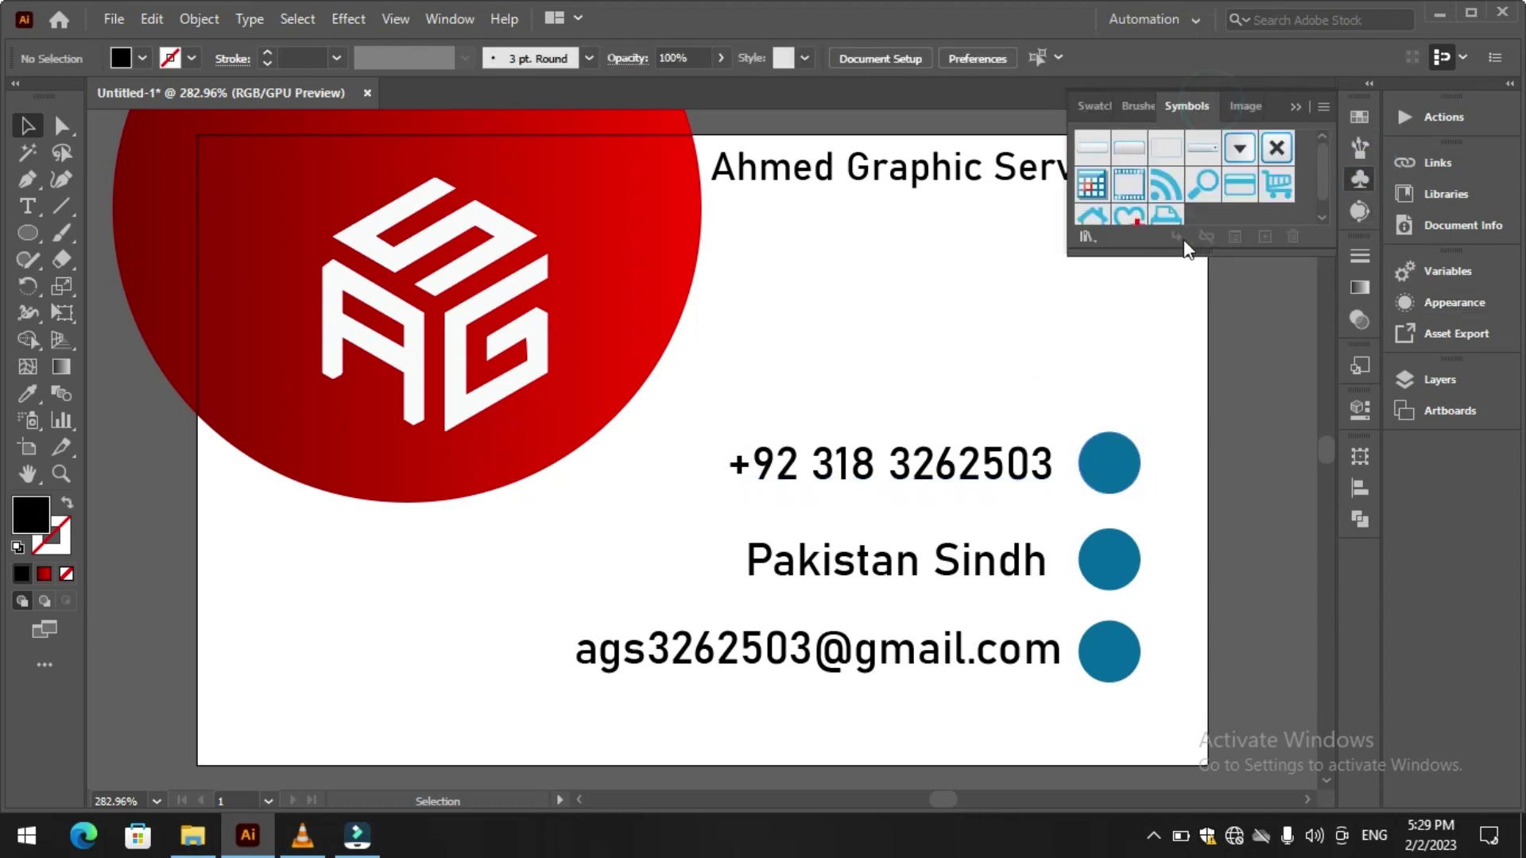
drag(1079, 222, 882, 273)
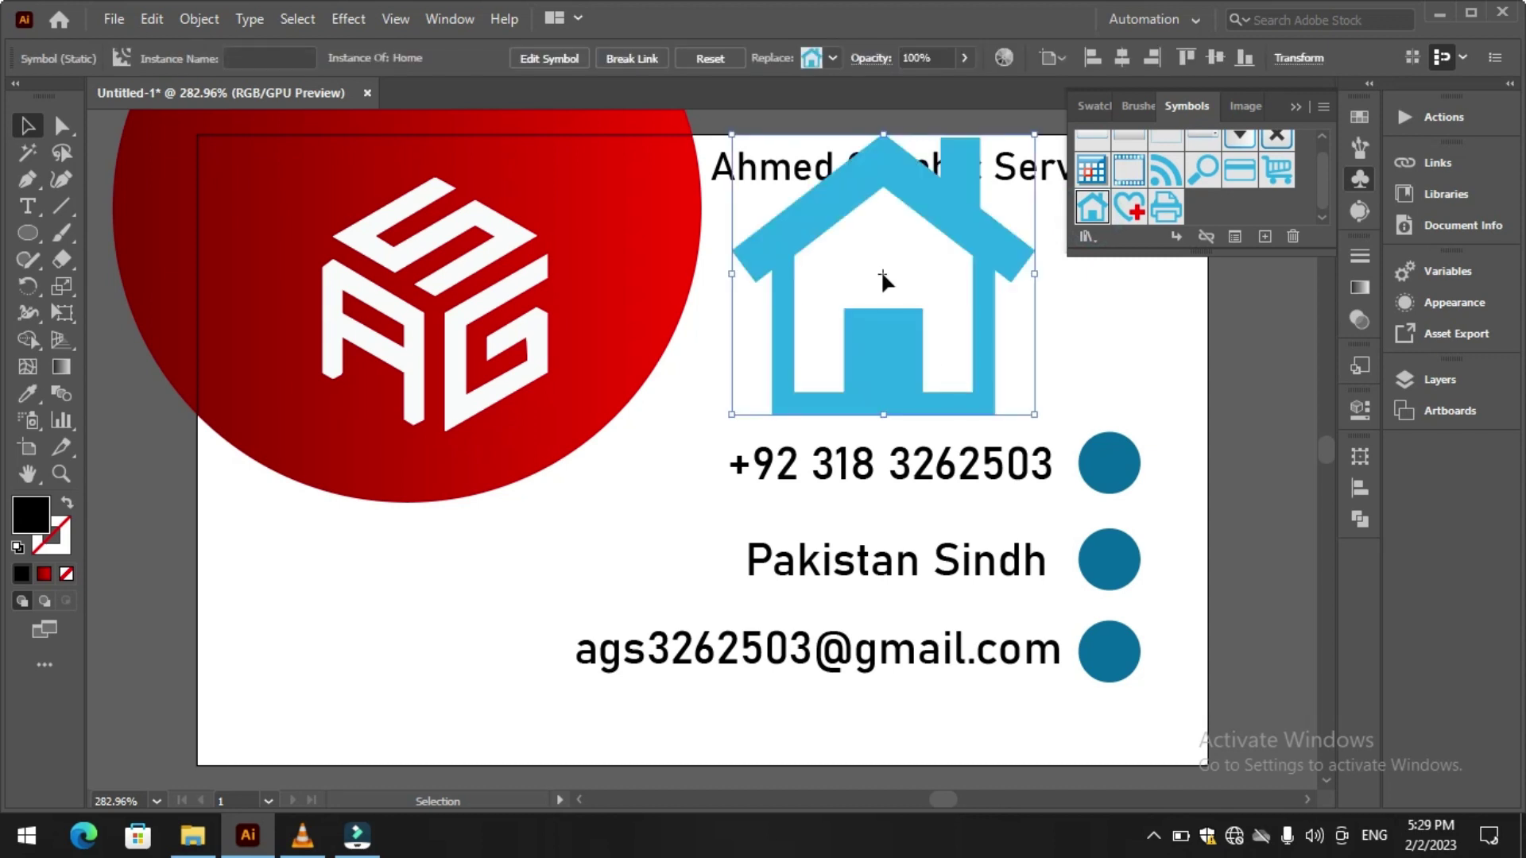
drag(1034, 411, 901, 307)
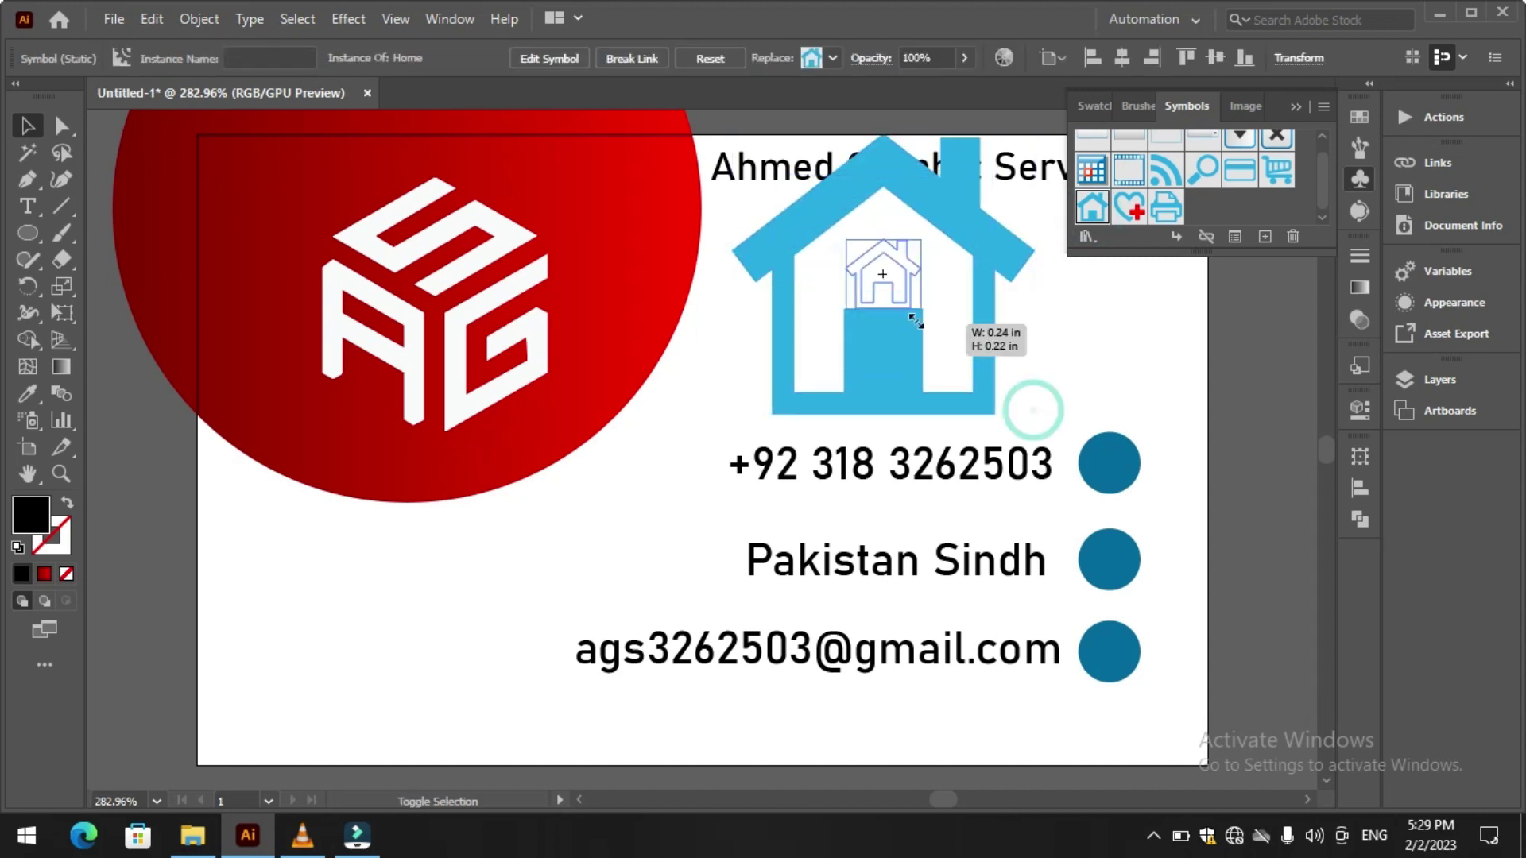
Load the Web Icons library and place its phone and phone-with-envelope icons on the canvas
click(1087, 236)
click(1199, 739)
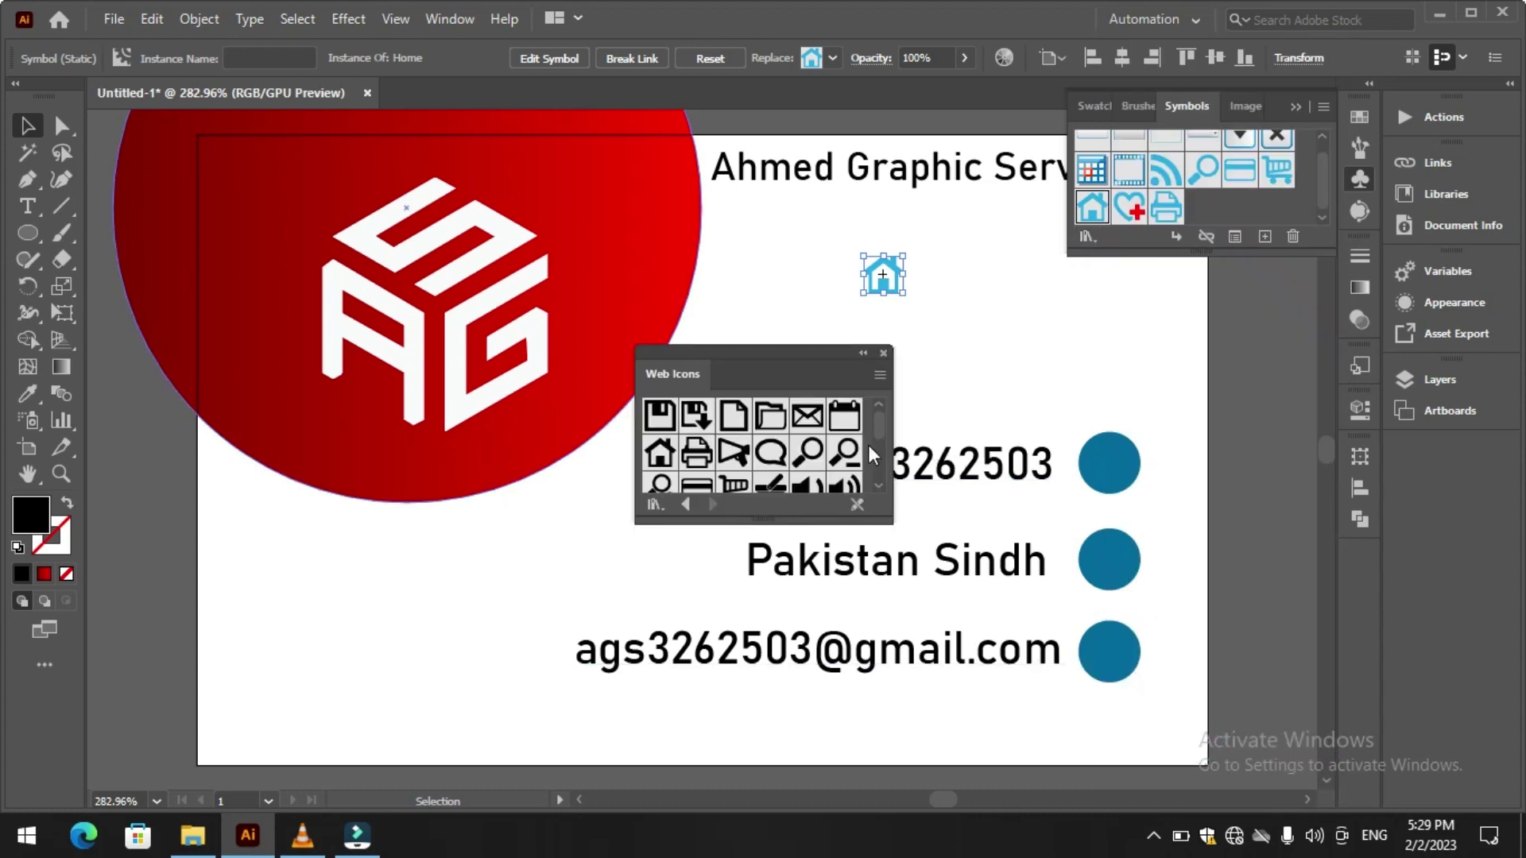
scroll(880, 470, down, 2)
scroll(880, 470, down, 2)
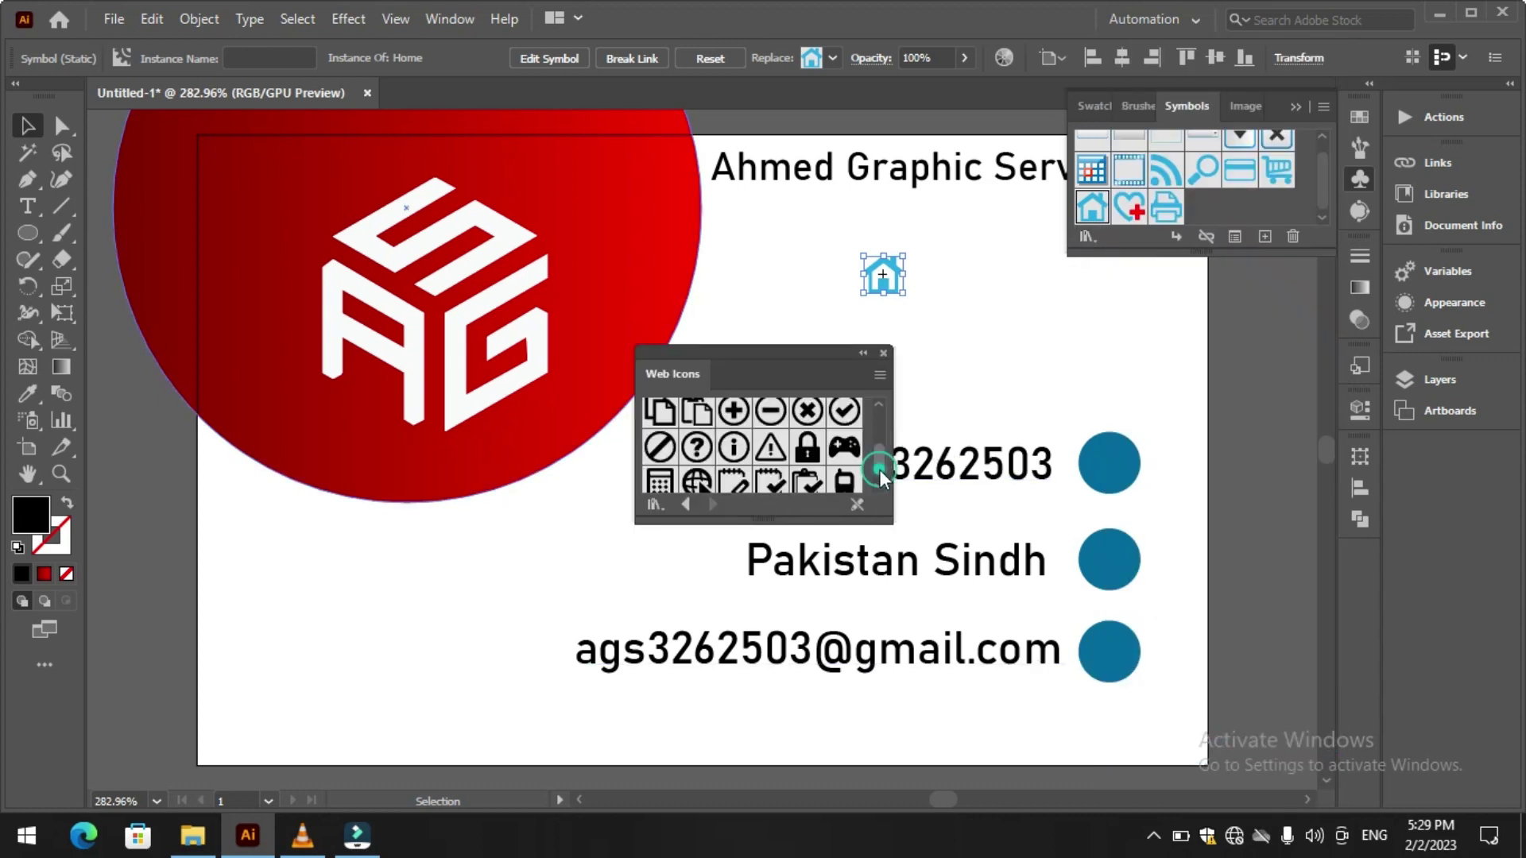
scroll(709, 483, down, 2)
click(708, 479)
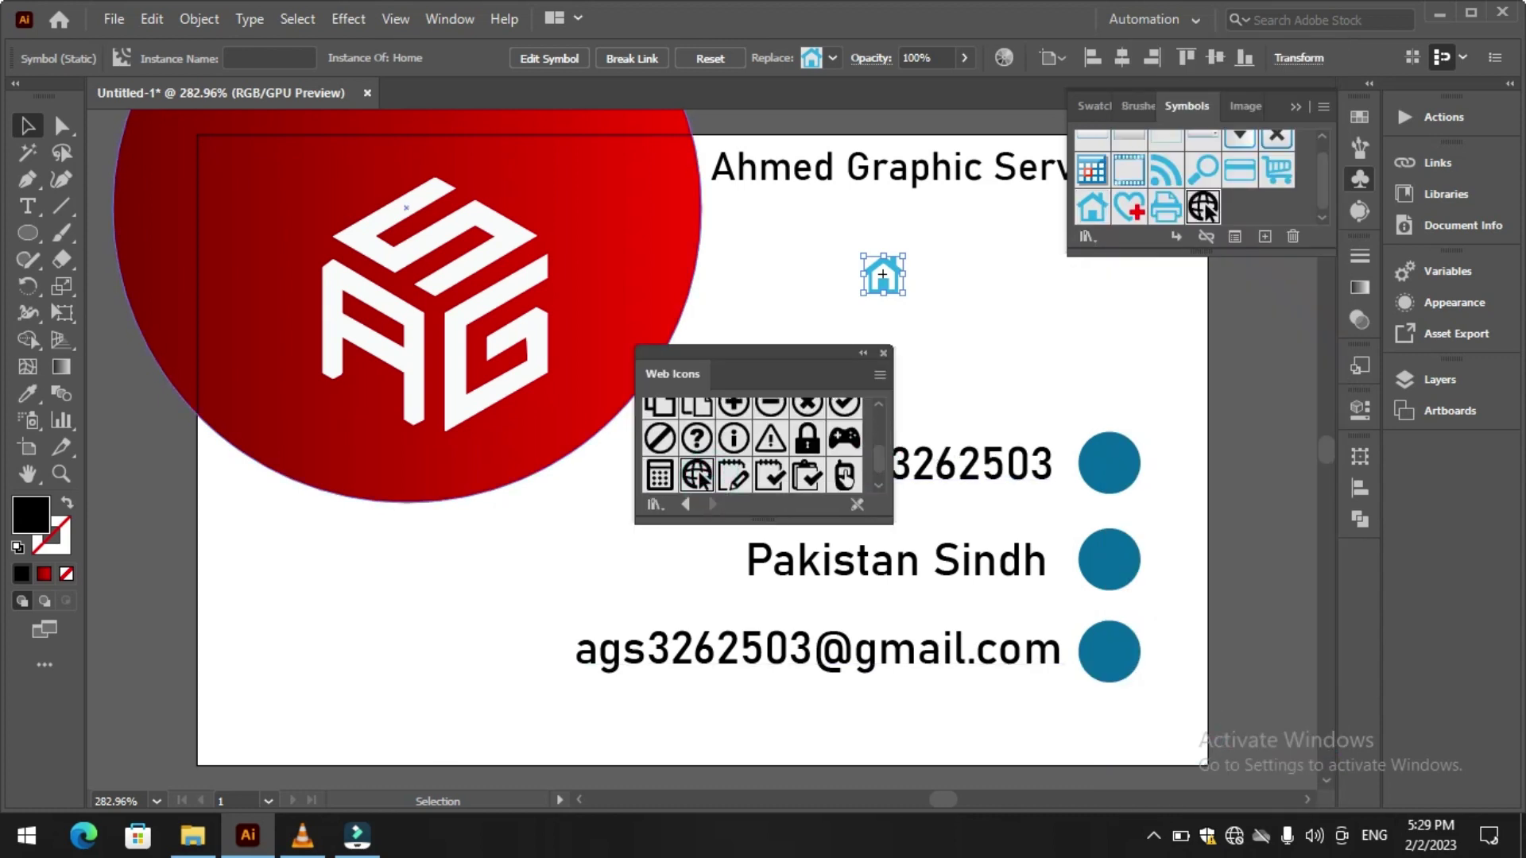
drag(844, 475, 1245, 410)
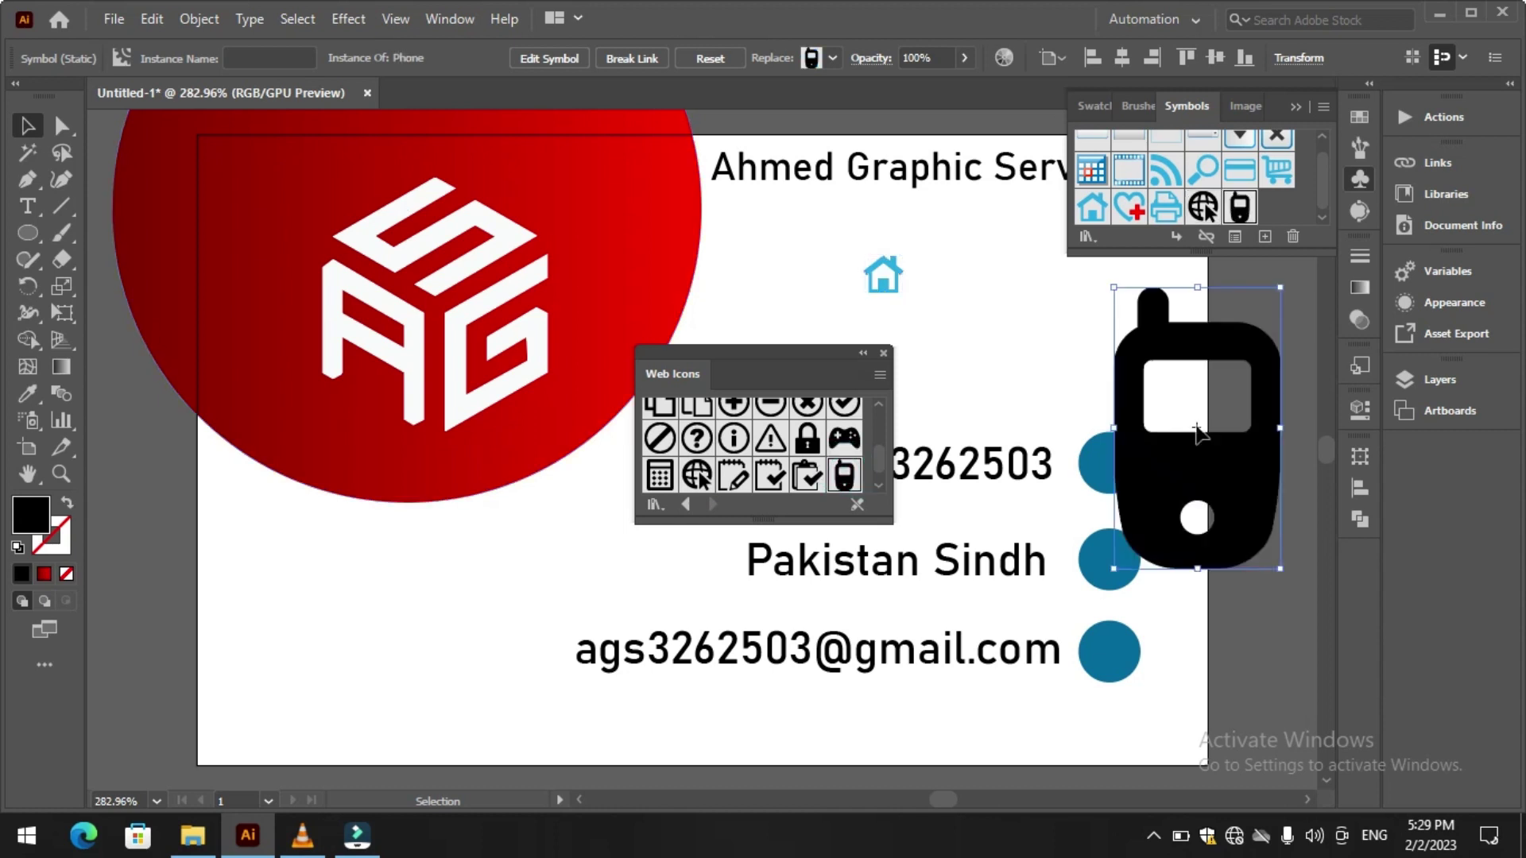
click(879, 484)
drag(660, 473, 411, 629)
click(883, 352)
click(540, 58)
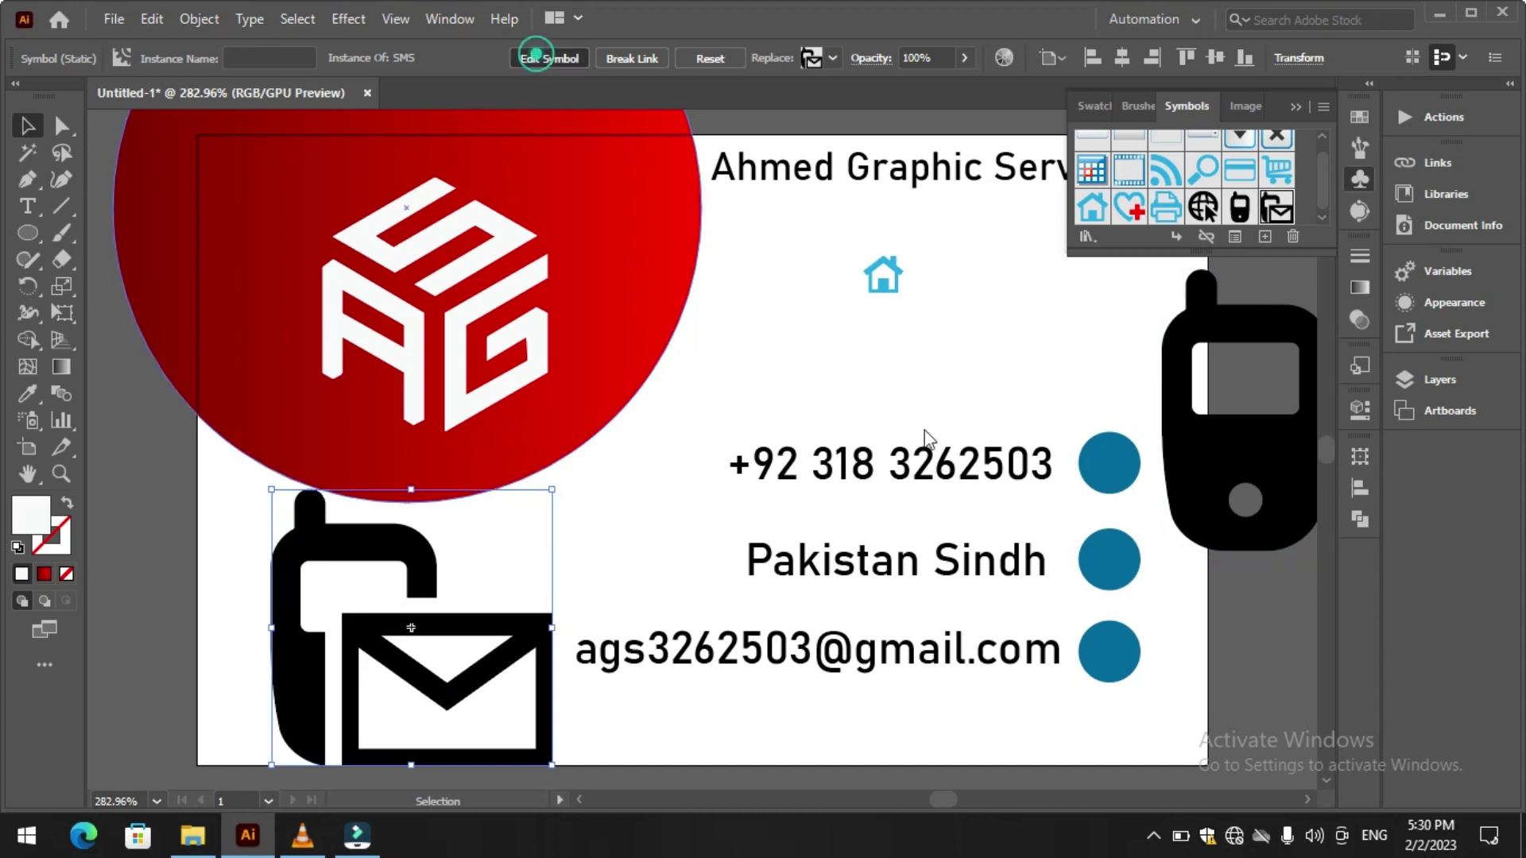
Delete the phone shape from the message symbol and fill the envelope with white (ffffff)
click(906, 447)
click(429, 579)
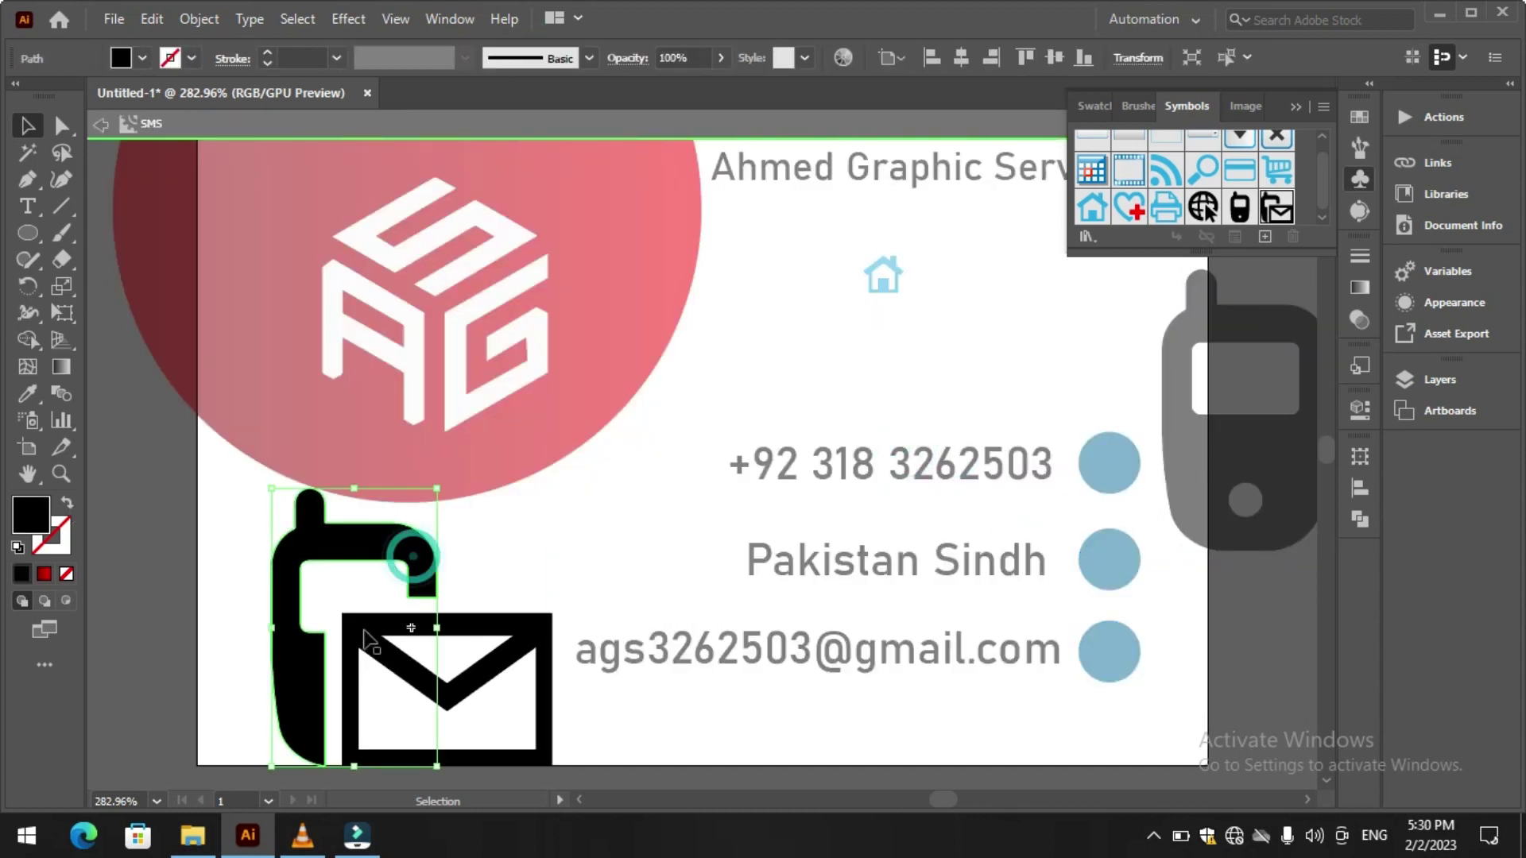
key(Delete)
click(443, 632)
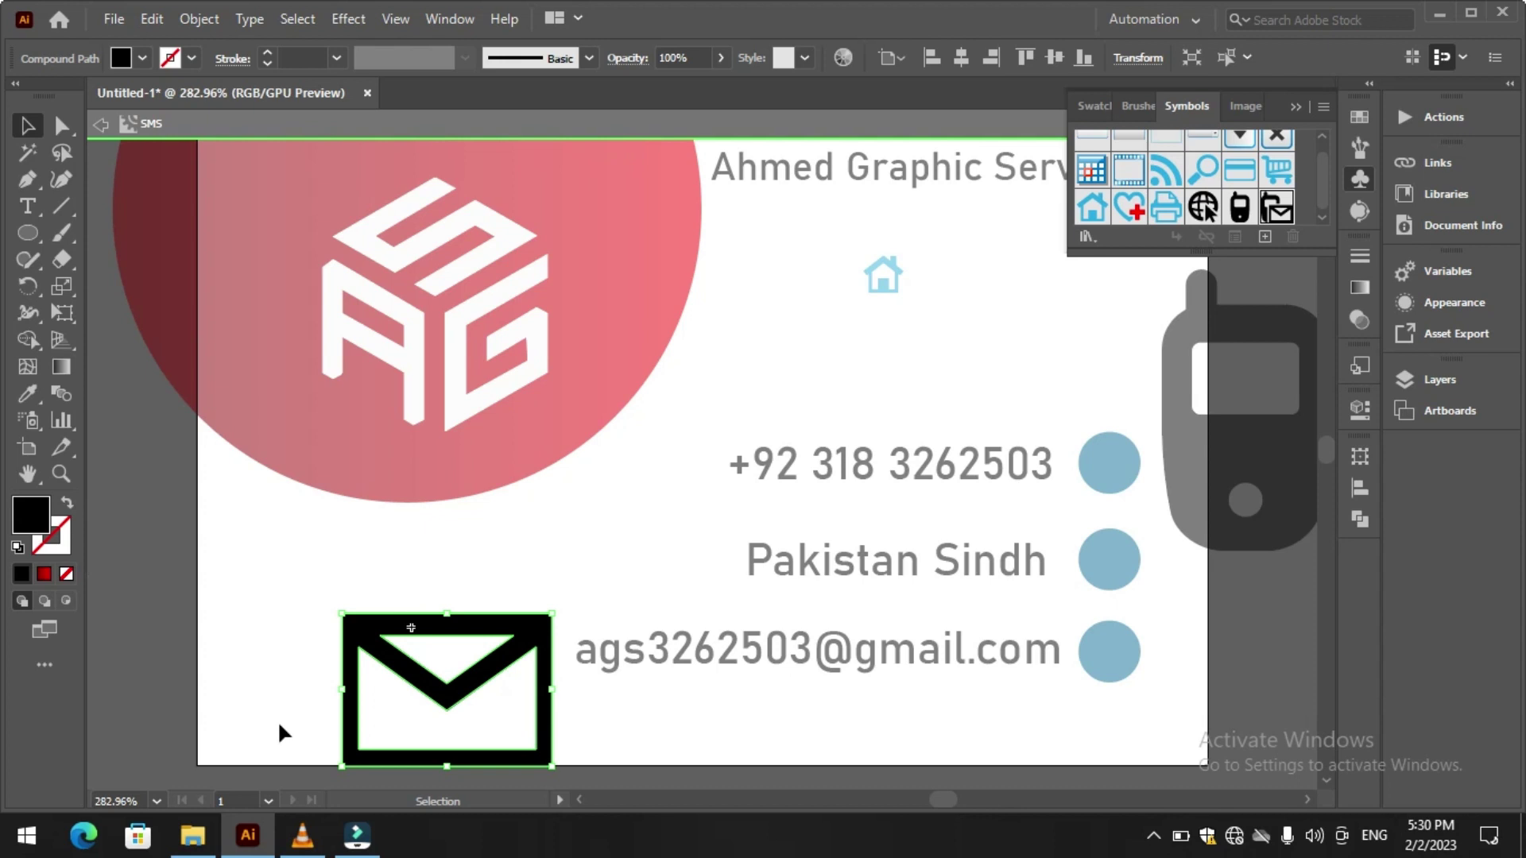
double_click(35, 513)
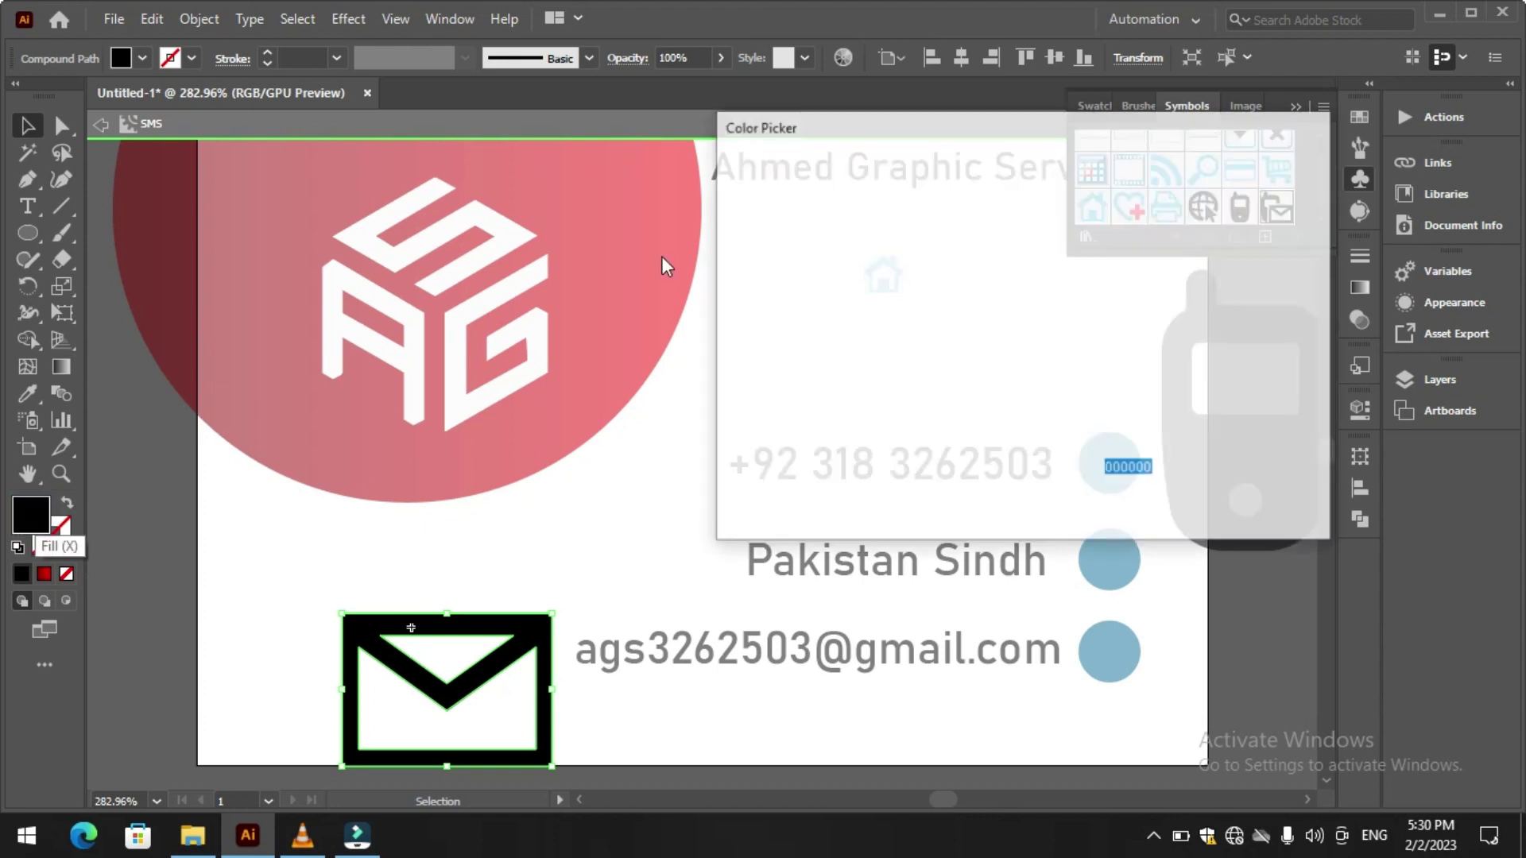
text(ffffff)
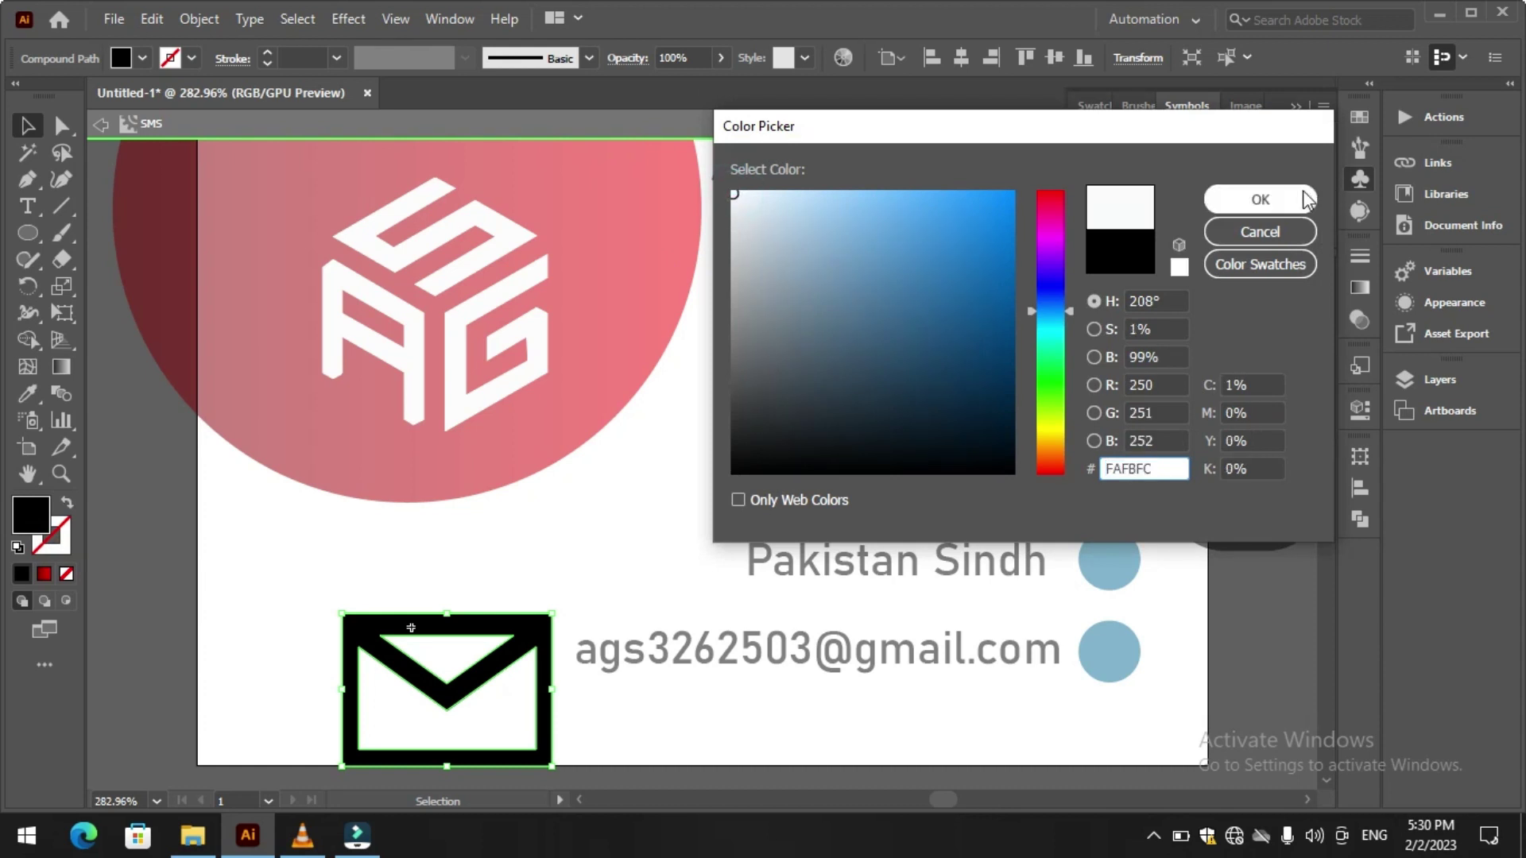
click(1303, 194)
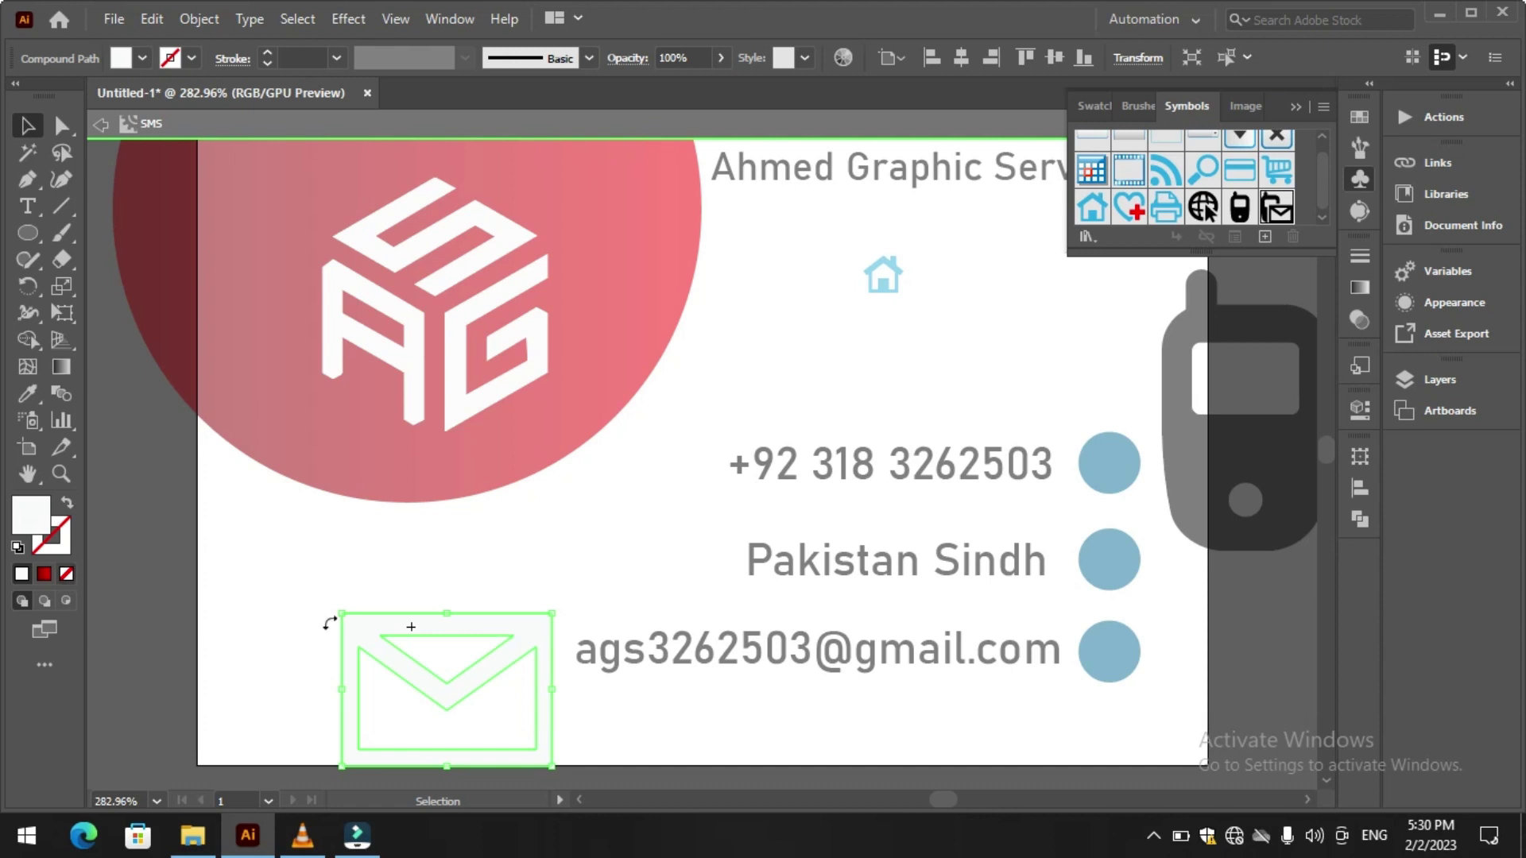
click(99, 125)
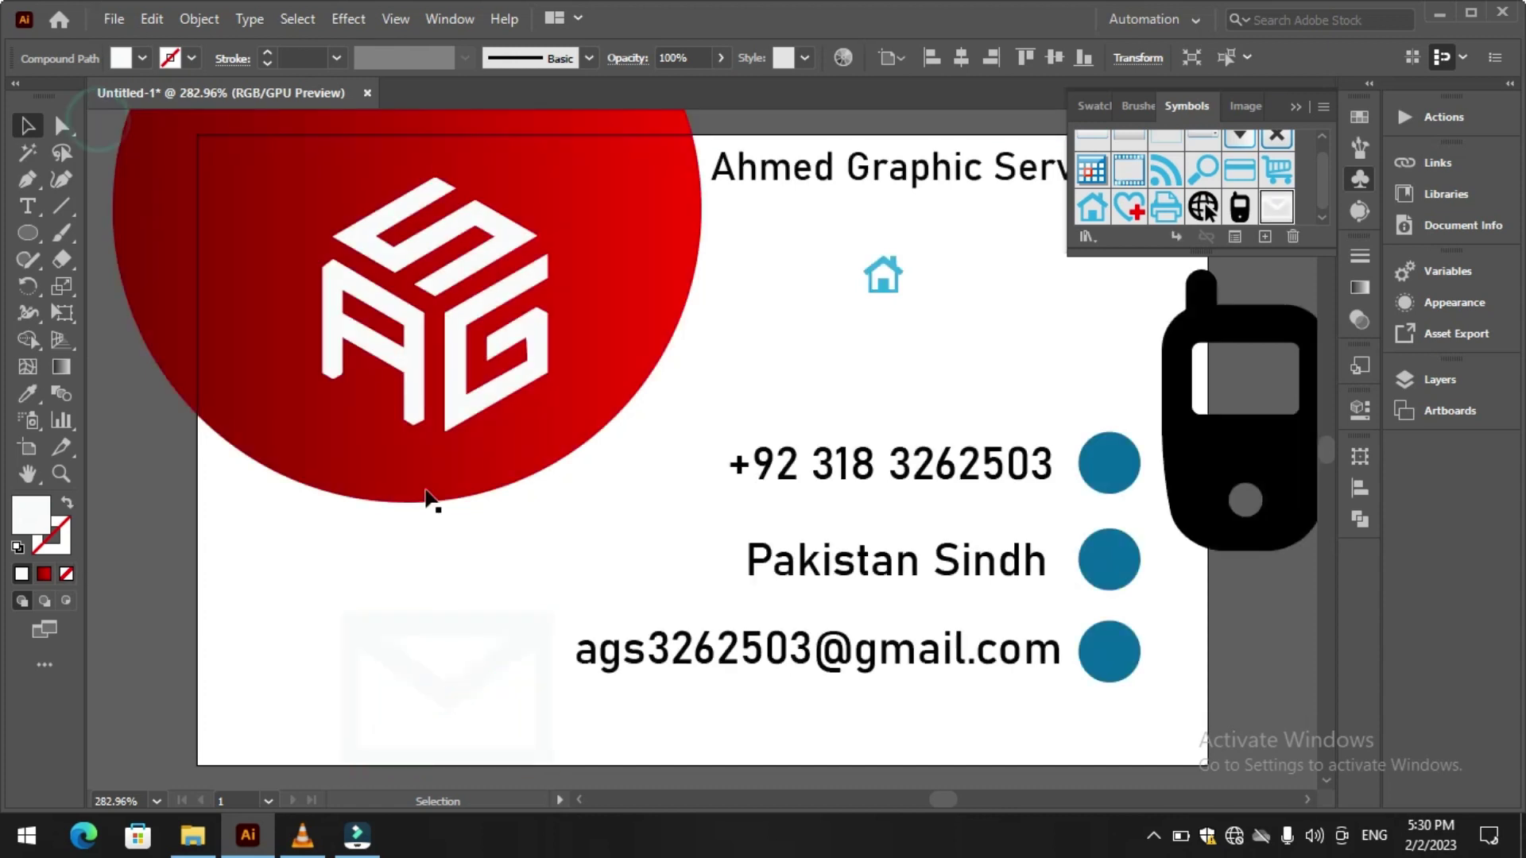
Move the white envelope onto the top teal circle and scale it down to fit inside
click(407, 670)
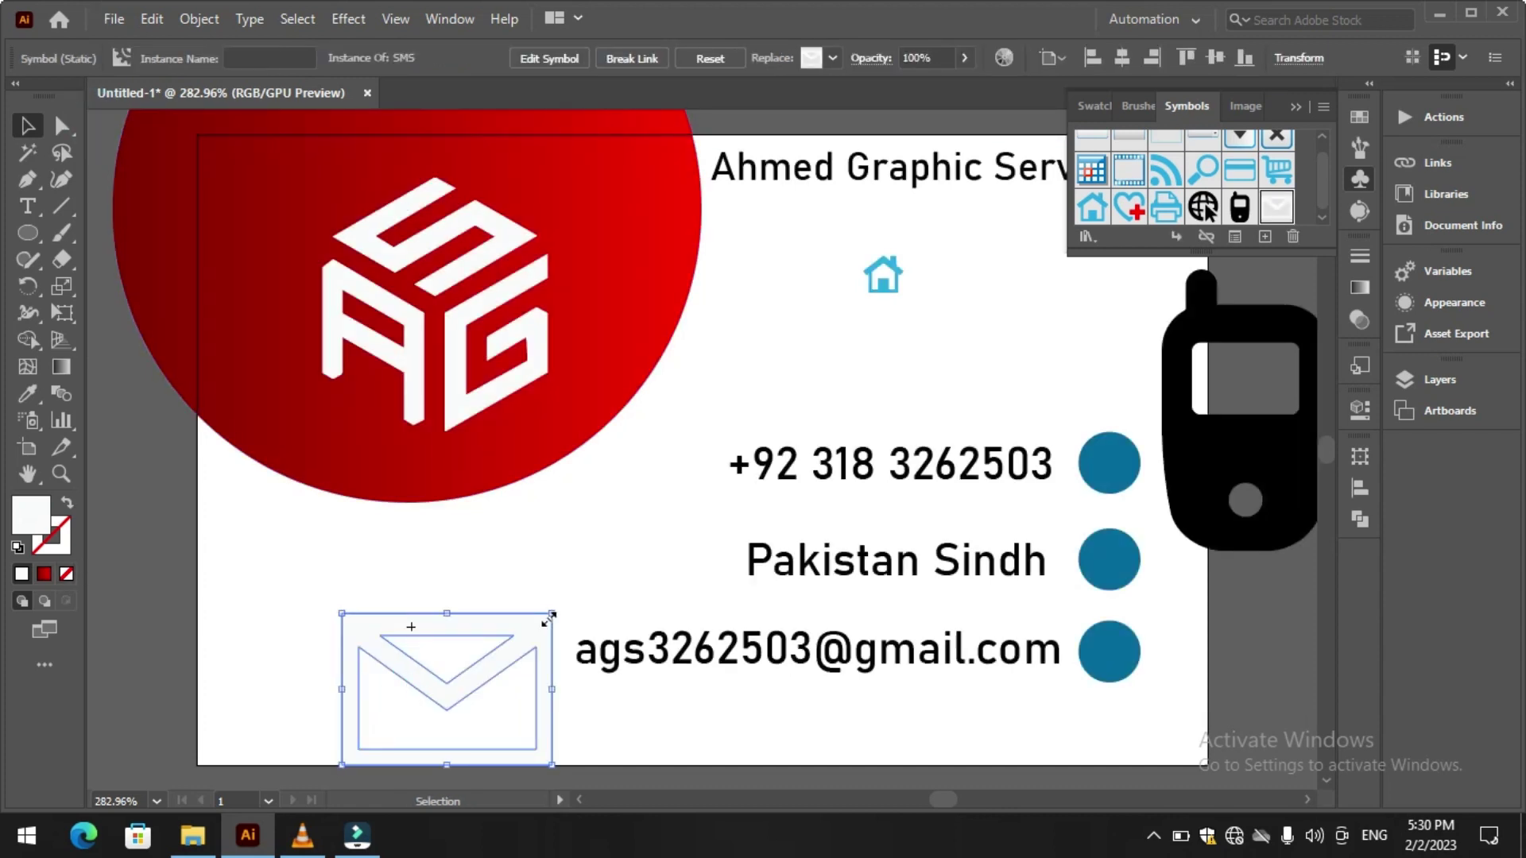
drag(530, 657, 415, 627)
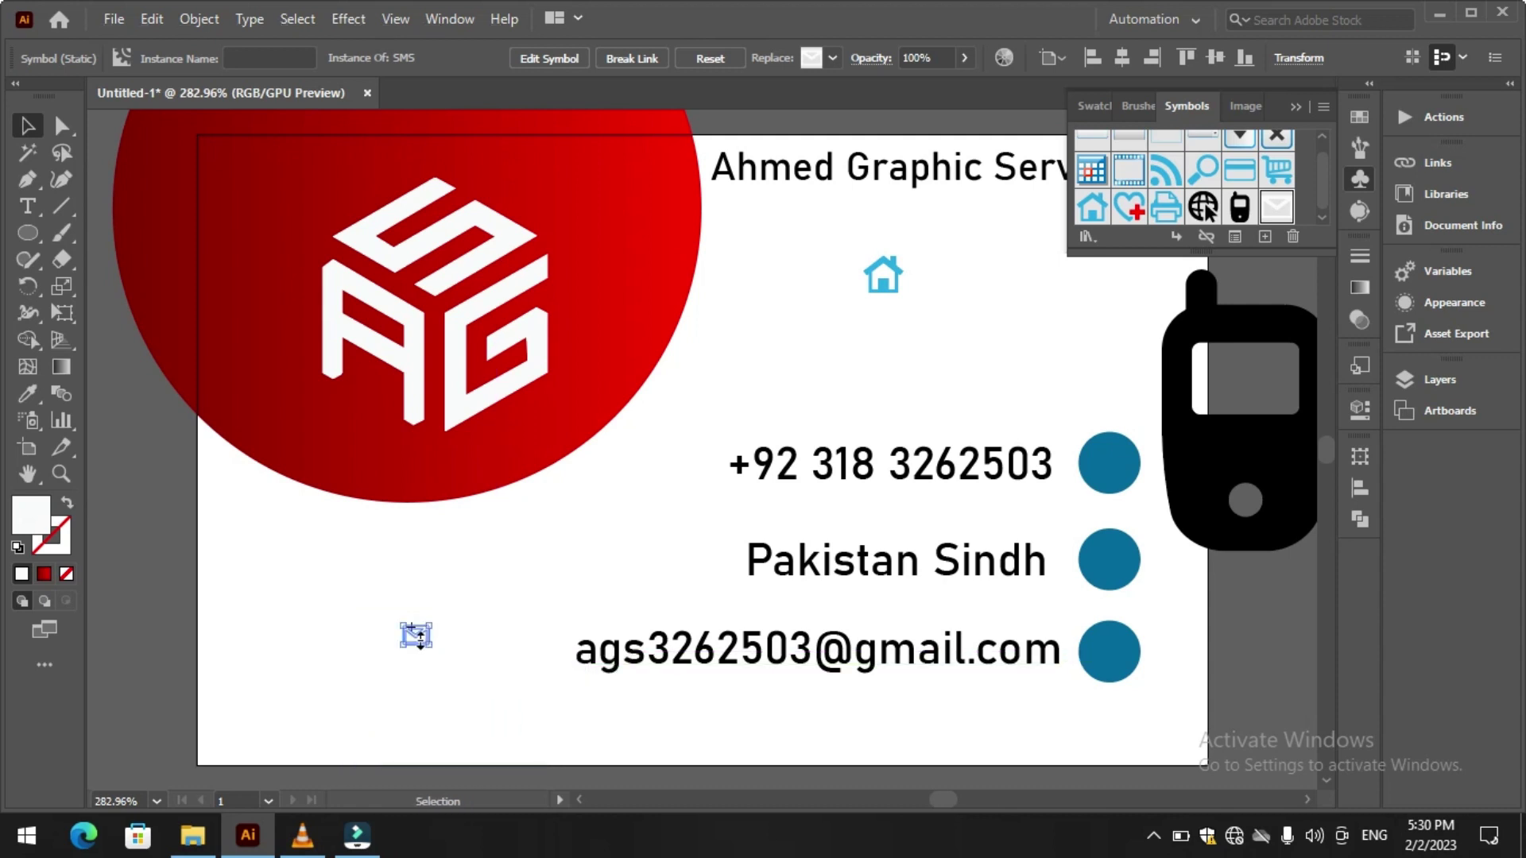
key(ctrl+z)
drag(418, 669, 1094, 451)
key(ctrl+plus)
key(ctrl+plus)
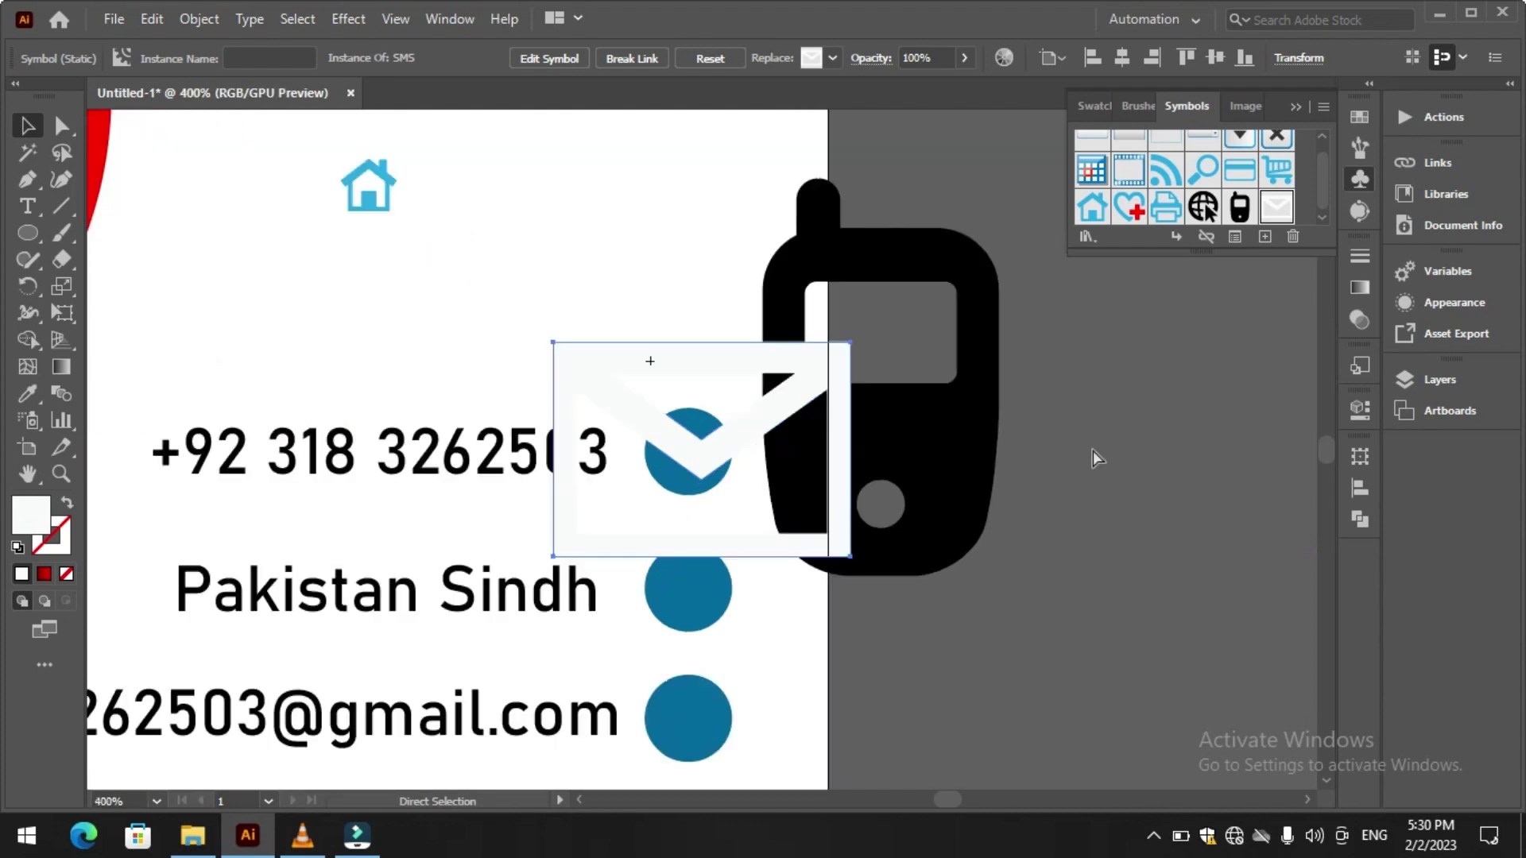
key(ctrl+plus)
mouse_move(928, 610)
mouse_down()
mouse_move(693, 378)
mouse_move(688, 459)
mouse_up()
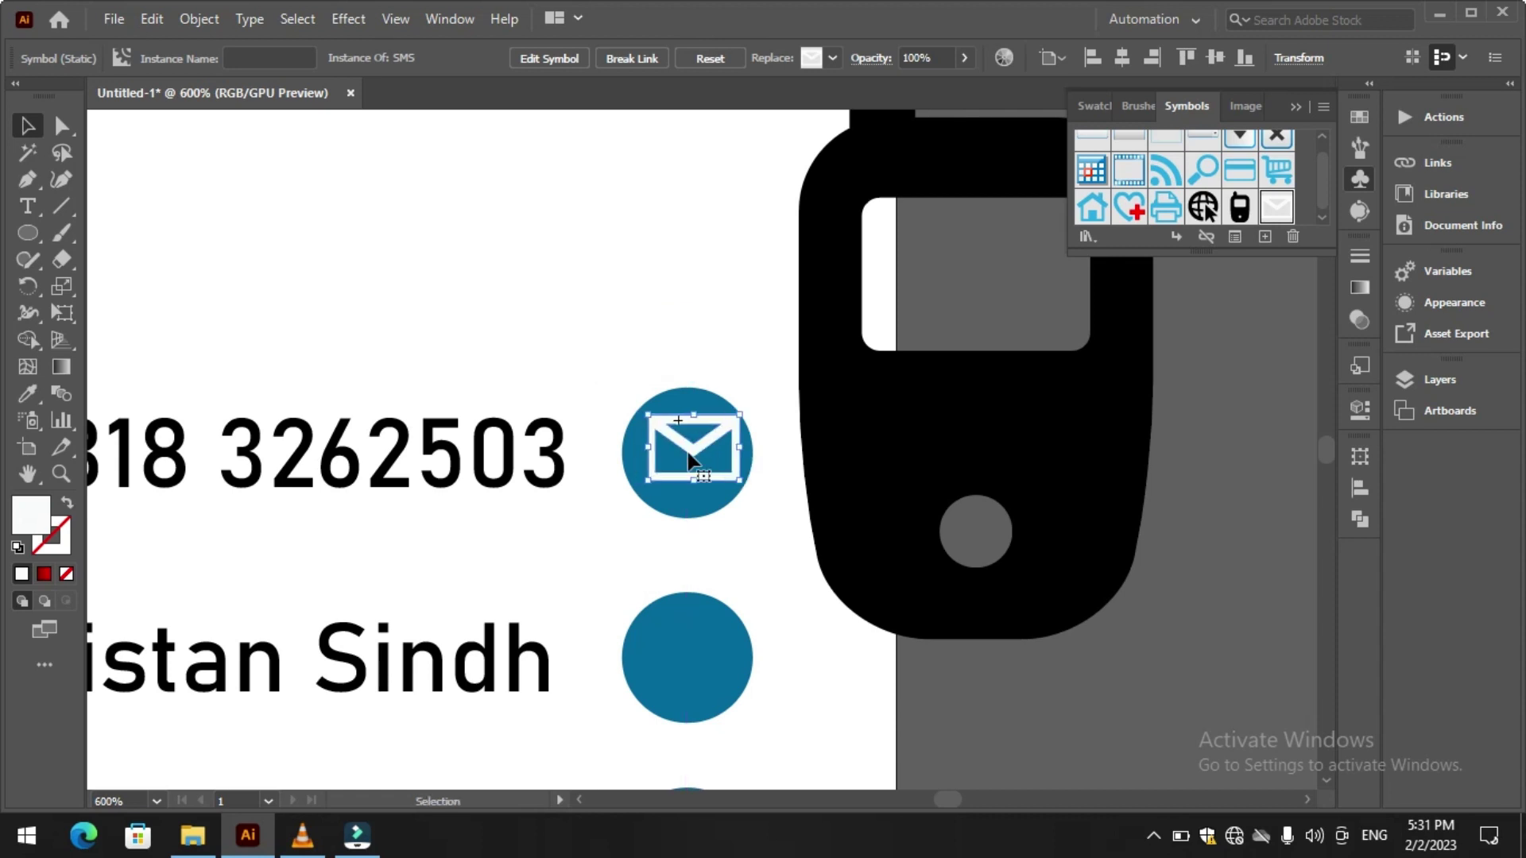
Edit the phone symbol and give the phone shape a white fill
click(1040, 718)
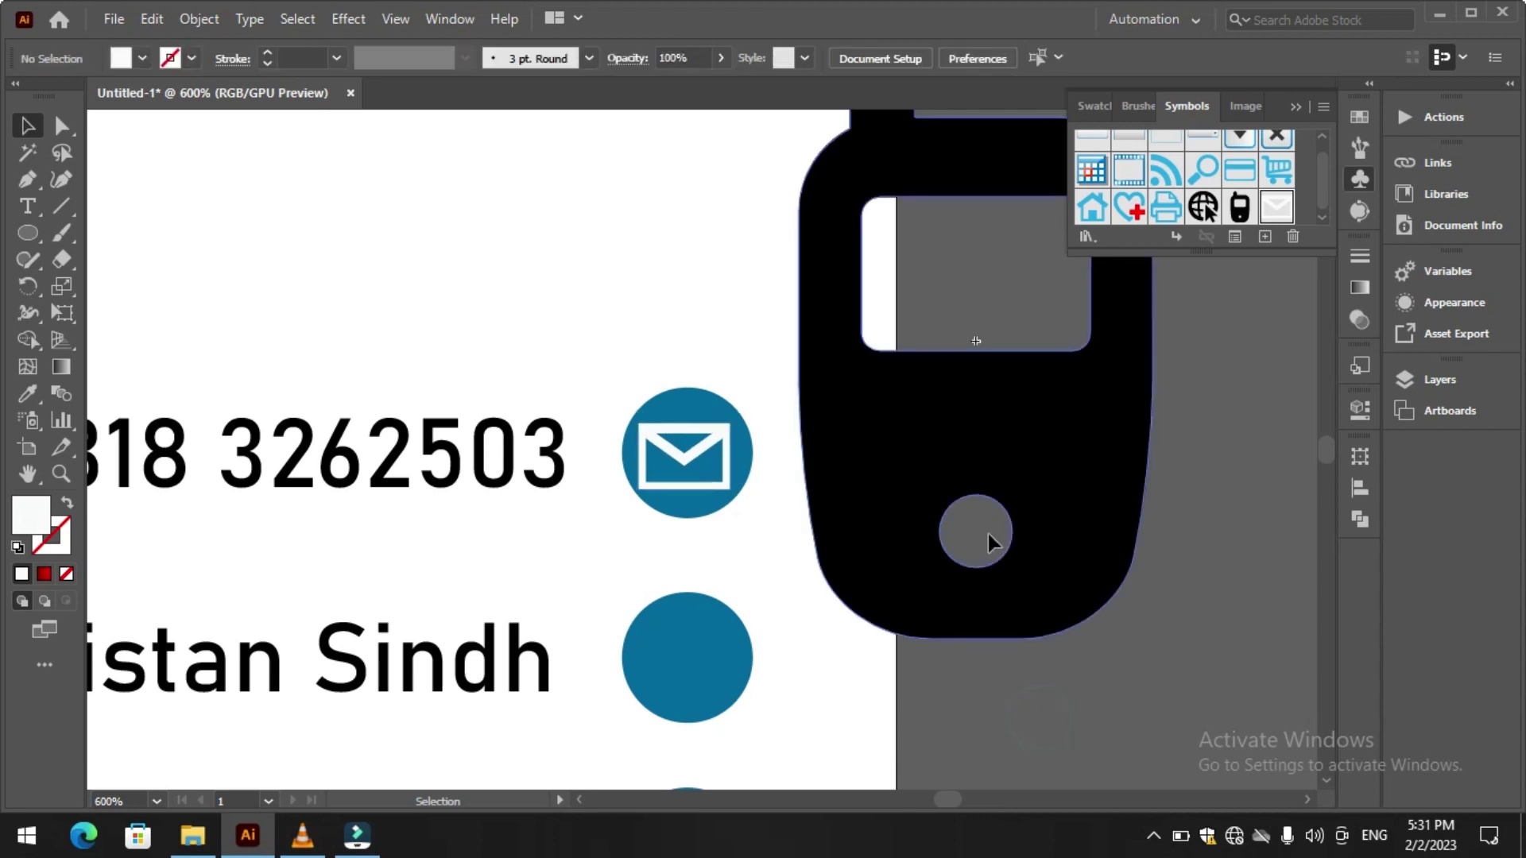
click(937, 443)
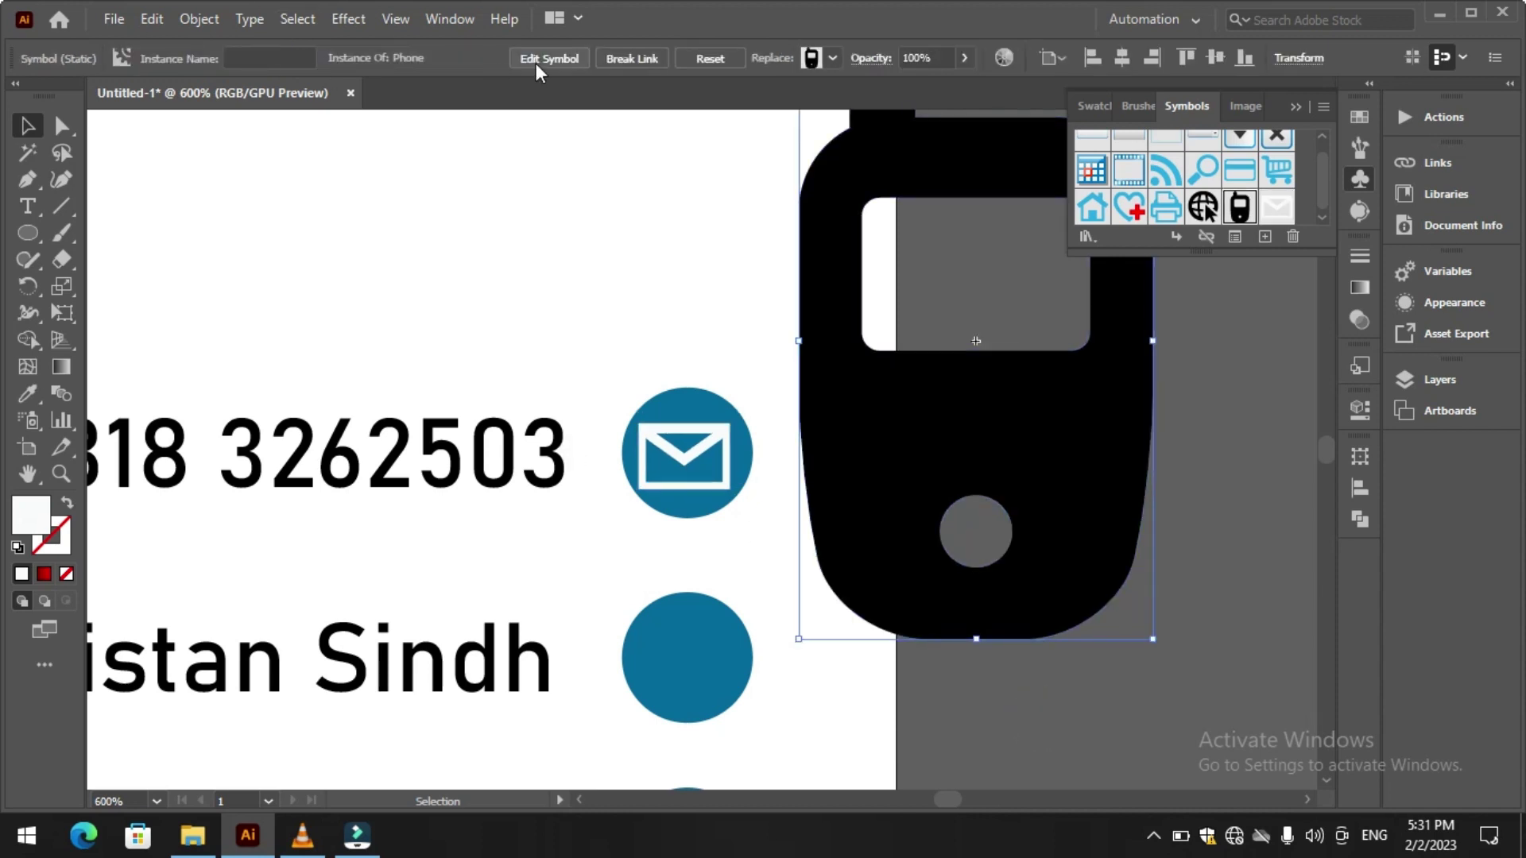
click(536, 64)
click(875, 447)
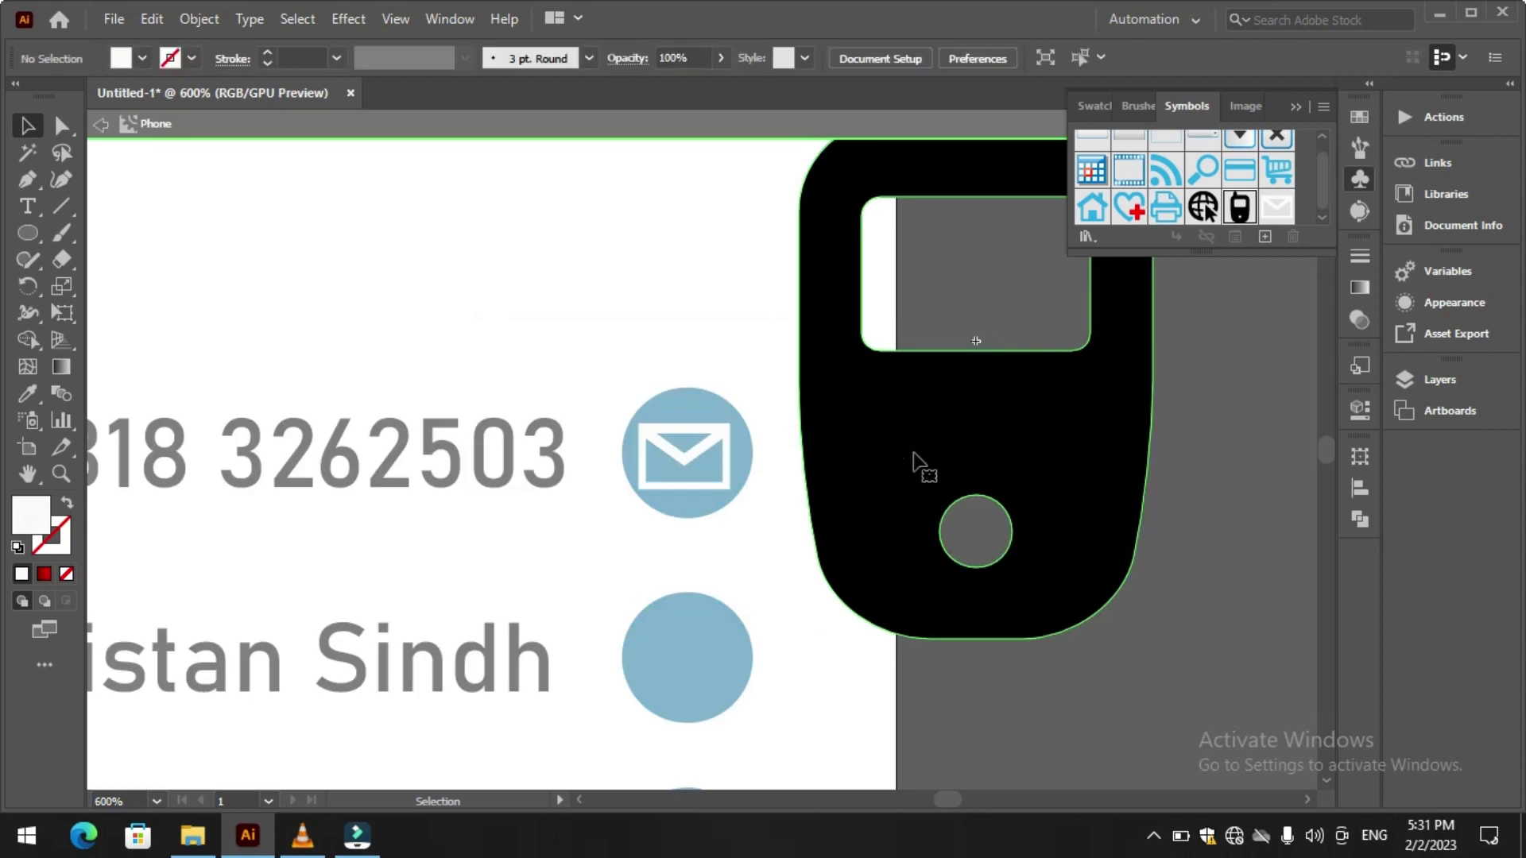
click(922, 465)
double_click(30, 513)
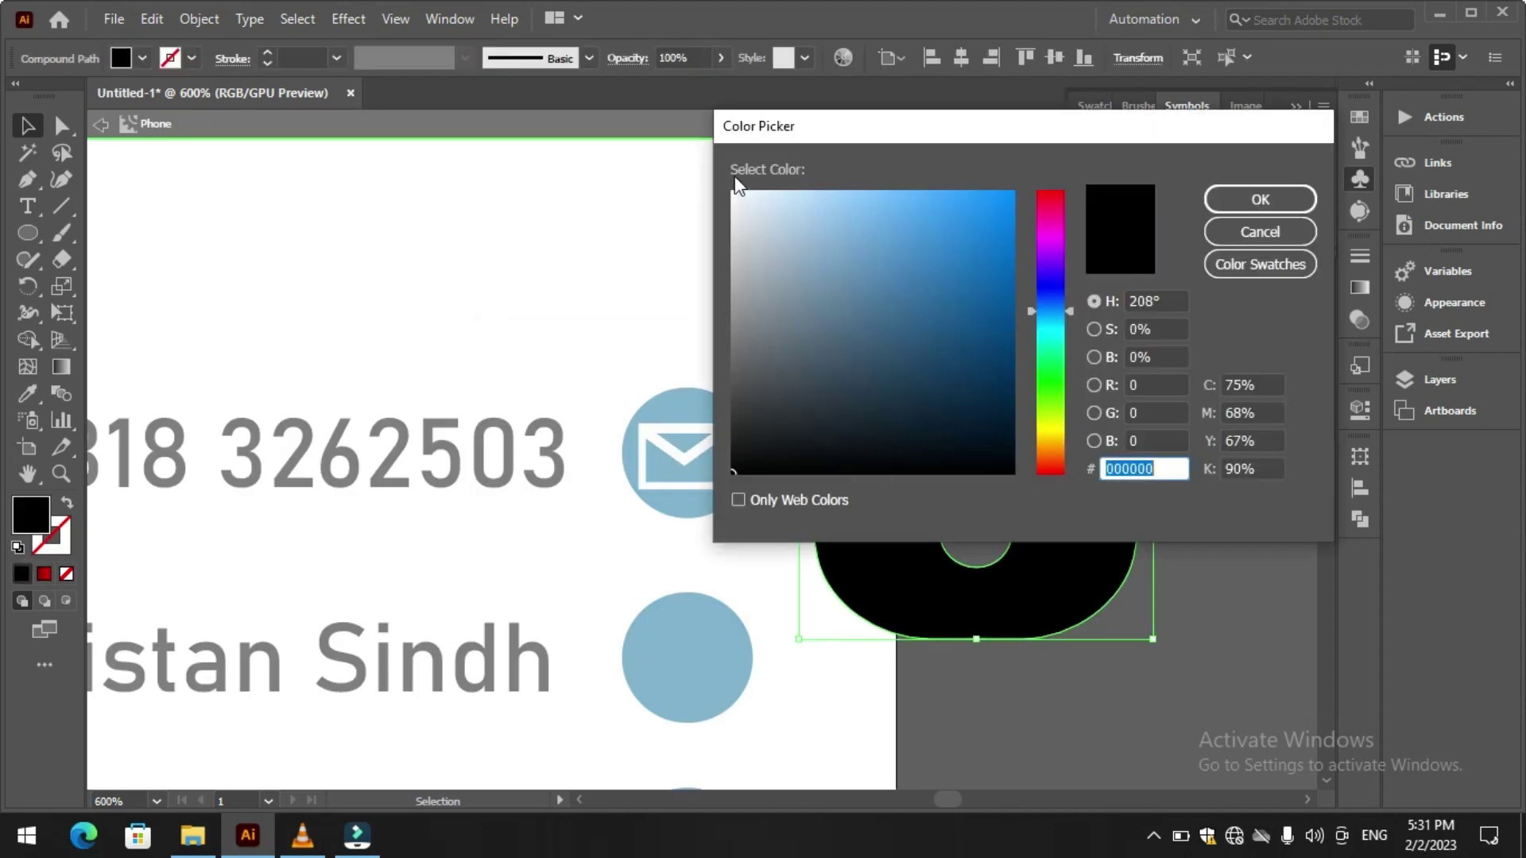
click(731, 193)
click(1271, 203)
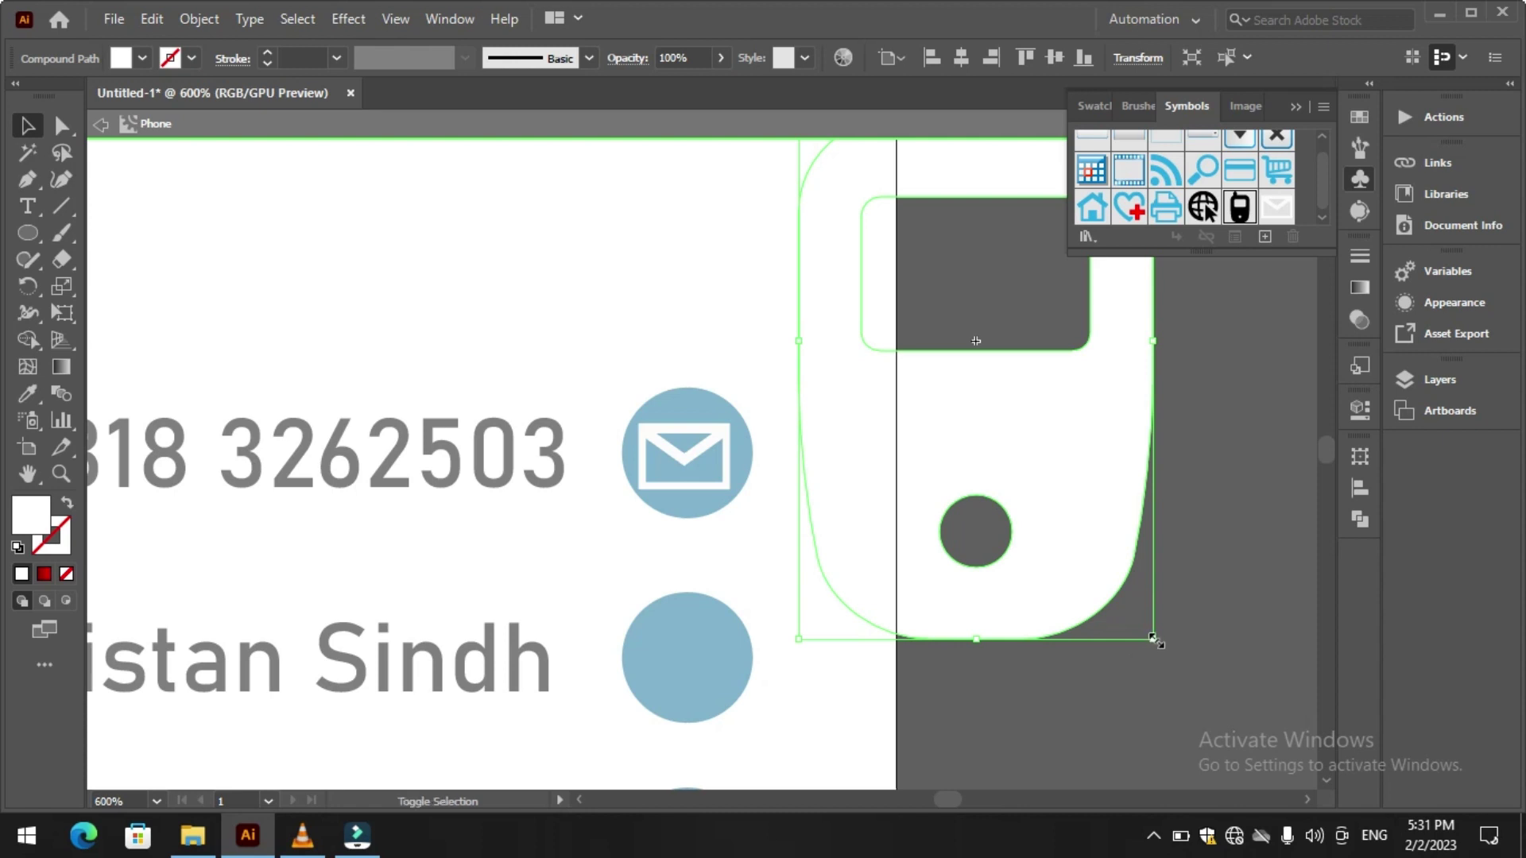
Shrink the white phone into the middle teal circle and return to the full-card view
drag(1153, 640, 998, 429)
mouse_move(983, 355)
mouse_down()
mouse_move(693, 669)
mouse_move(732, 704)
mouse_up()
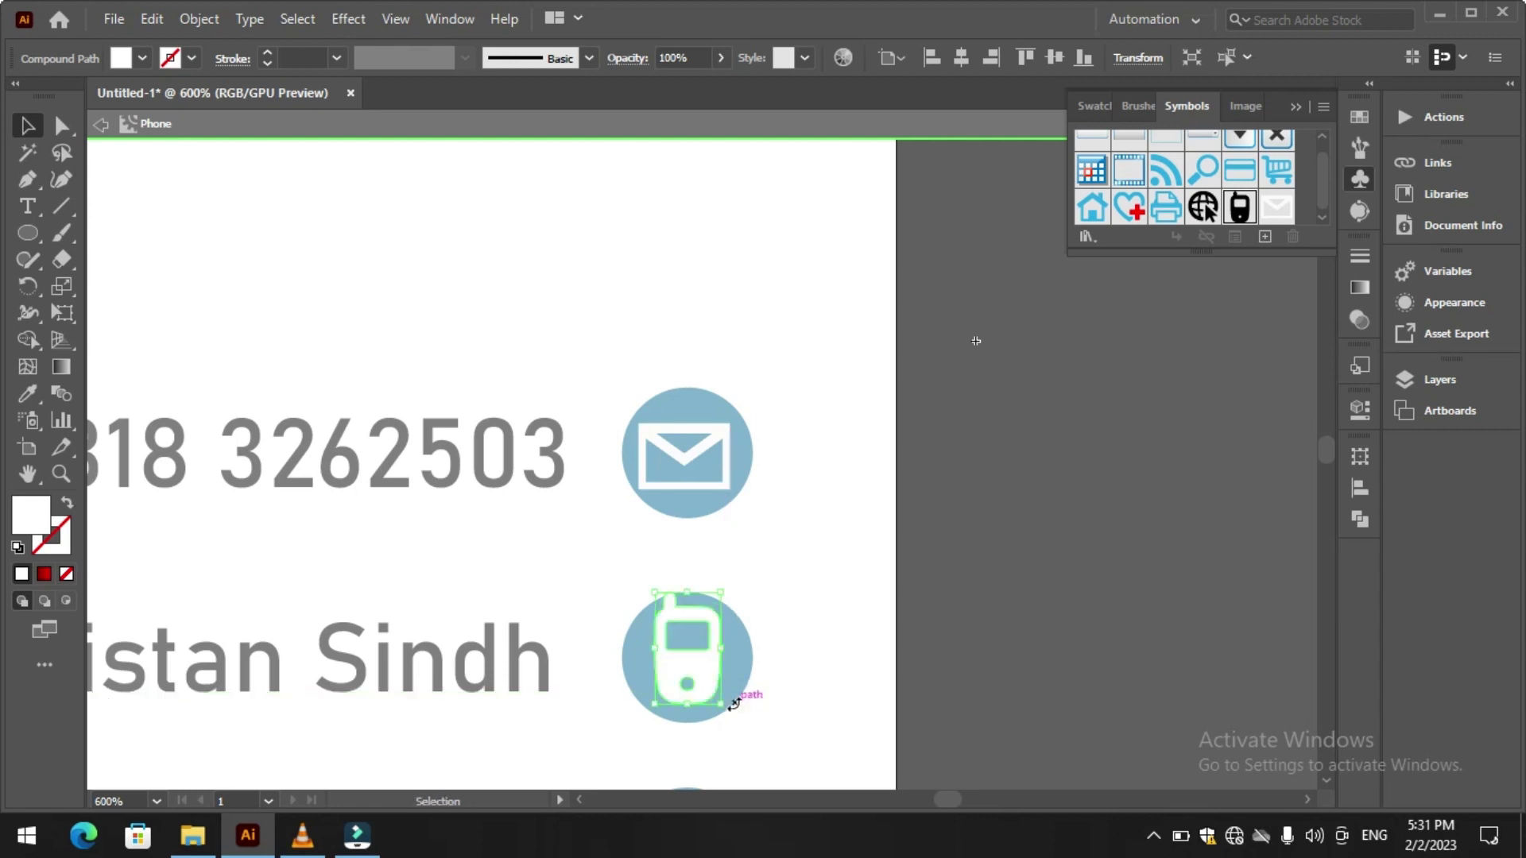
key(ctrl+plus)
key(ctrl+plus)
key(ctrl+plus)
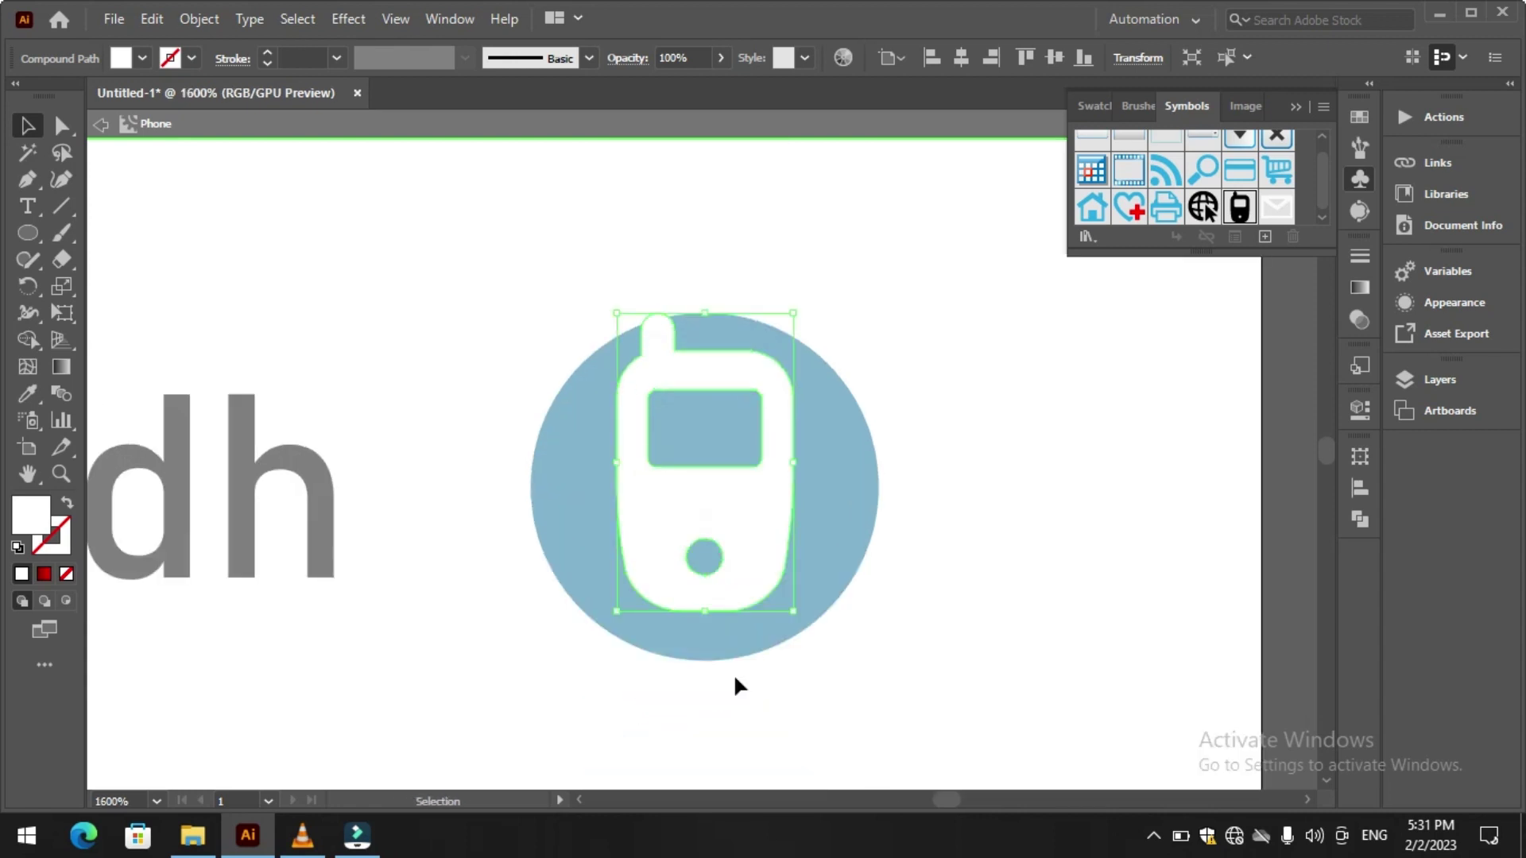
key(ctrl+0)
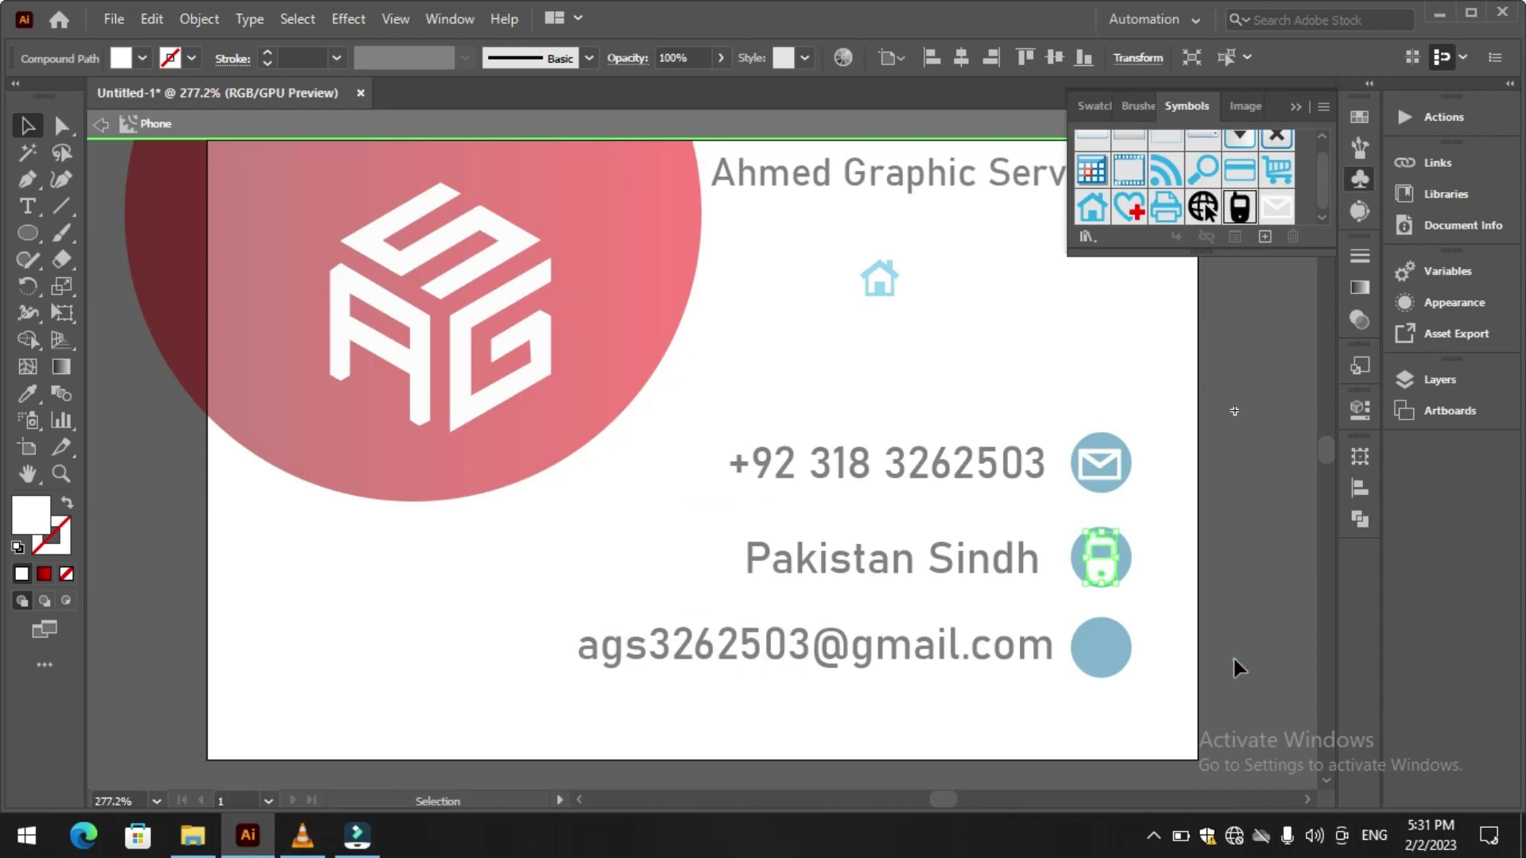
click(1233, 660)
drag(890, 279, 884, 278)
click(101, 124)
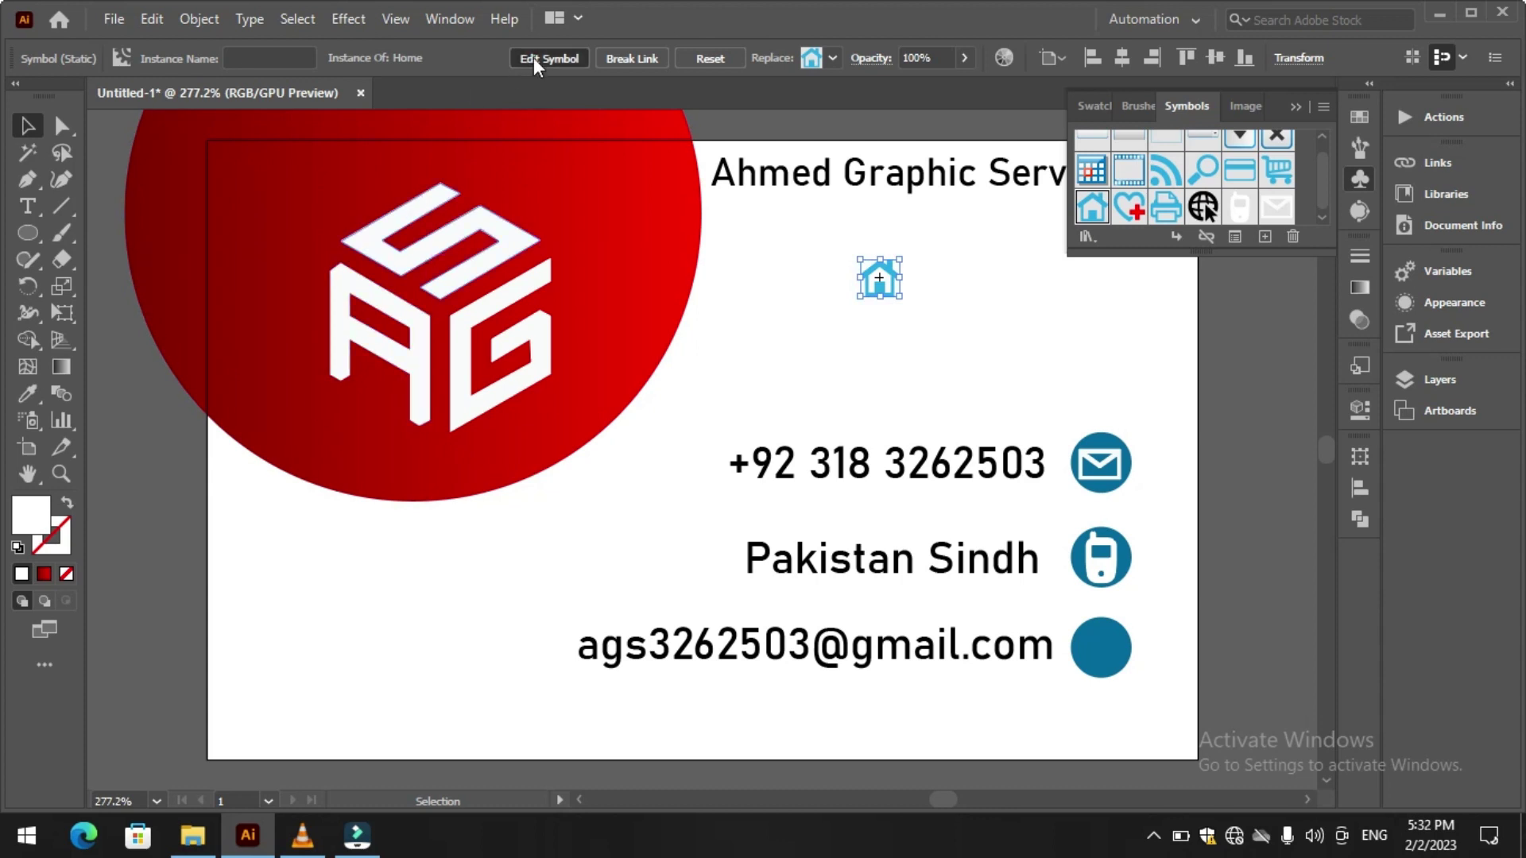
Edit the house symbol and give the house shape a white fill
click(533, 62)
click(857, 440)
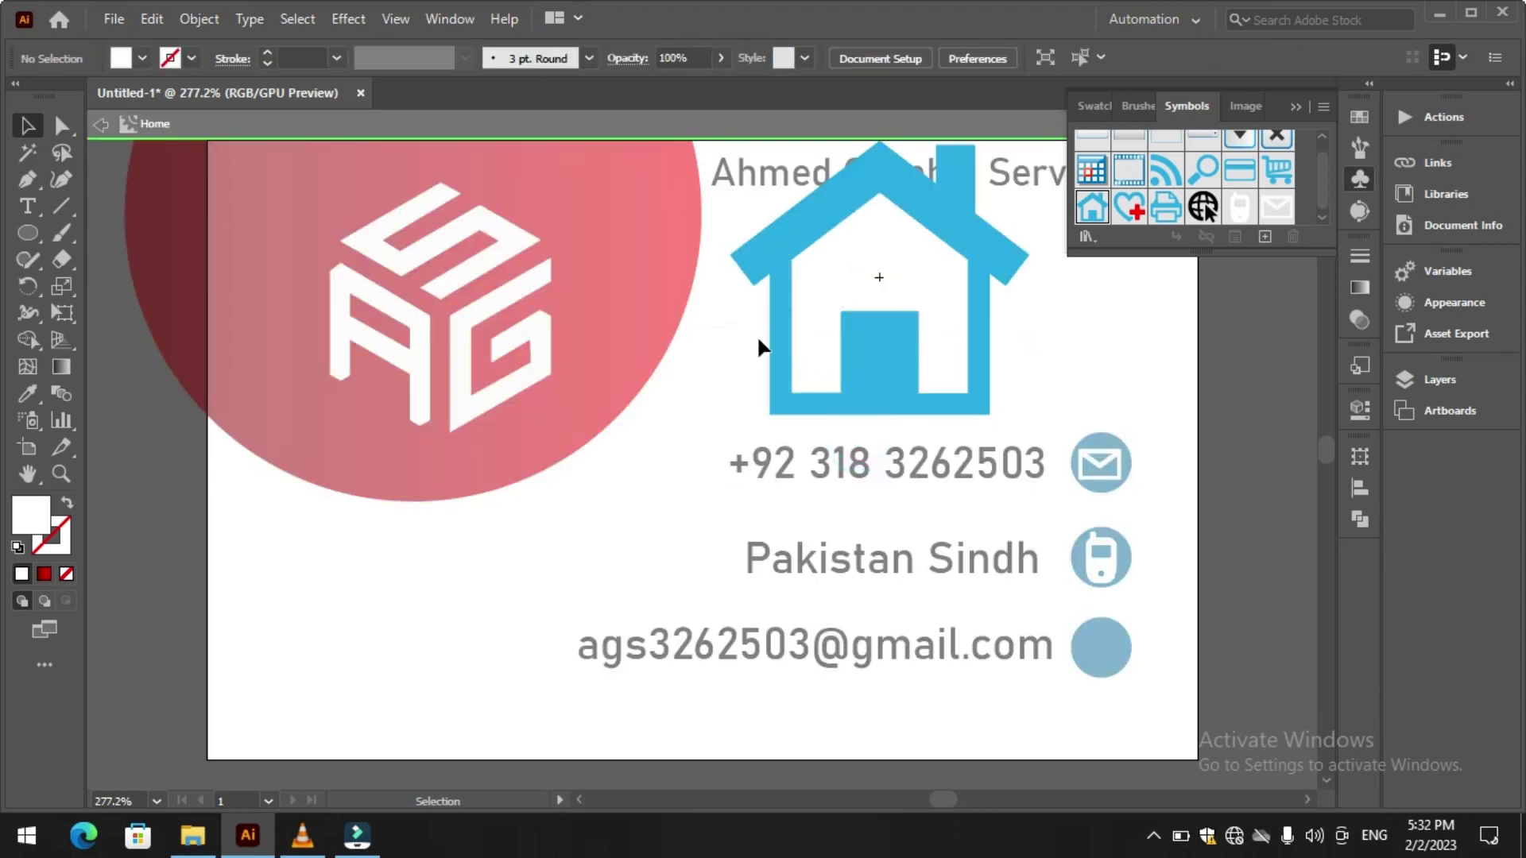
click(775, 349)
double_click(37, 506)
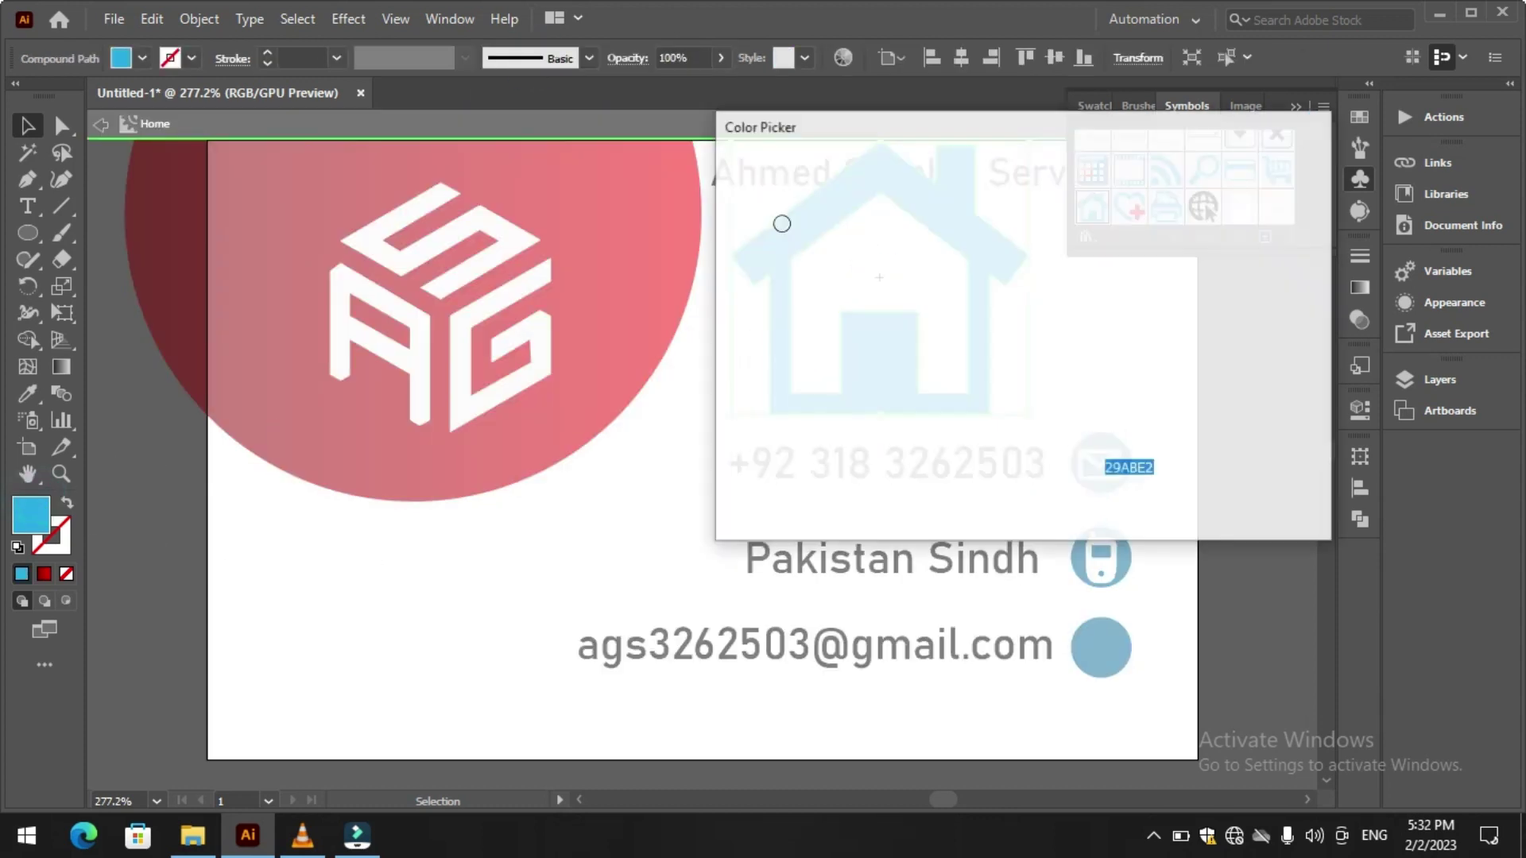
click(733, 191)
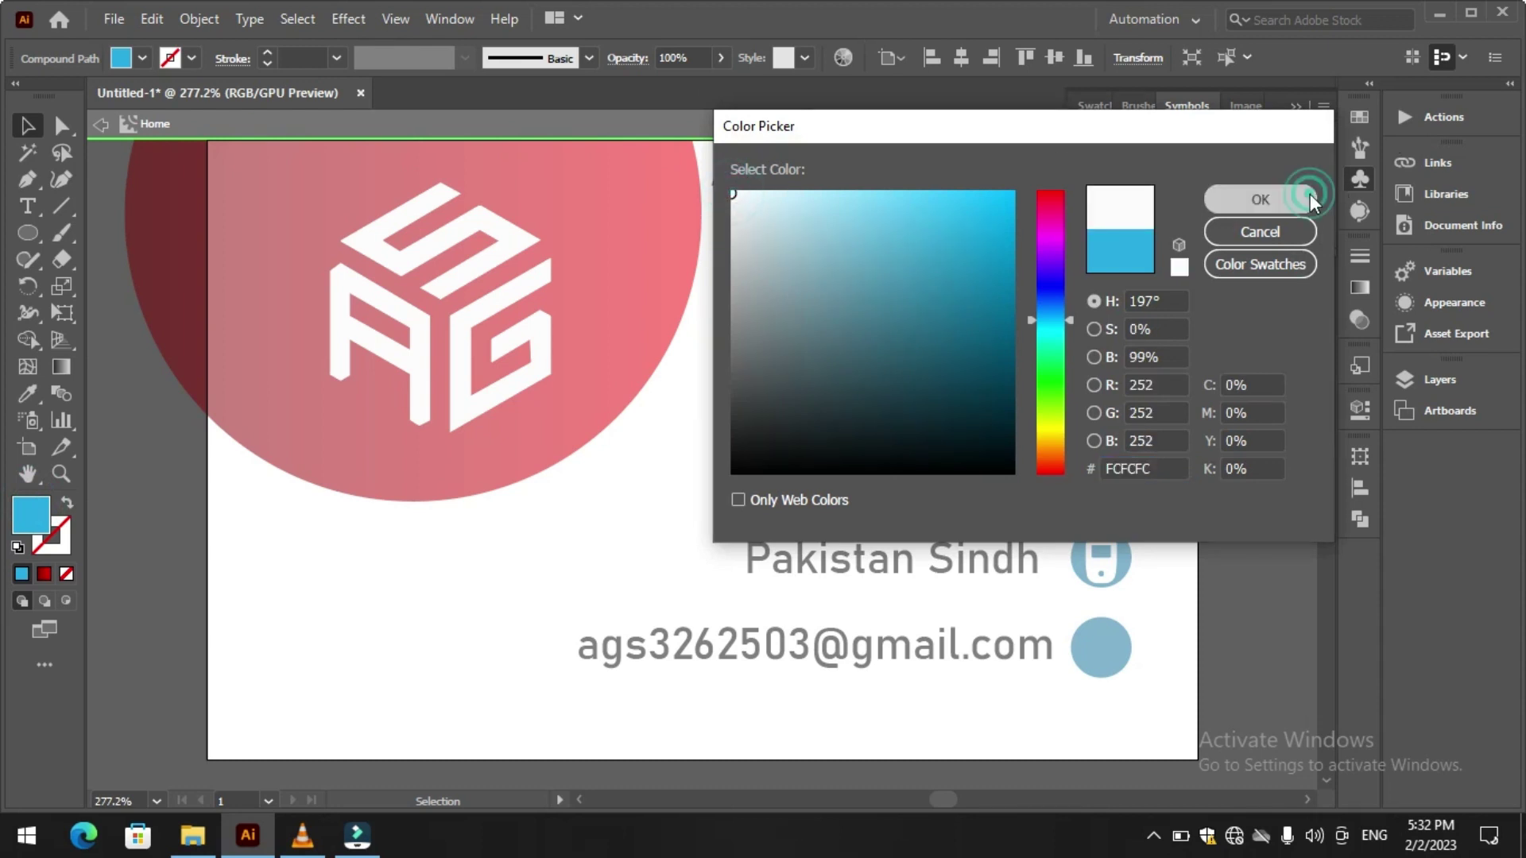
click(1307, 197)
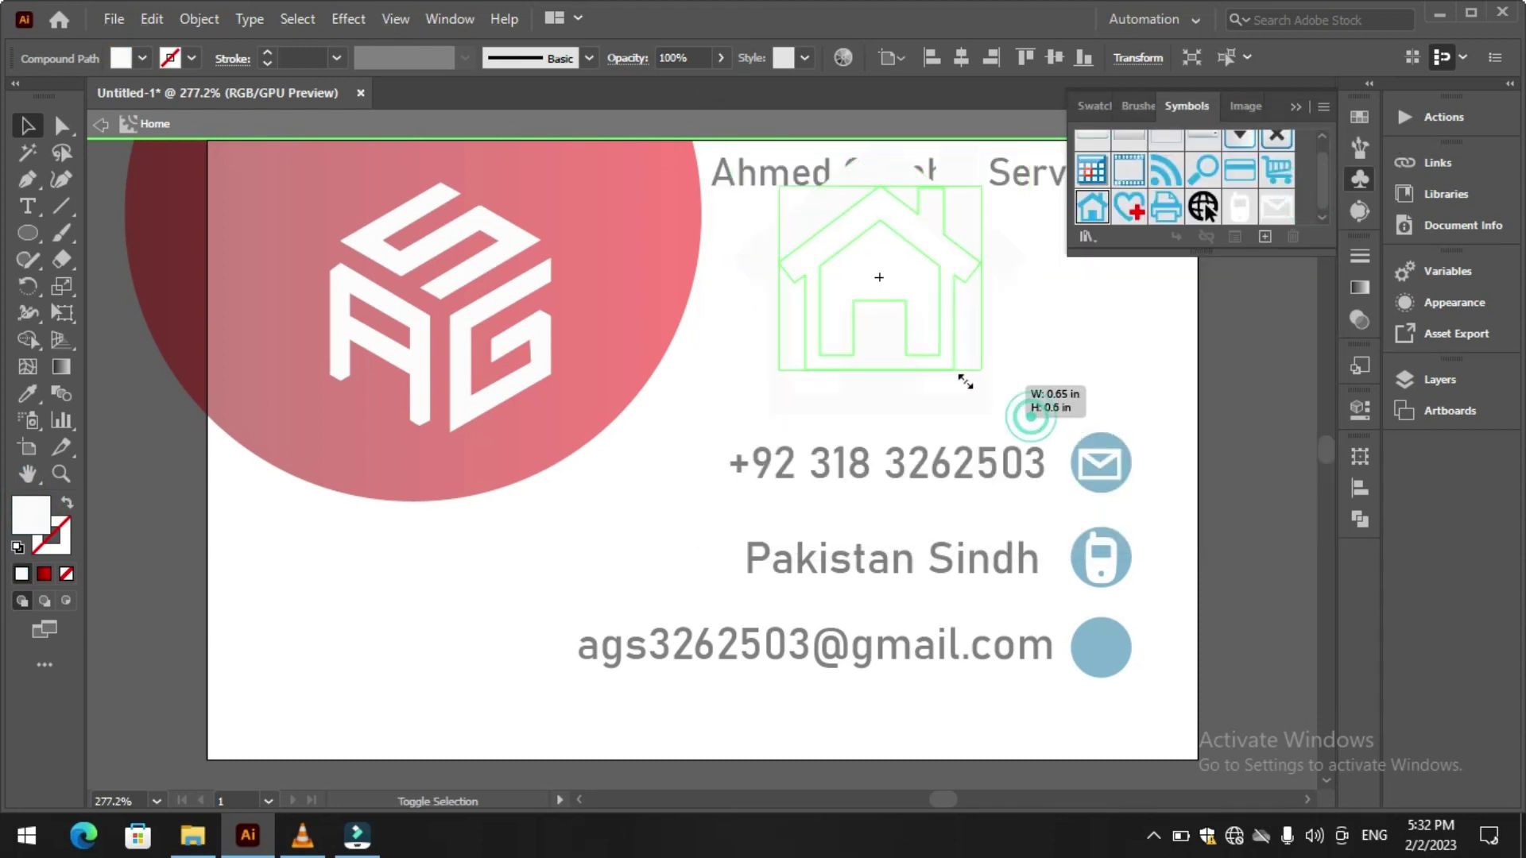
Shrink the white house and fit it inside the bottom teal circle by the e-mail line
mouse_move(1031, 415)
mouse_down()
mouse_move(886, 278)
mouse_move(1141, 660)
mouse_move(955, 378)
mouse_up()
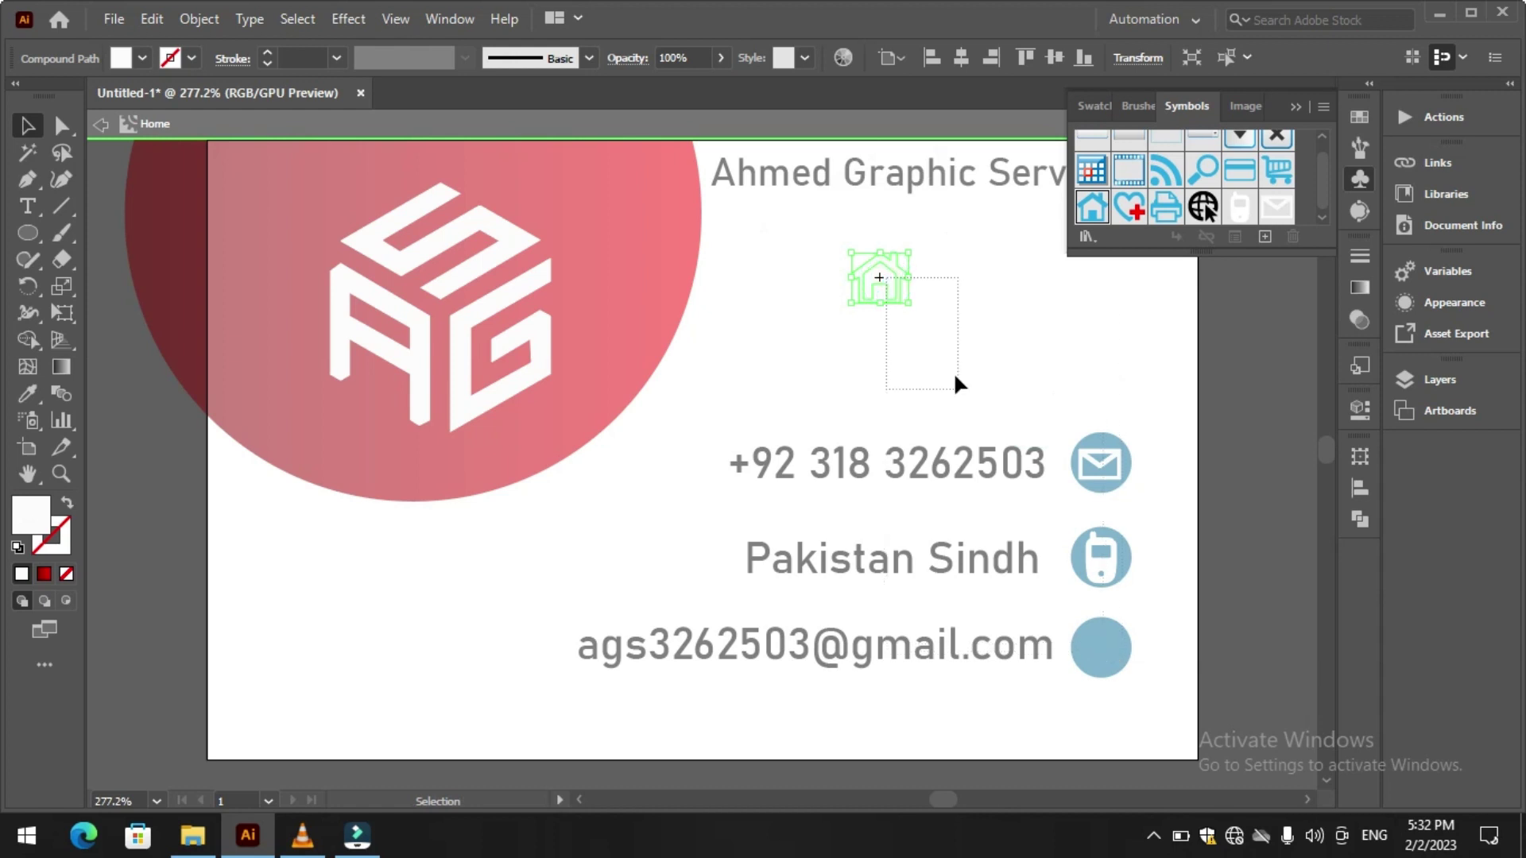
drag(898, 275, 1113, 637)
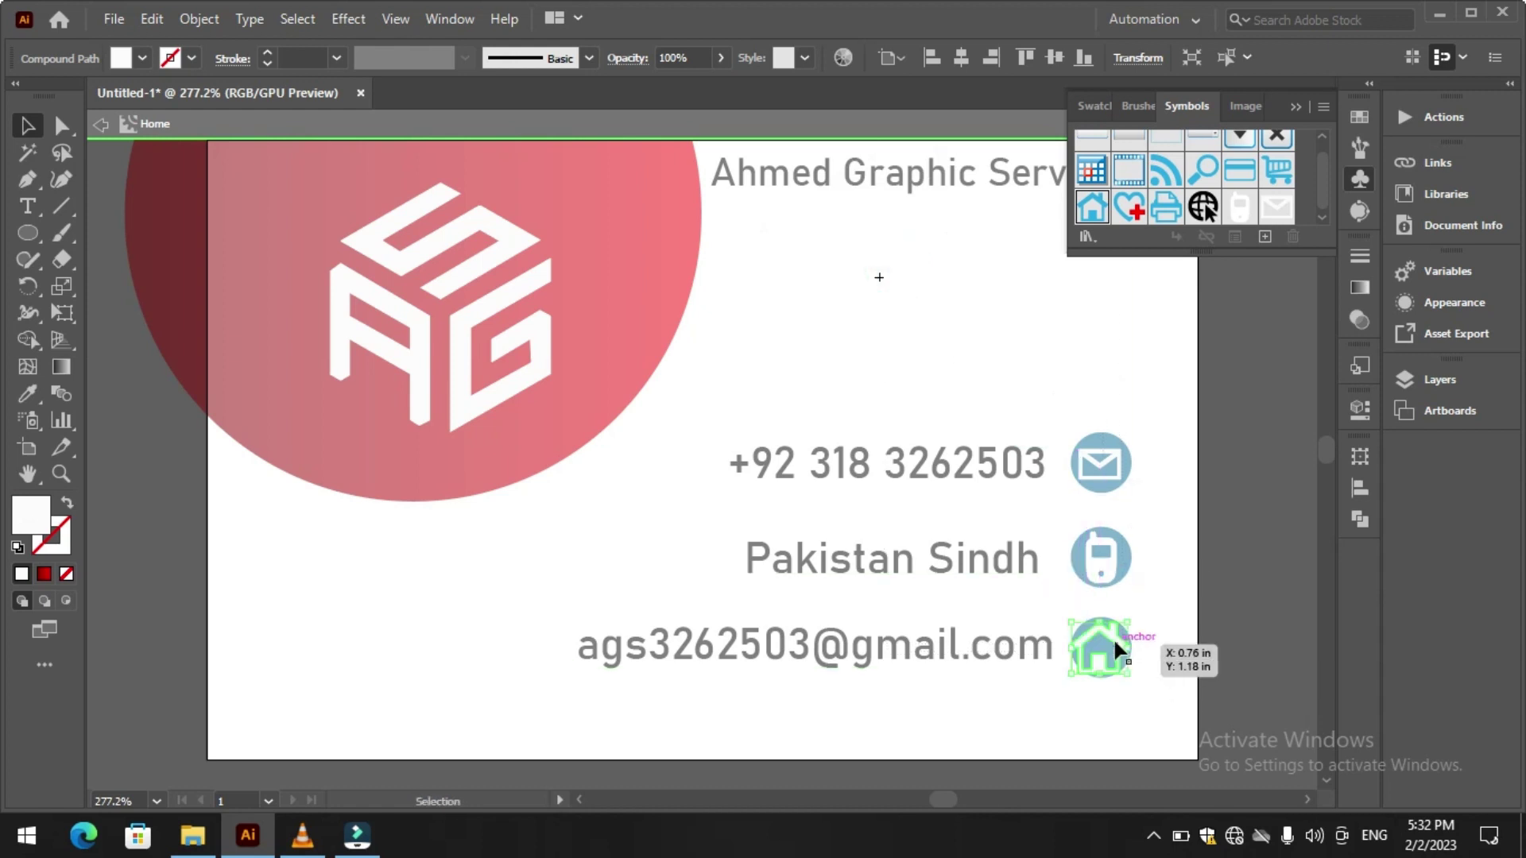
key(ctrl+equal)
key(ctrl+equal)
key(ctrl+equal)
key(ctrl+equal)
key(ctrl+equal)
key(ctrl+equal)
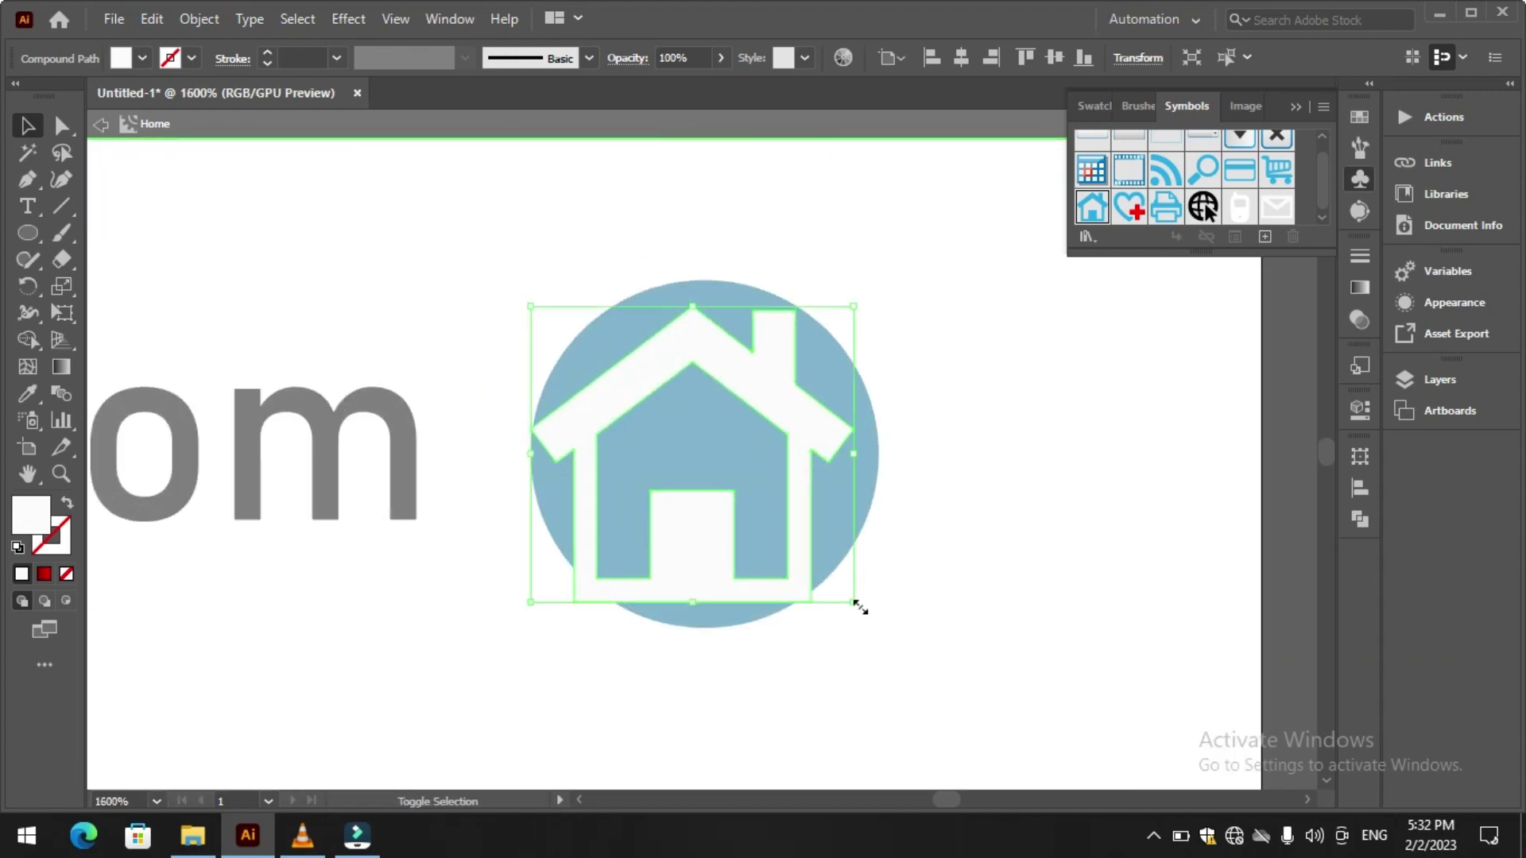
drag(855, 603, 828, 598)
key(ctrl+0)
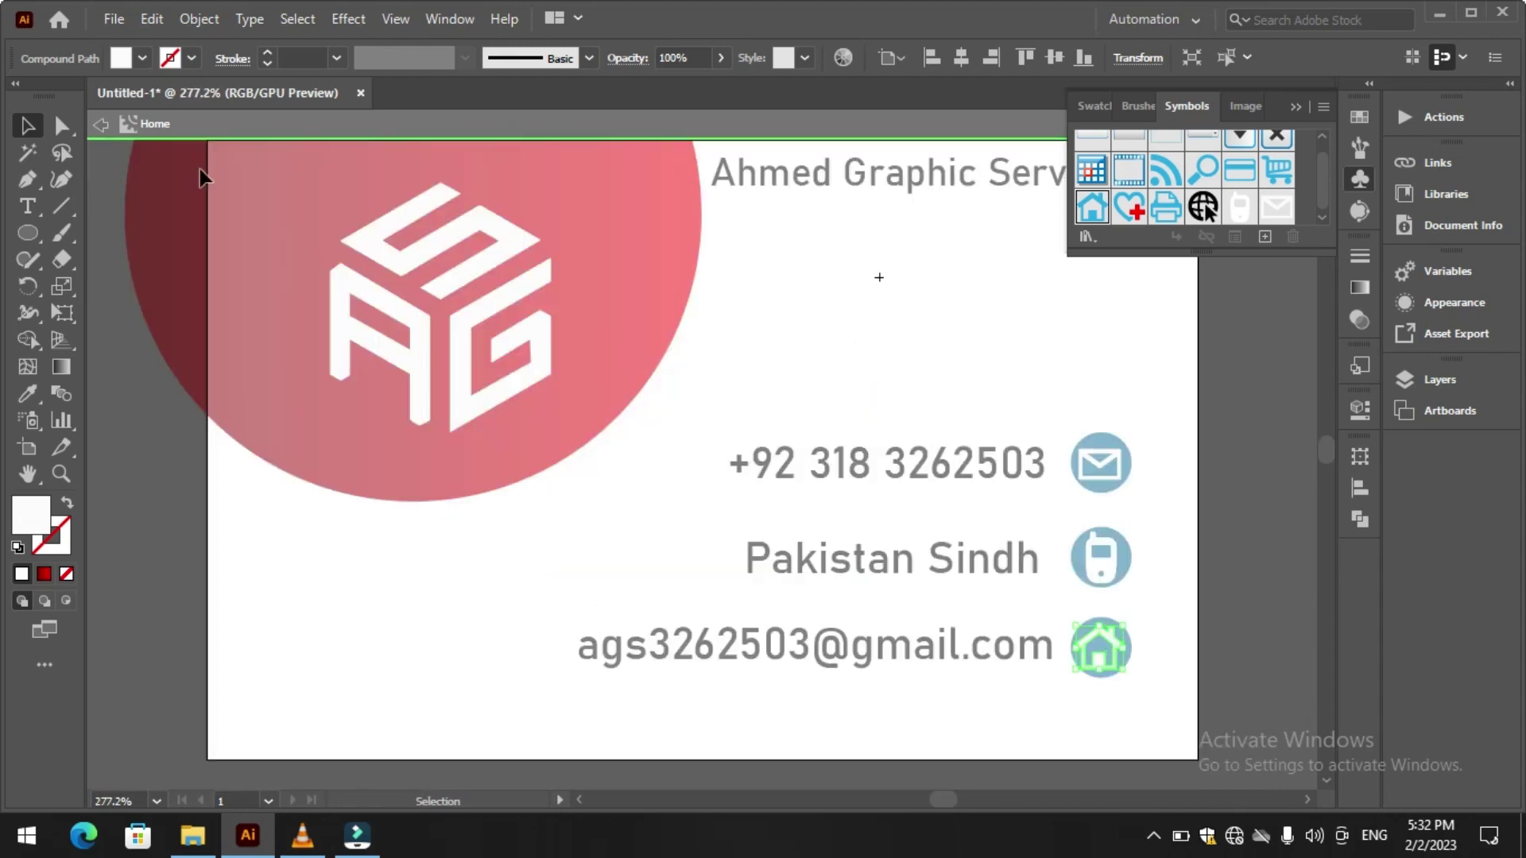
key(Escape)
click(1315, 581)
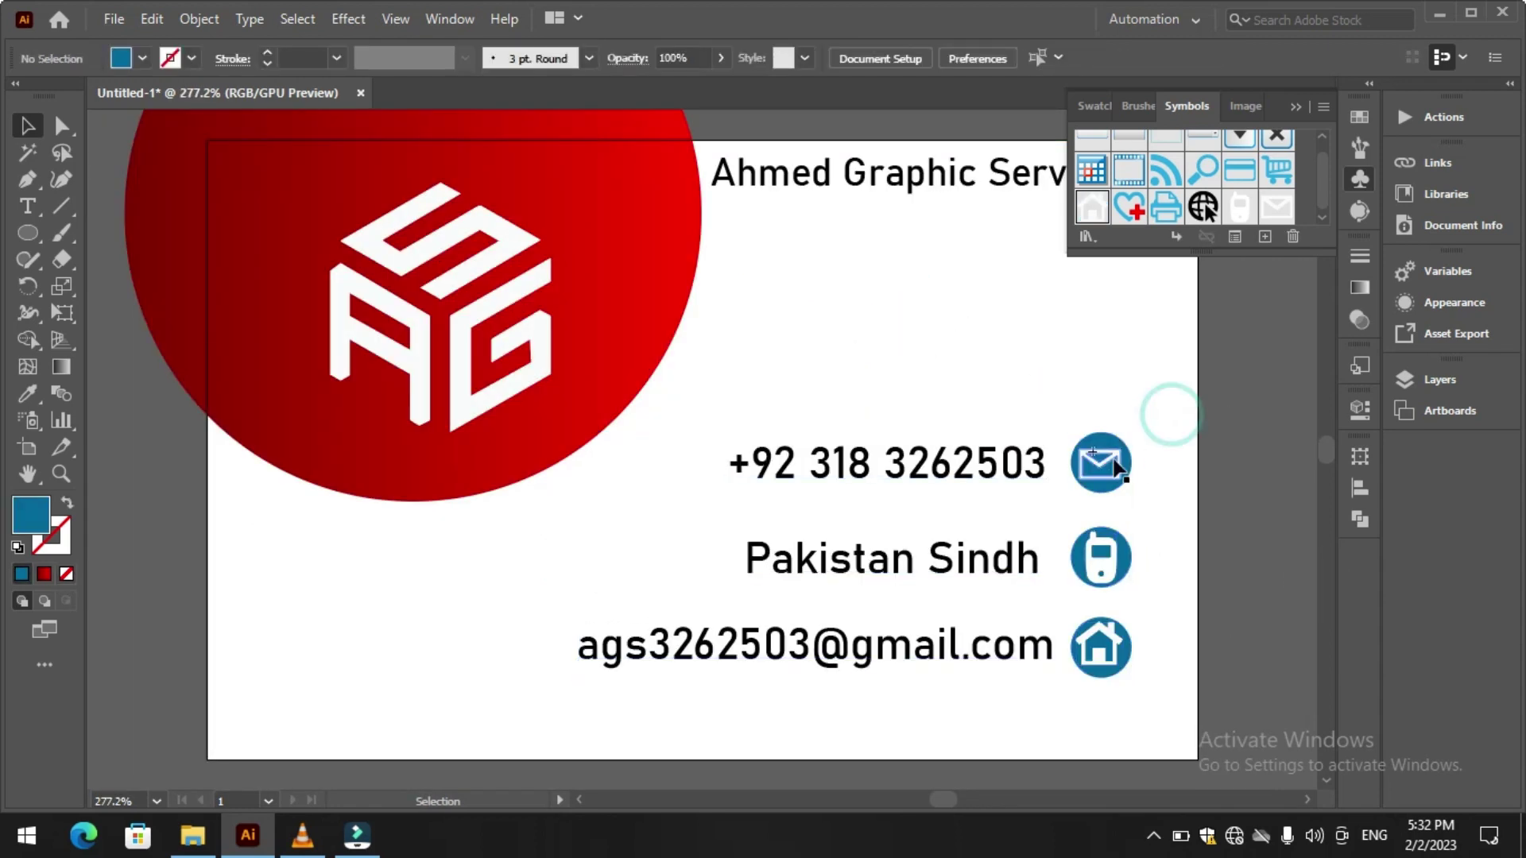
Select the three contact icons and text lines and group them
drag(1171, 411, 1122, 477)
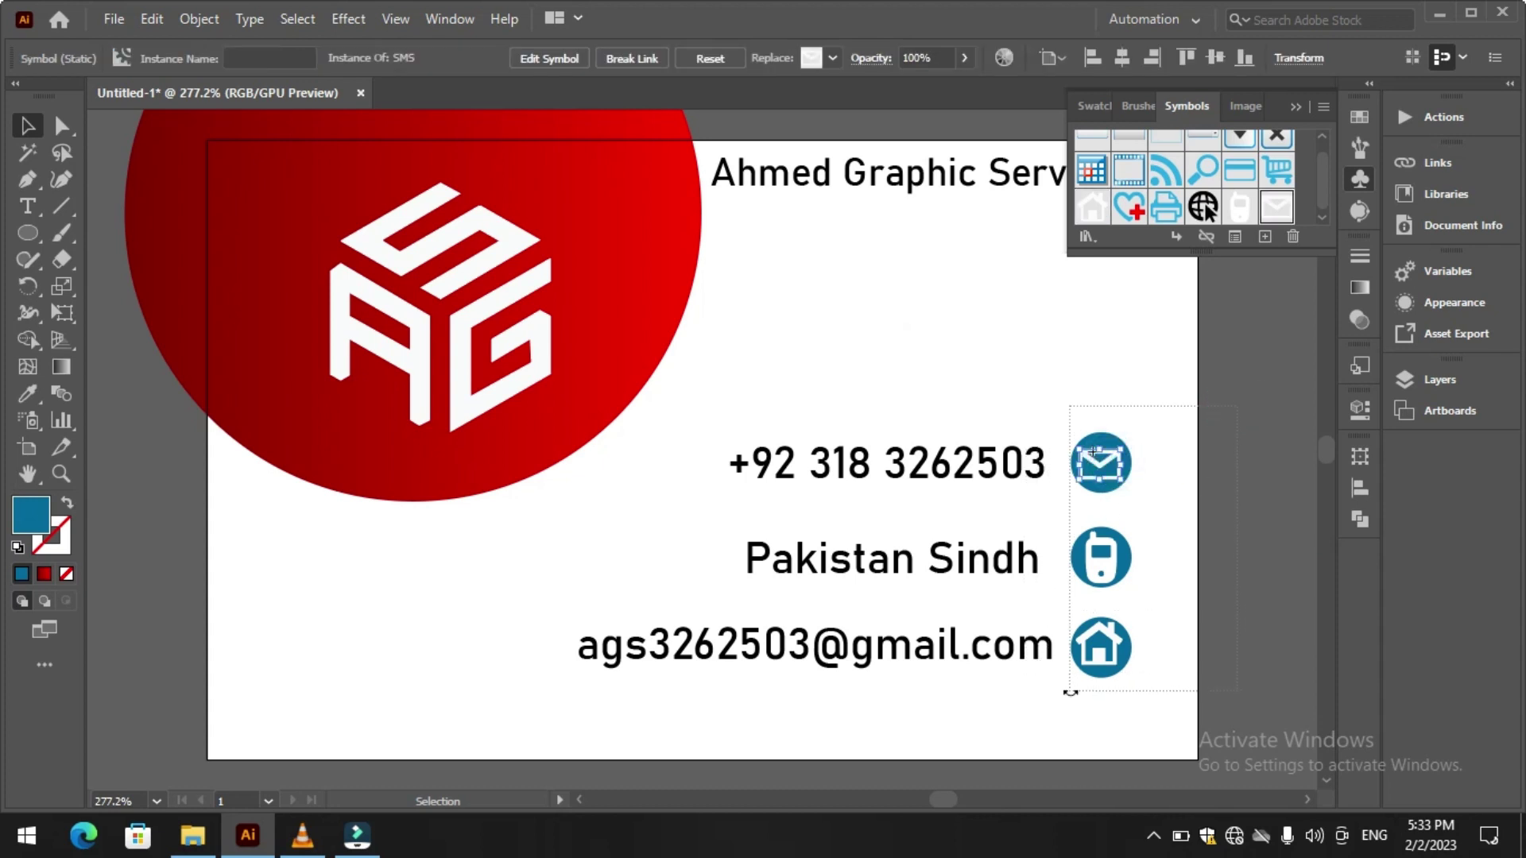
drag(1061, 641, 1052, 685)
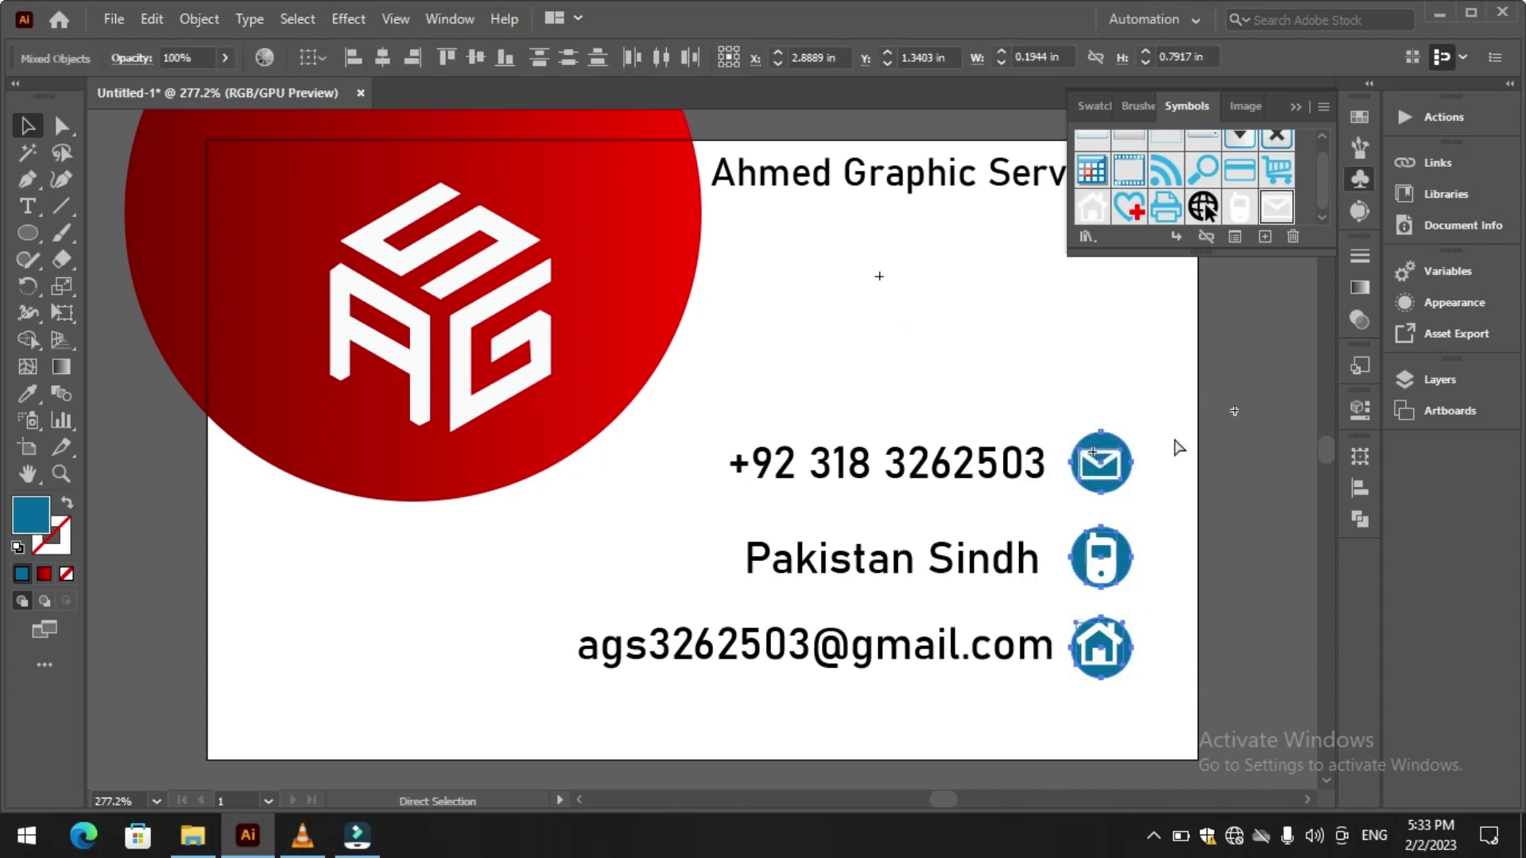
key(ctrl+1)
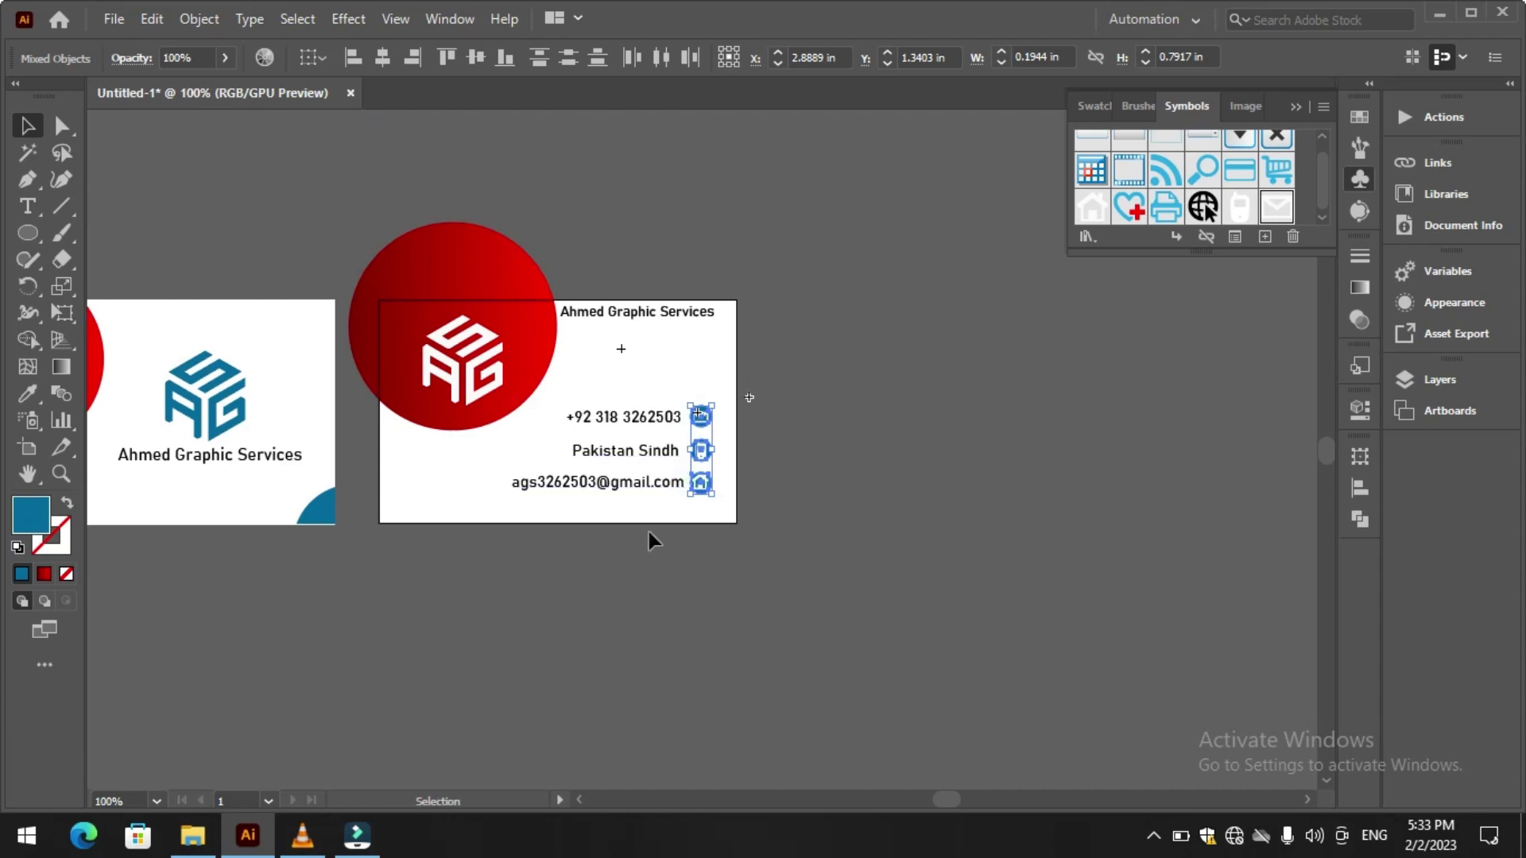
drag(647, 534, 630, 397)
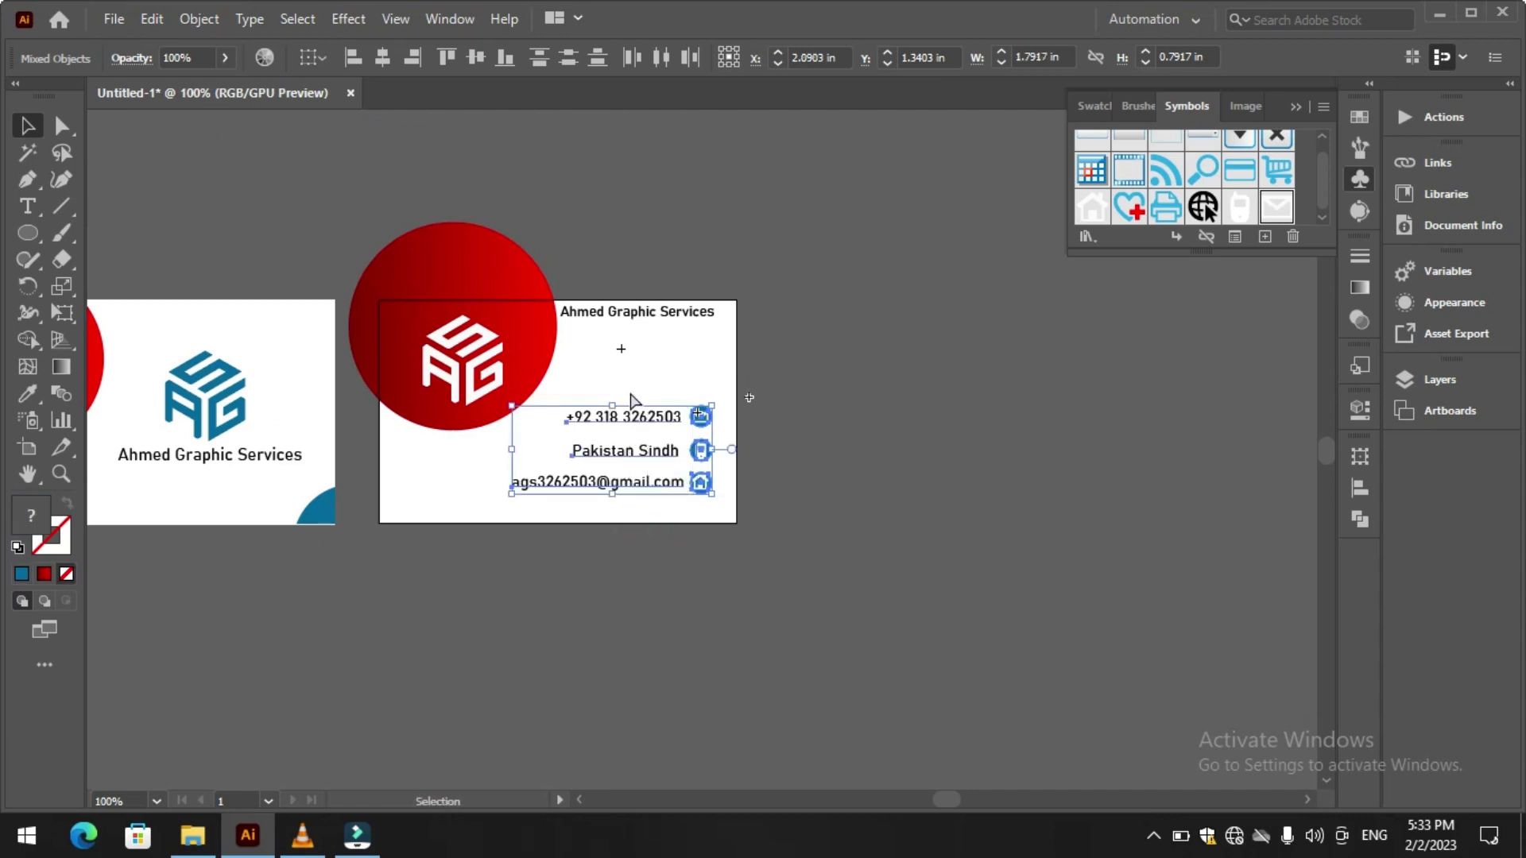
key(ctrl+g)
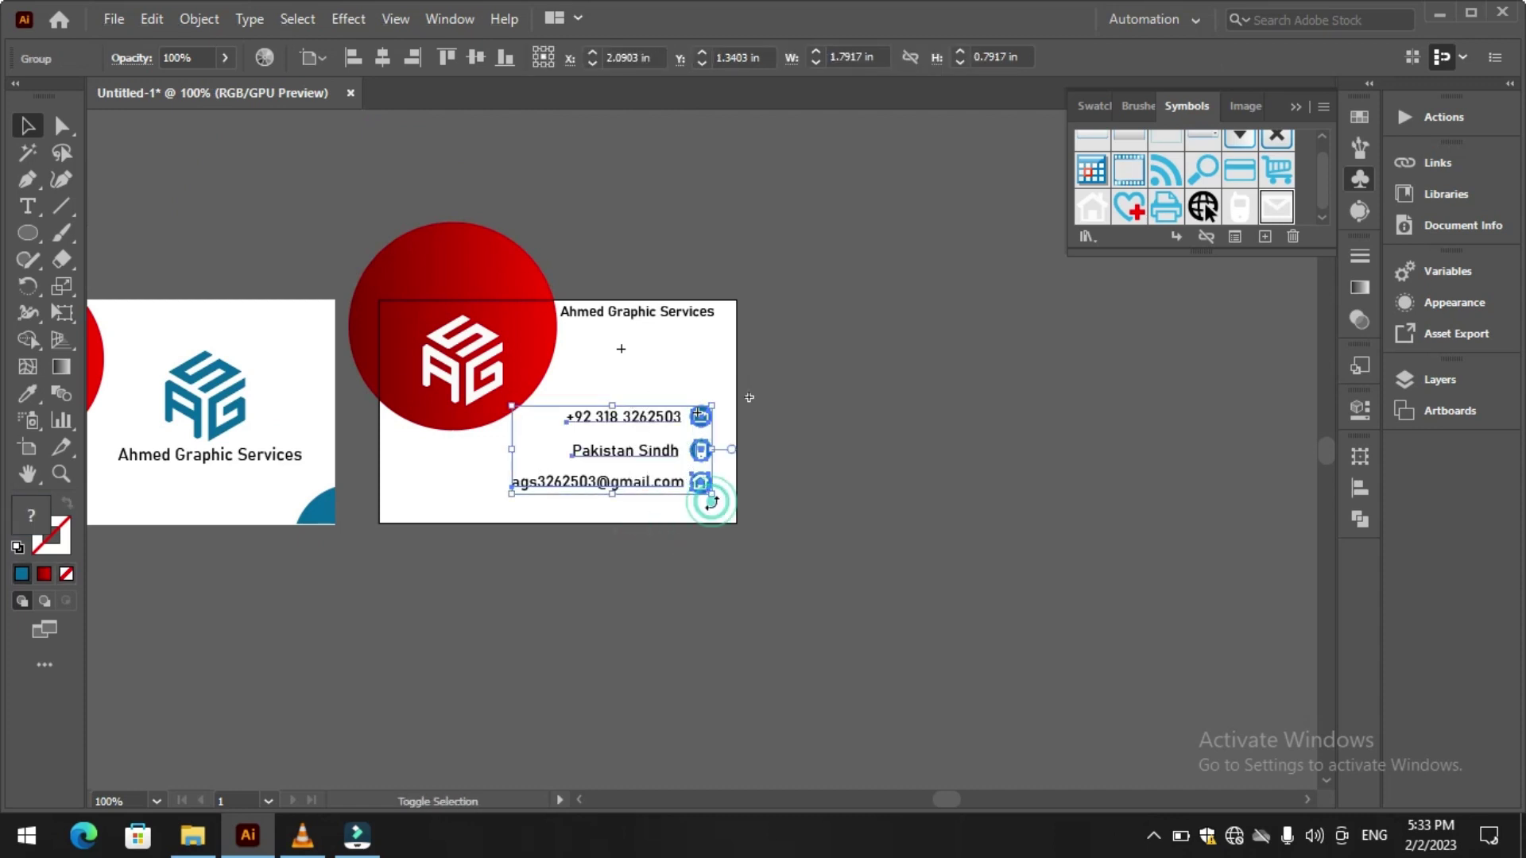
Scale the contact group down proportionally and shift it down and right
drag(712, 495, 699, 491)
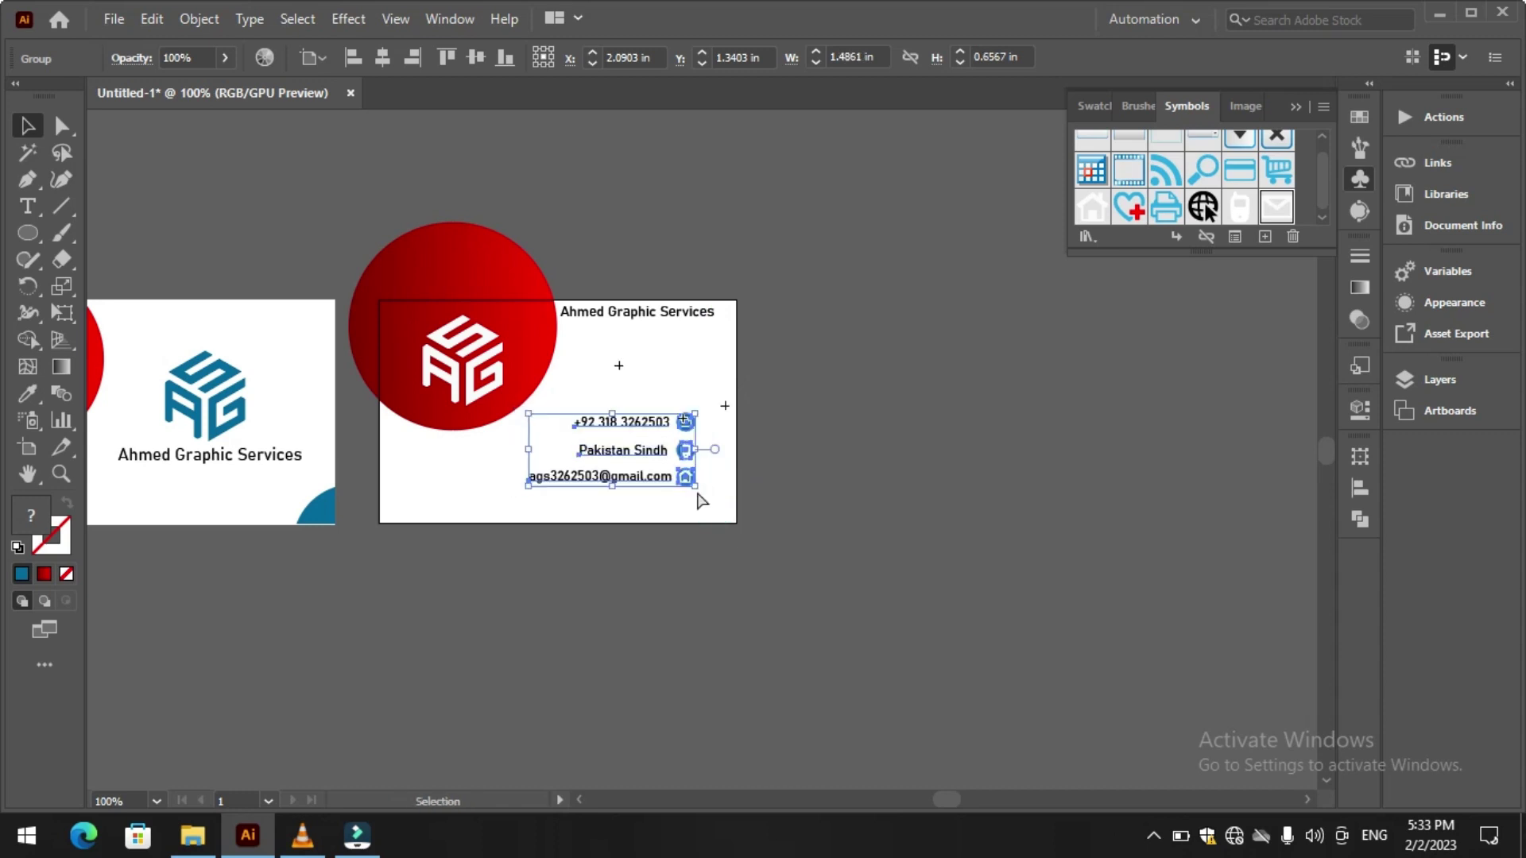
key(ctrl+equal)
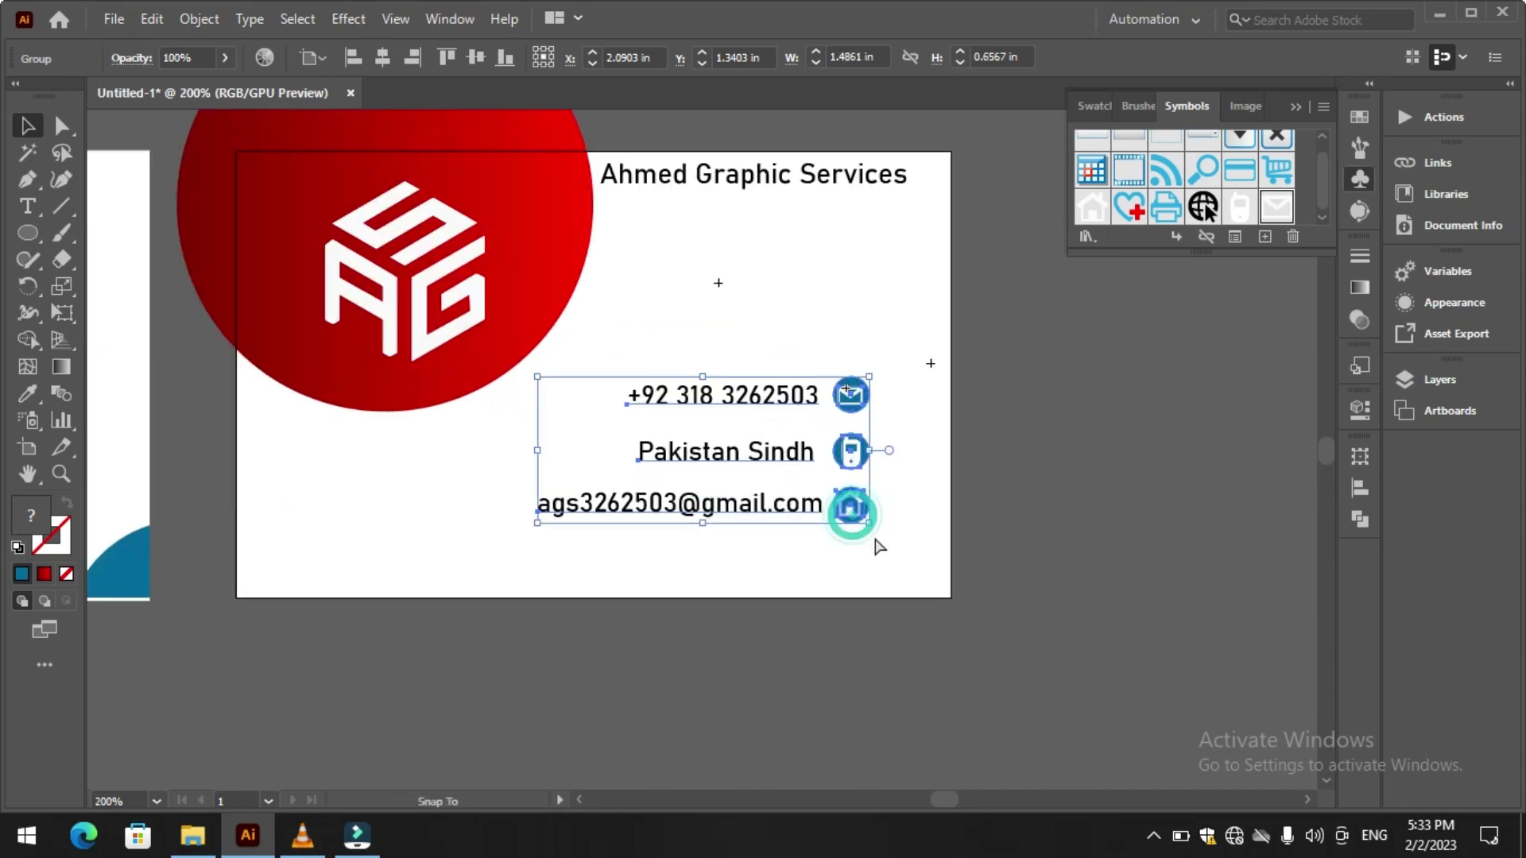
drag(851, 512, 875, 538)
click(1120, 500)
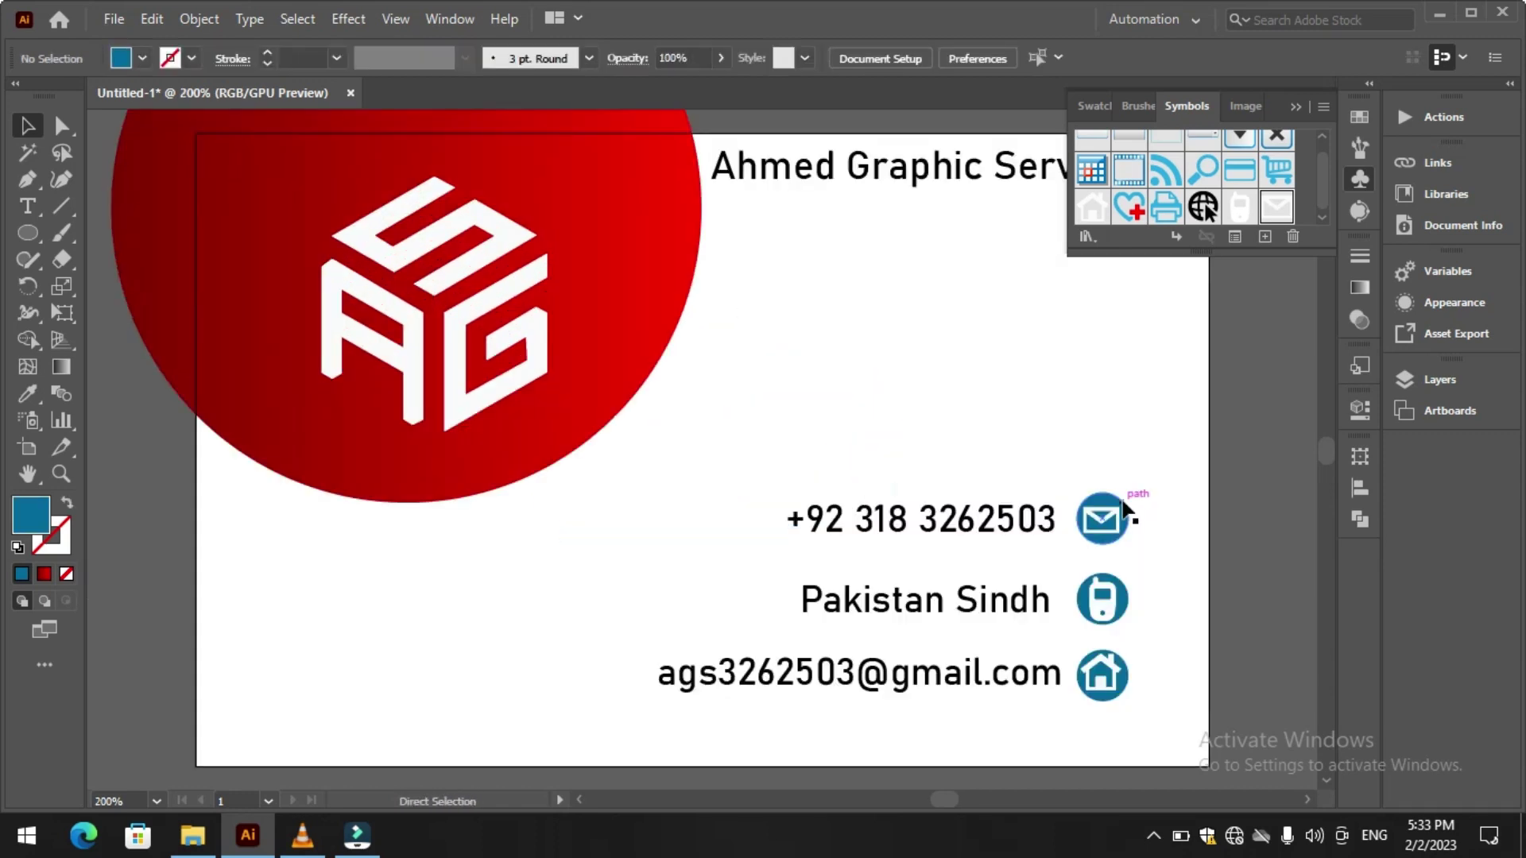
key(ctrl+minus)
key(ctrl+minus)
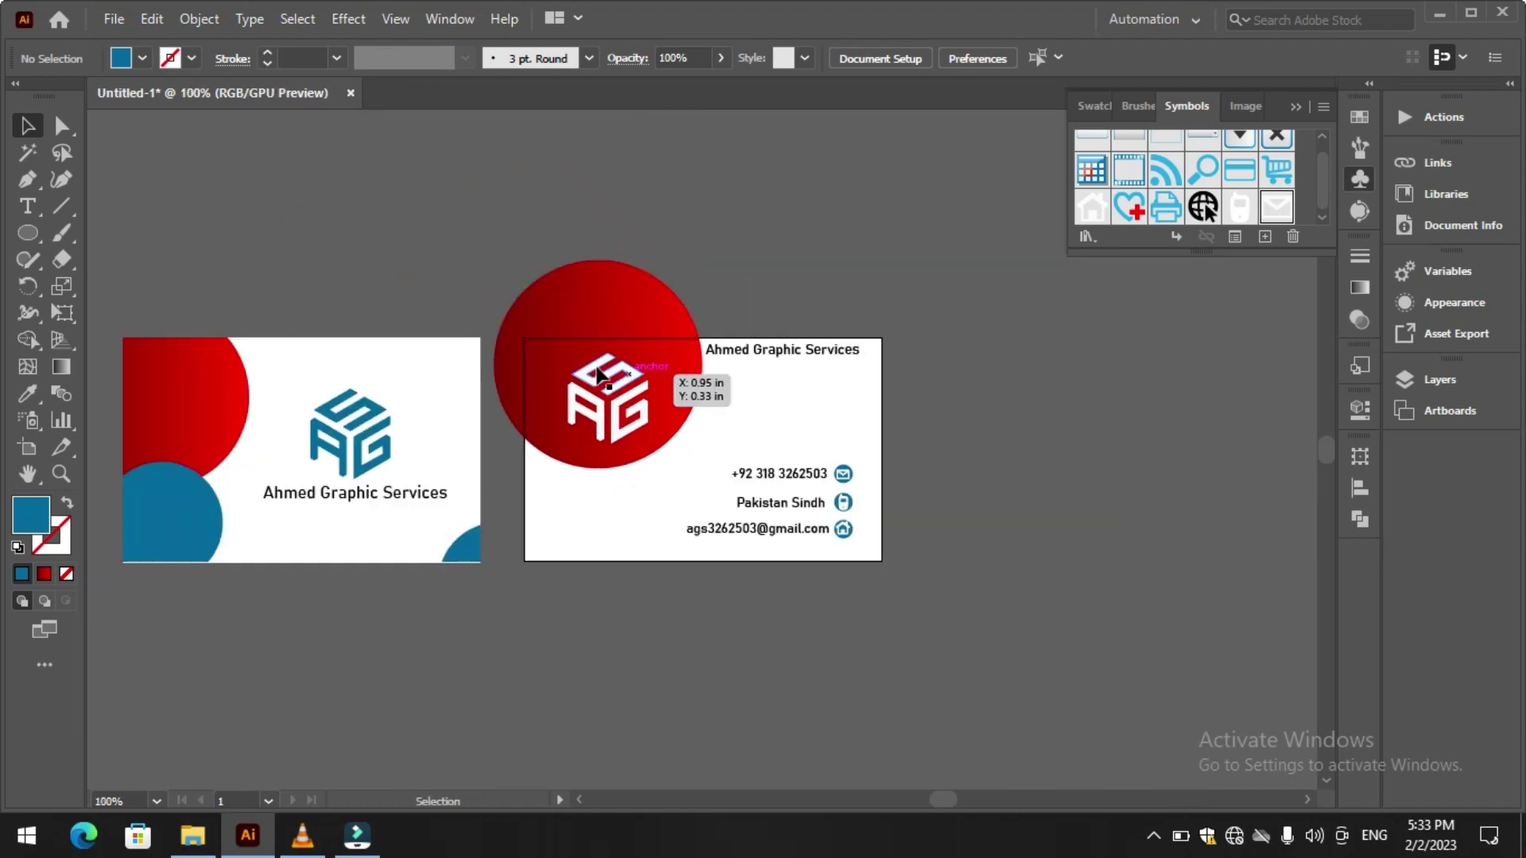
Draw a rectangle exactly covering the back card
right_click(605, 491)
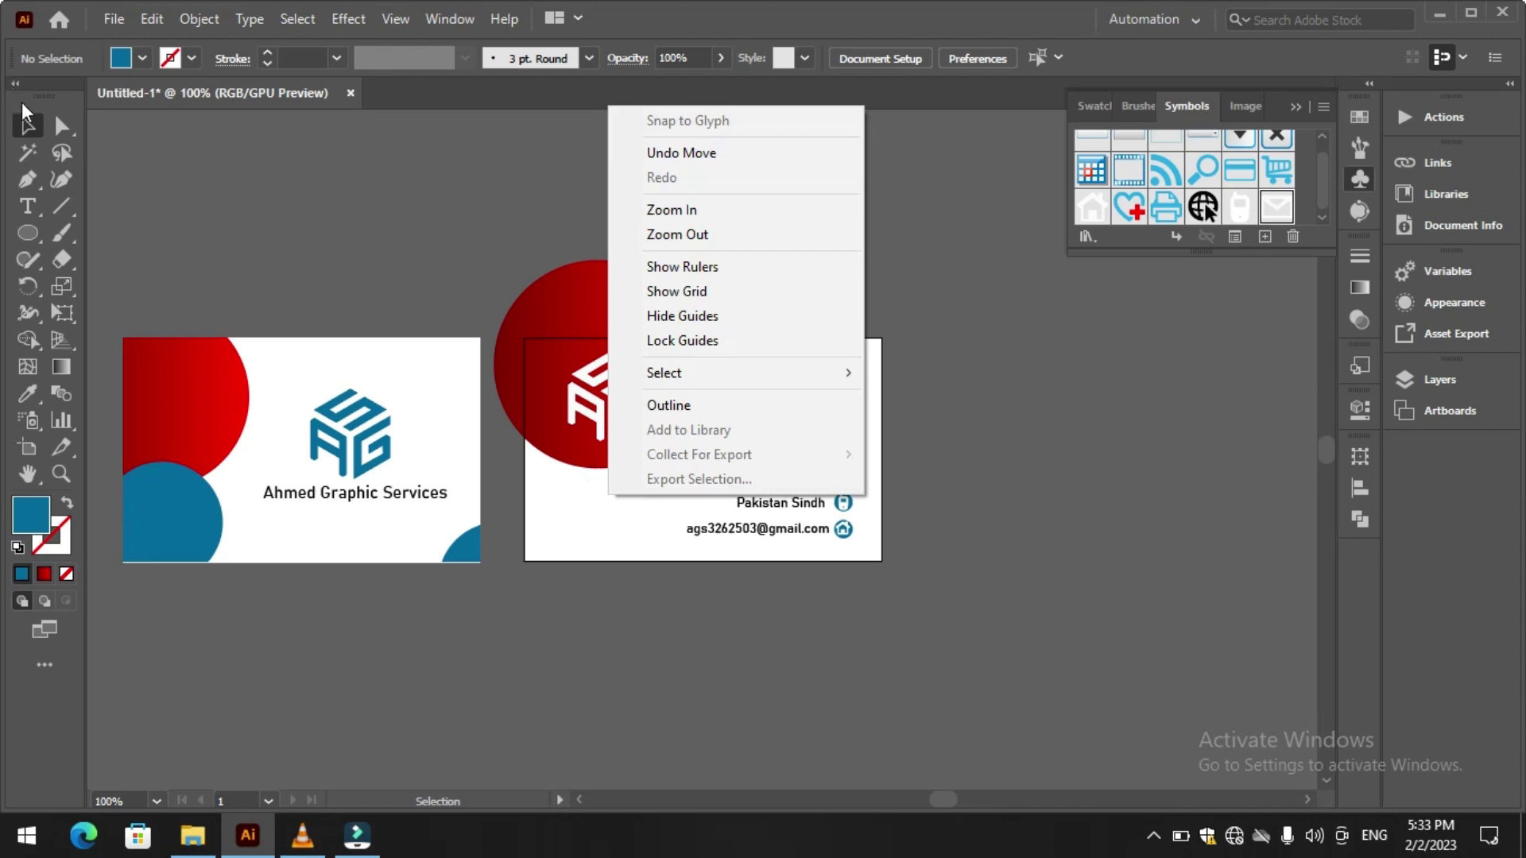
click(228, 225)
key(l)
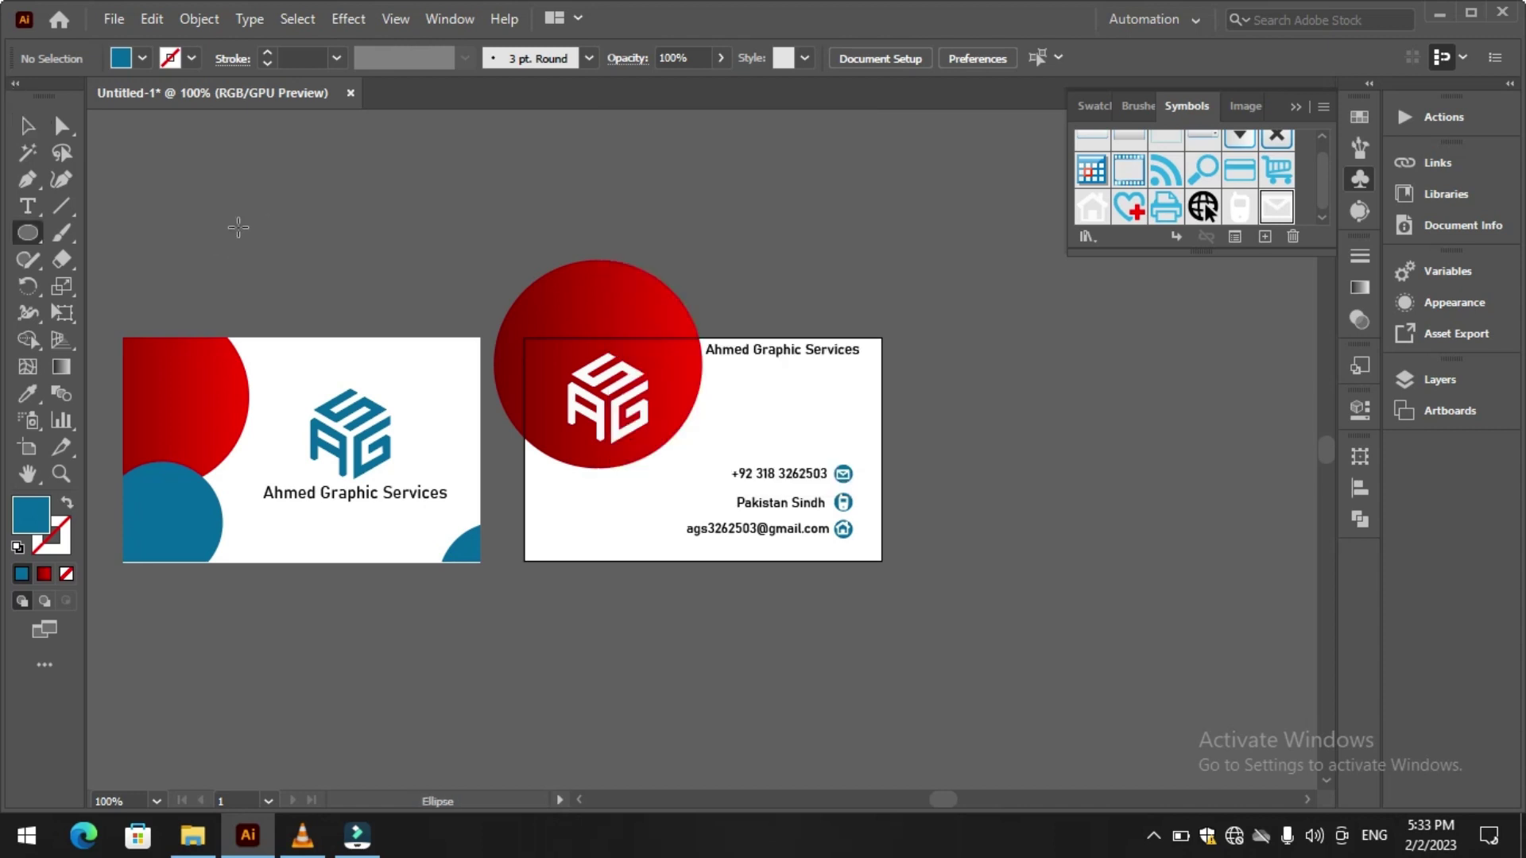
key(m)
drag(525, 337, 880, 560)
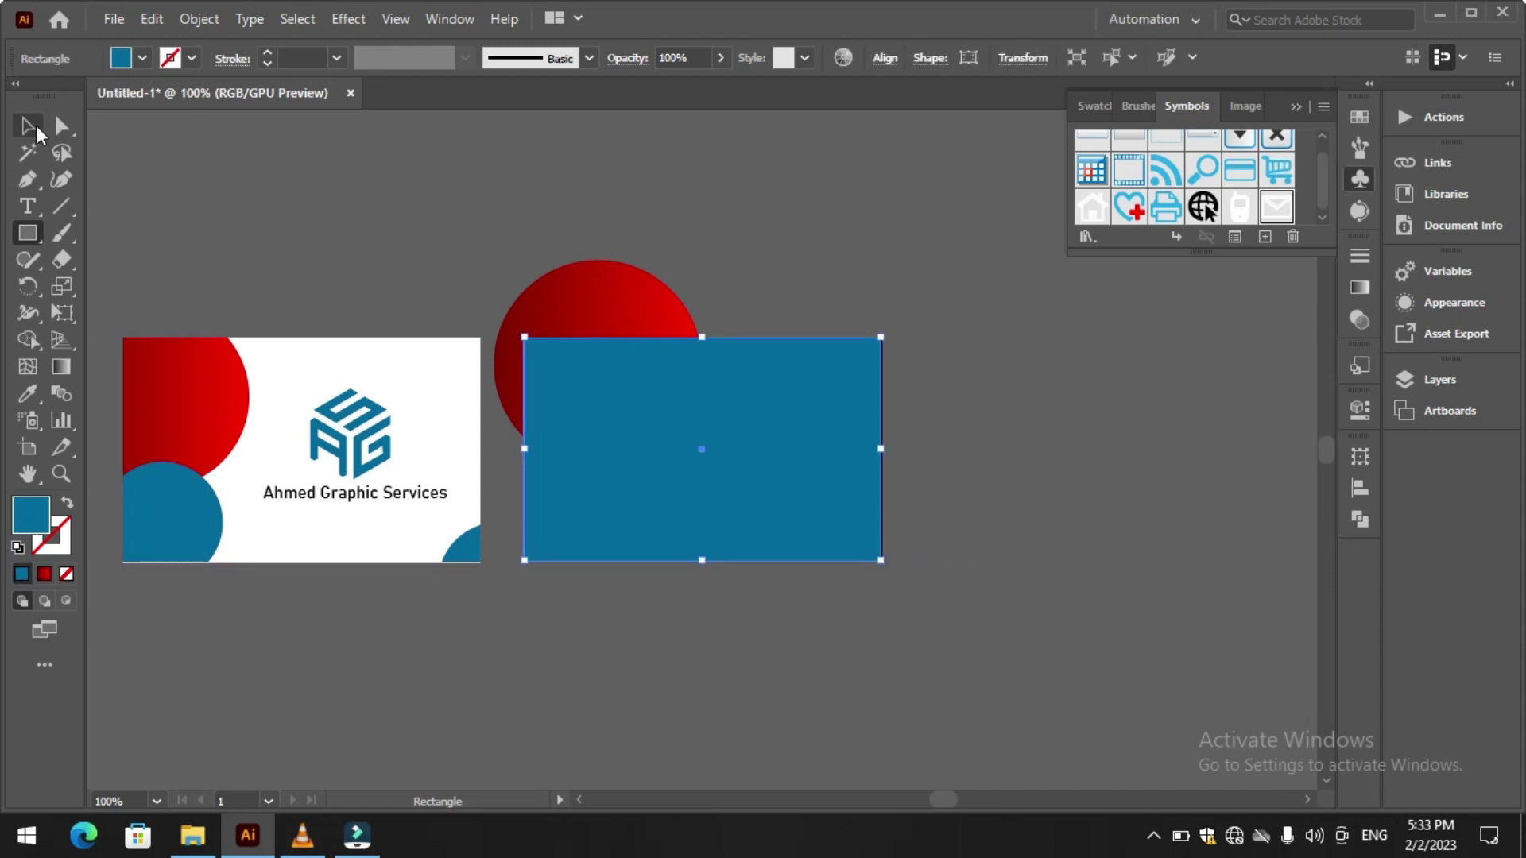
Select the rectangle with all back-card artwork and apply Make Clipping Mask
click(31, 126)
drag(555, 596, 684, 528)
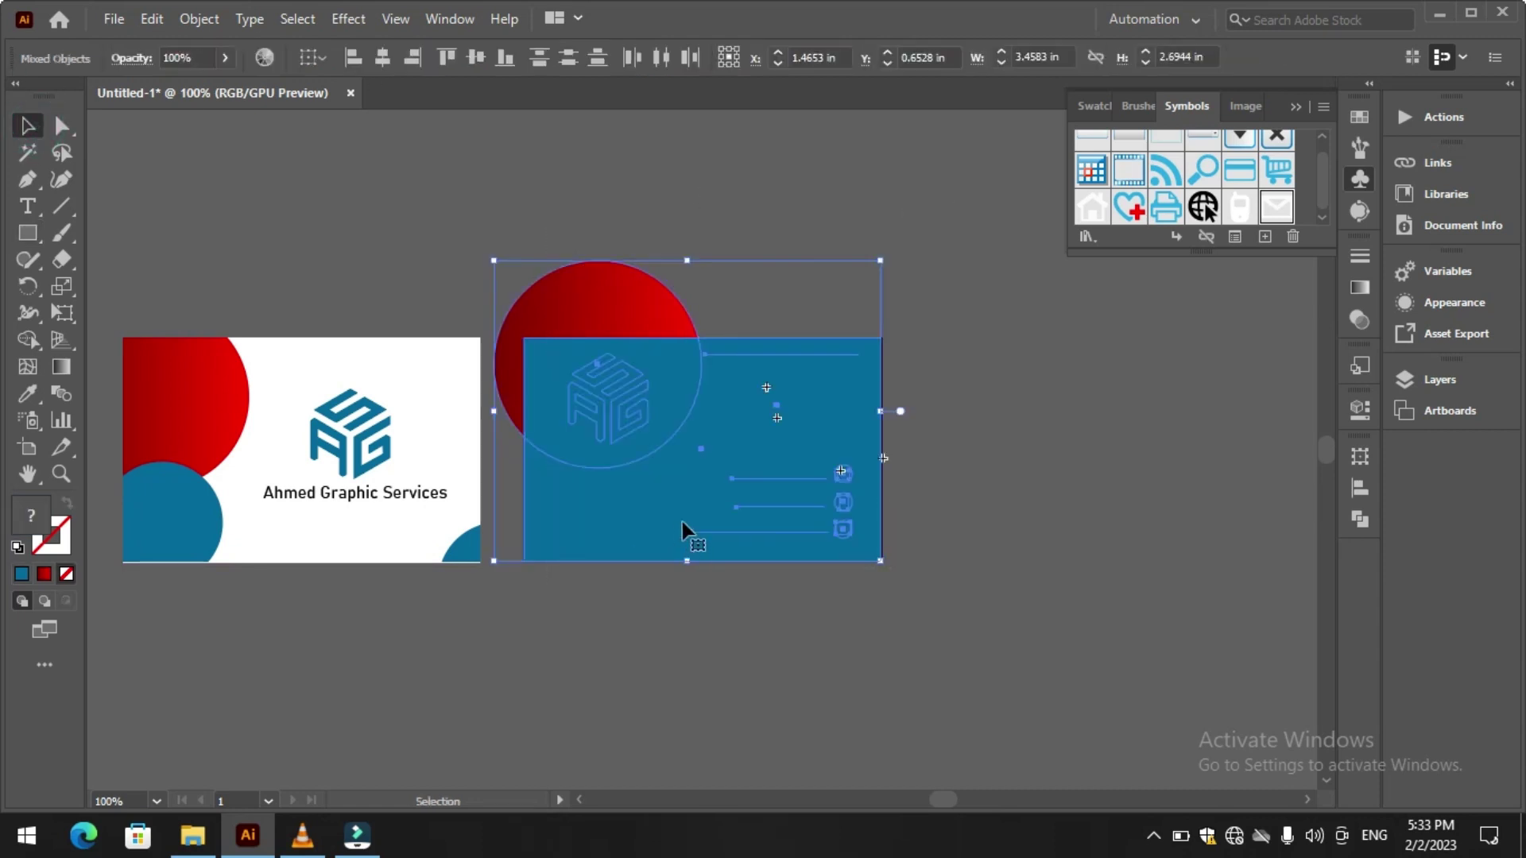
right_click(684, 528)
click(820, 352)
click(1018, 435)
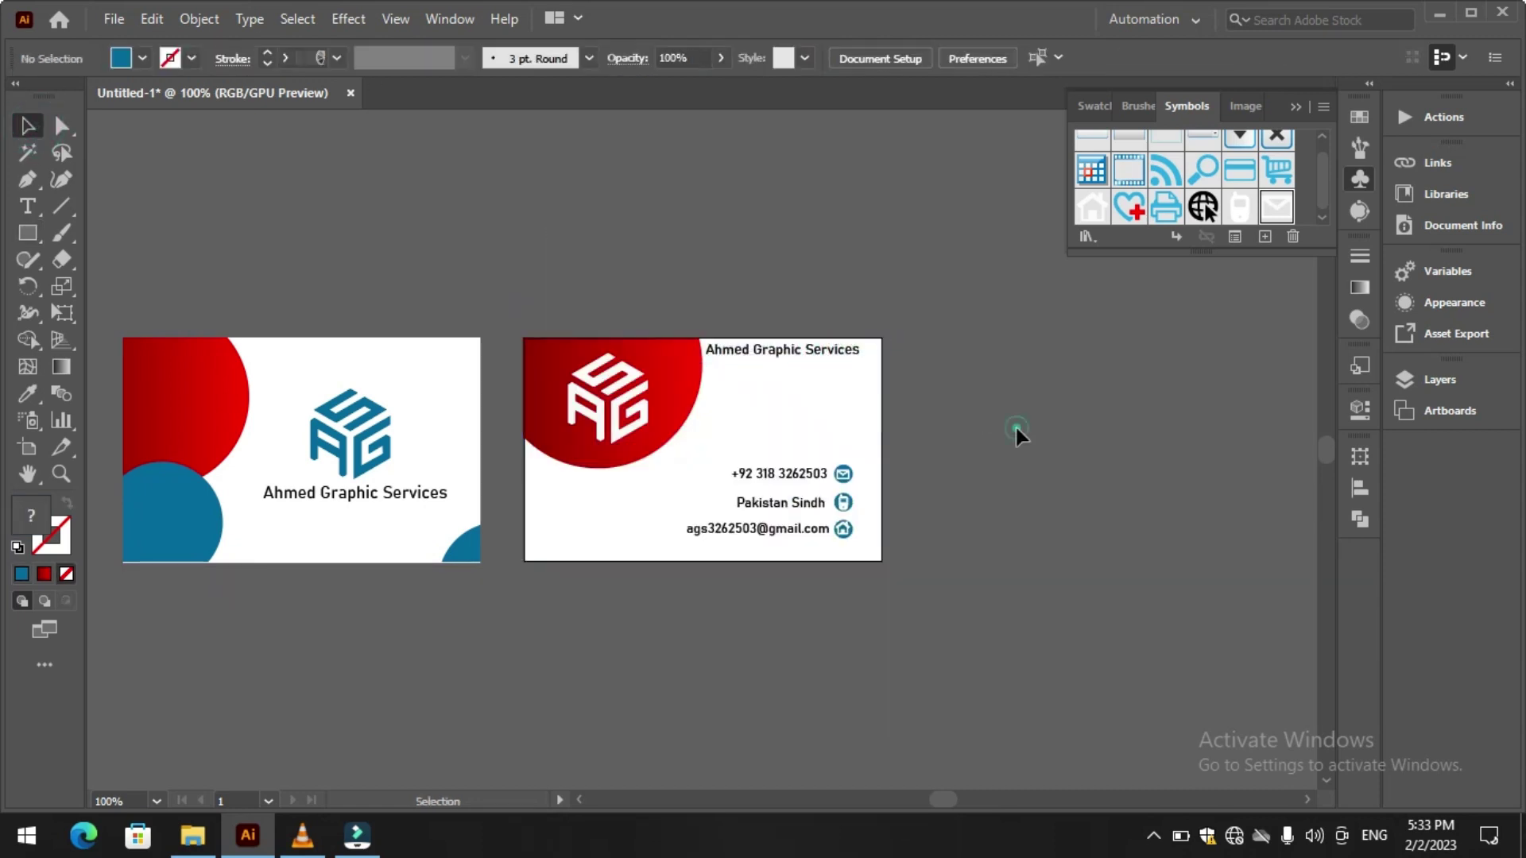